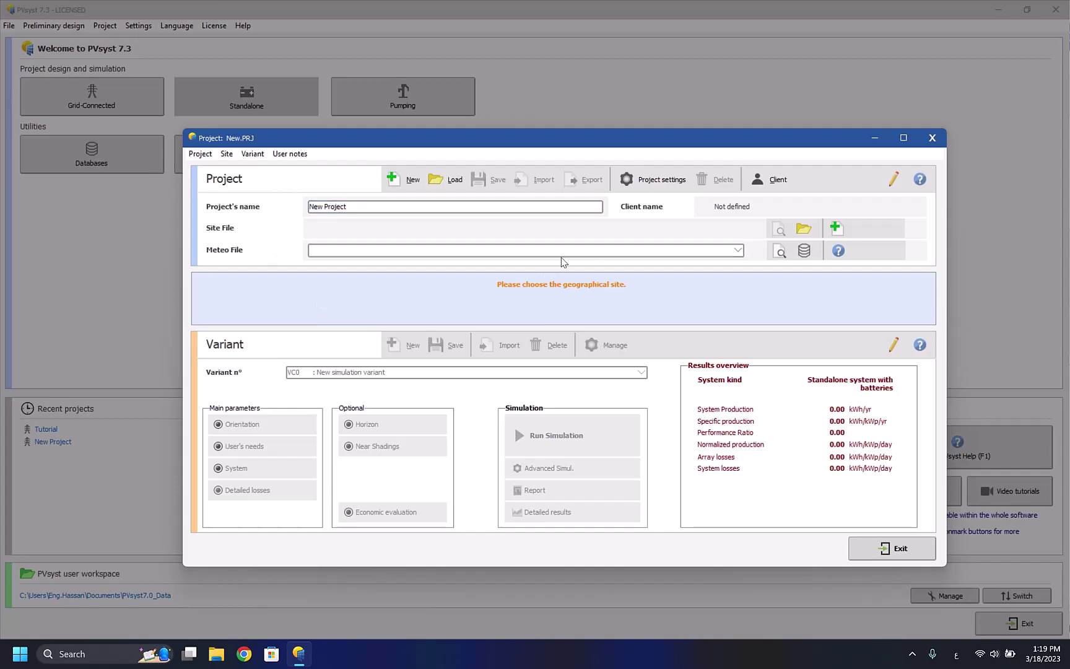
Name the new project Tutorial
left_click_drag(369, 209, 208, 211)
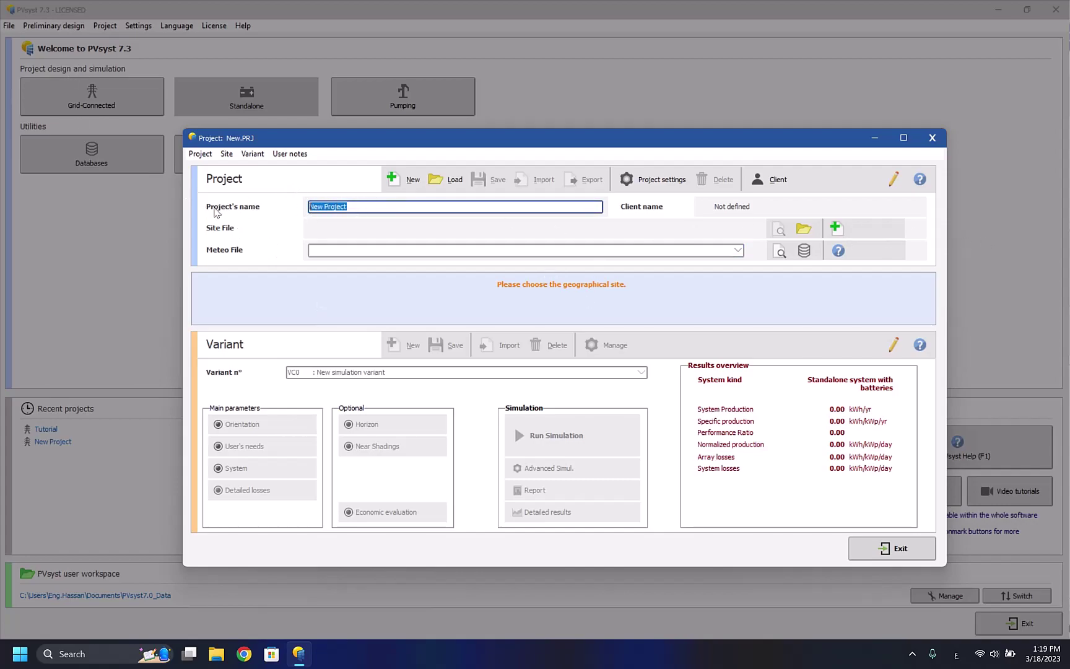
type("لاعف")
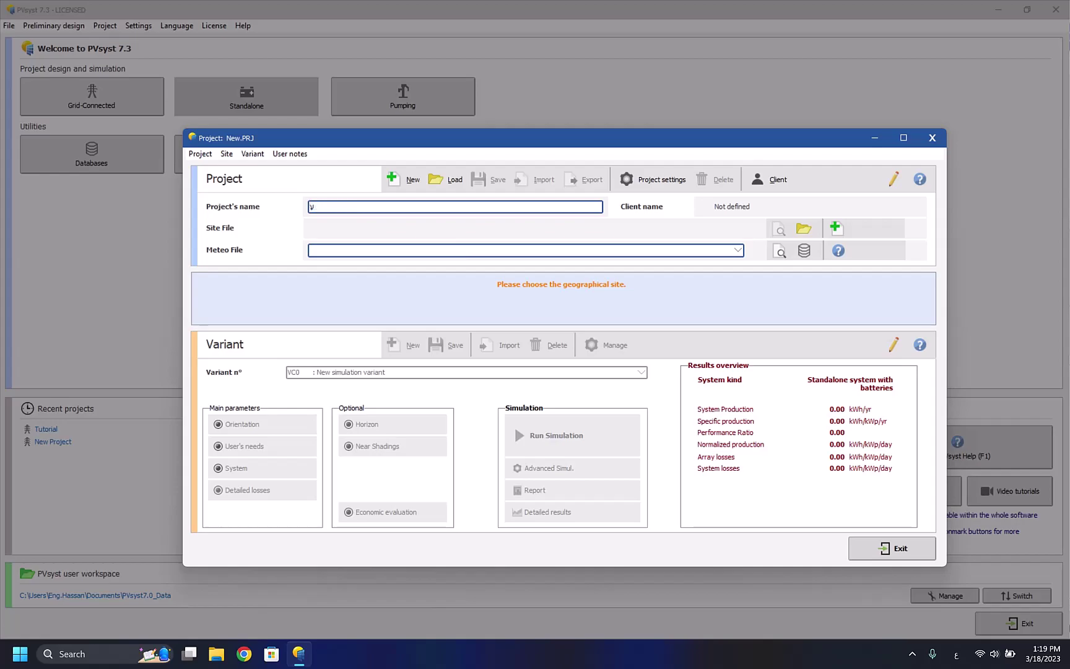
type("Tutorial")
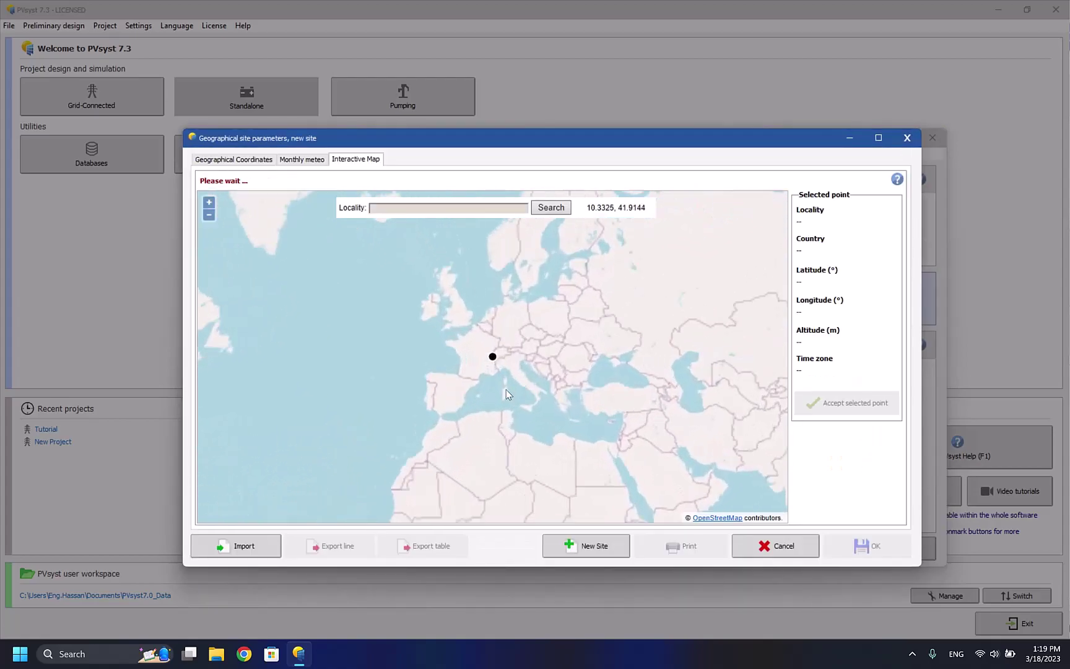
Mark a site point in Saudi Arabia, southeast of Riyadh, on the interactive map
scroll(512, 388, "up", 2)
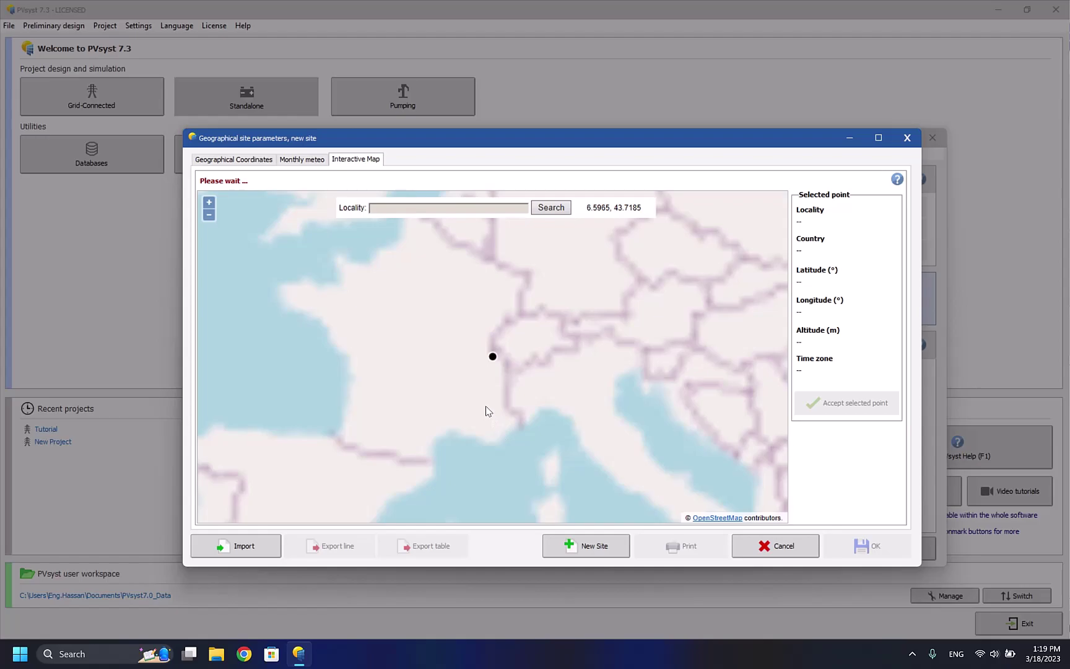
scroll(487, 406, "up", 3)
scroll(487, 406, "down", 5)
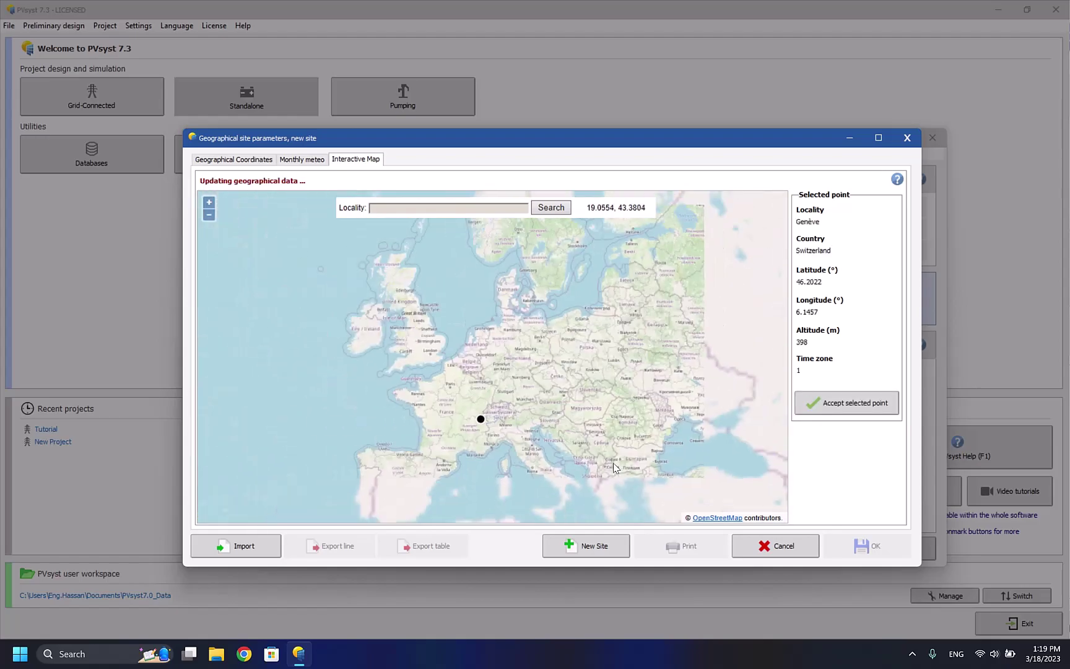
left_click_drag(519, 379, 461, 207)
left_click_drag(716, 367, 538, 372)
scroll(490, 284, "up", 3)
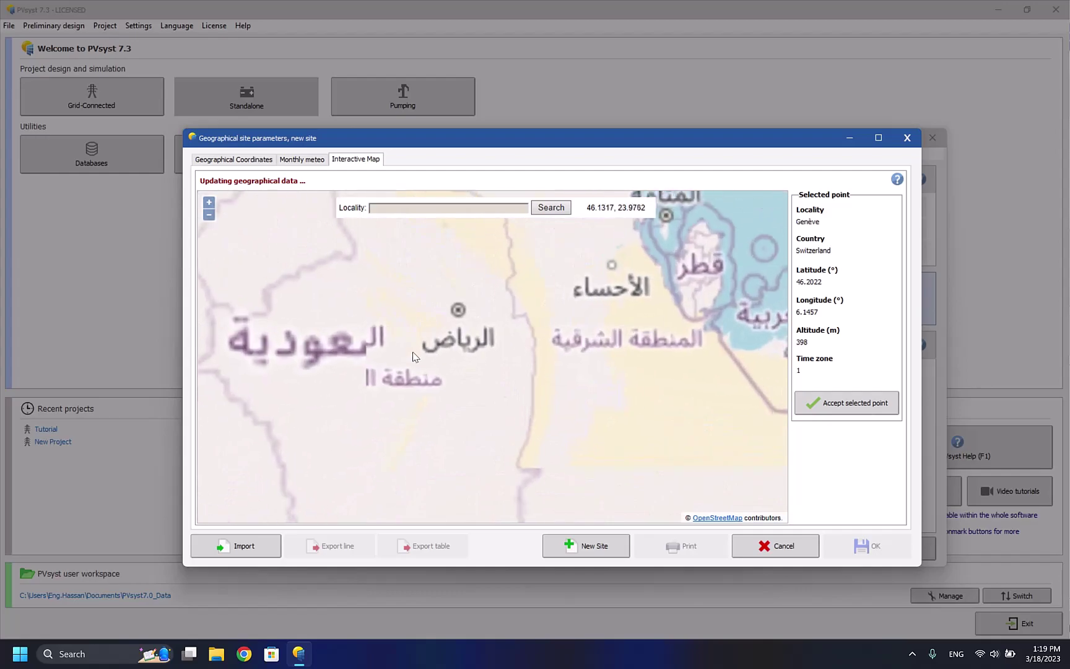
scroll(458, 337, "up", 2)
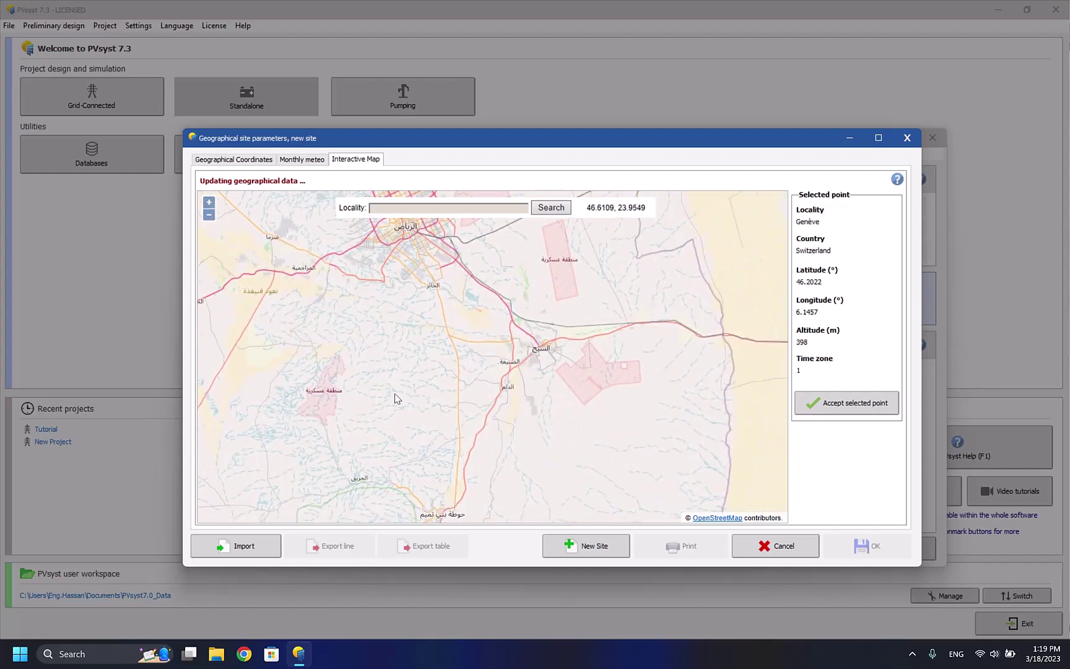
left_click_drag(422, 390, 353, 329)
scroll(471, 334, "up", 4)
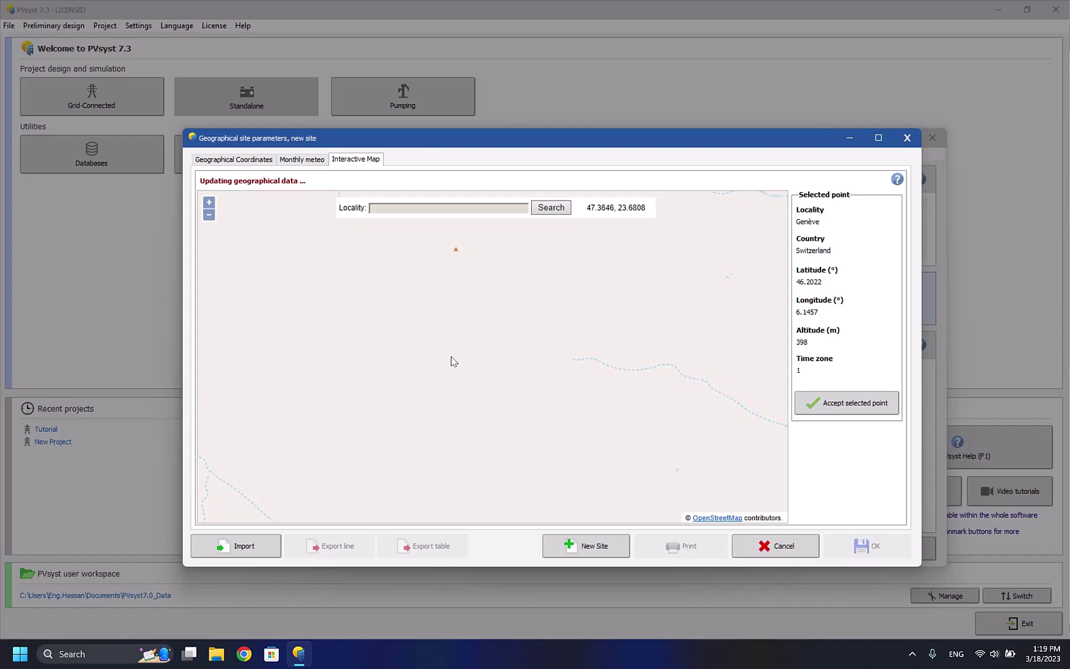
left_click(487, 370)
Mark and accept a site point in the Saudi desert south of the UAE, at latitude 21.9685 and longitude 52.8607
scroll(551, 371, "down", 5)
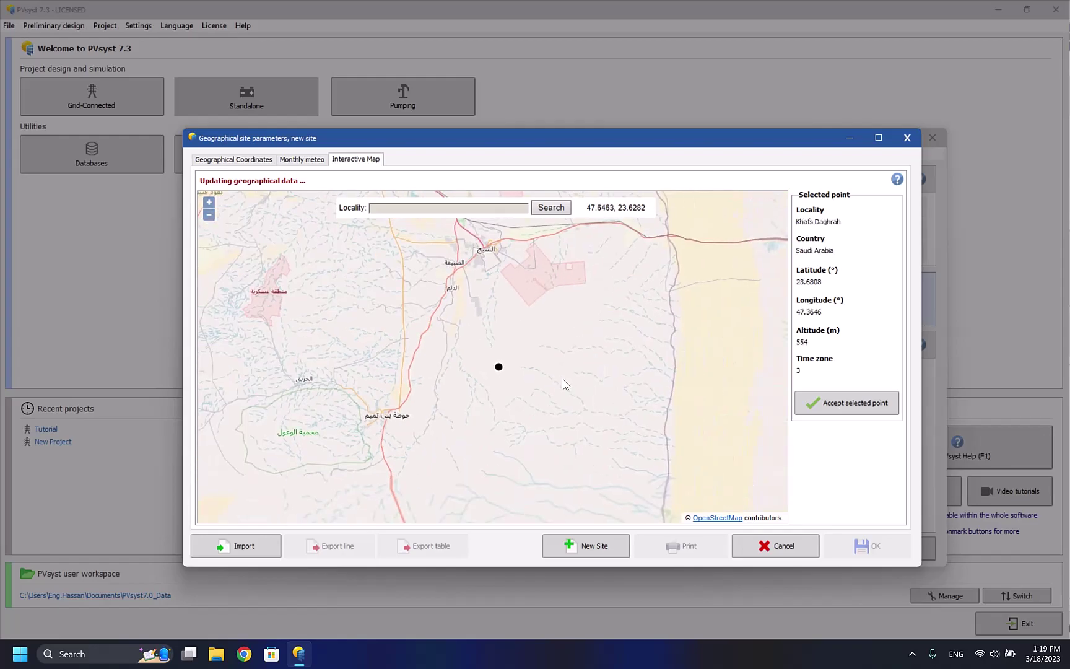
scroll(585, 412, "down", 2)
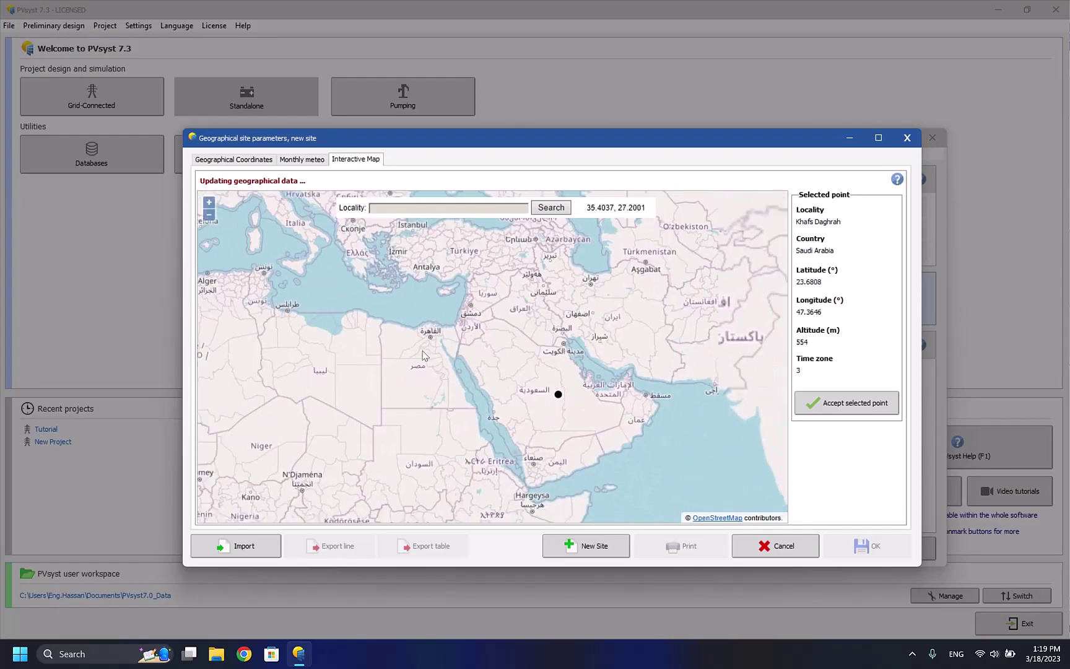
scroll(450, 390, "up", 4)
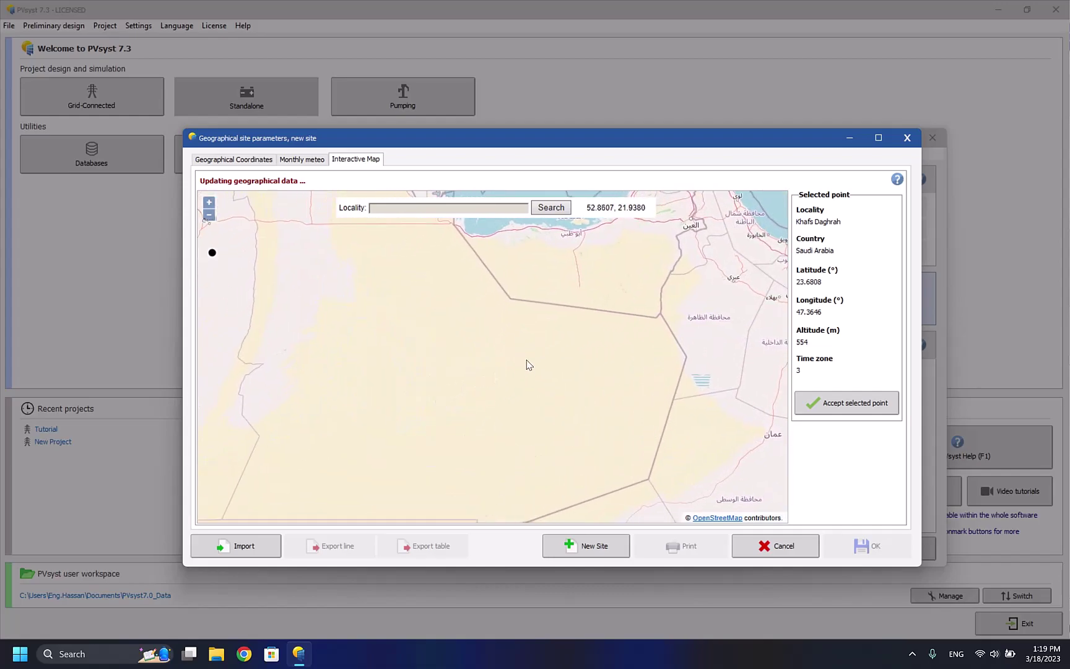
left_click(510, 359)
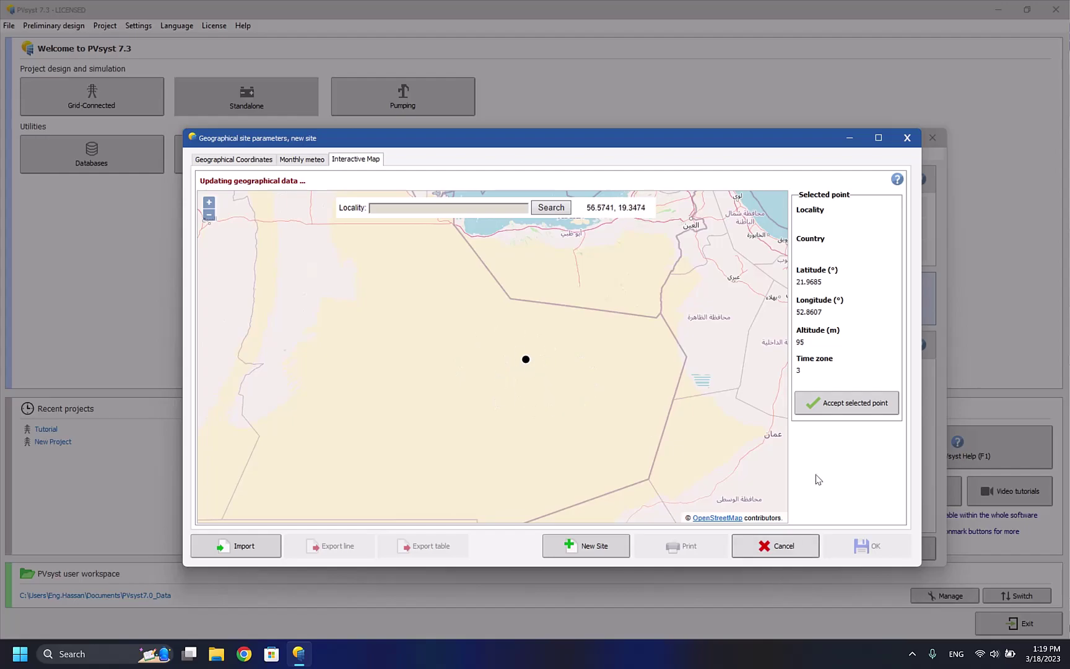
left_click(828, 405)
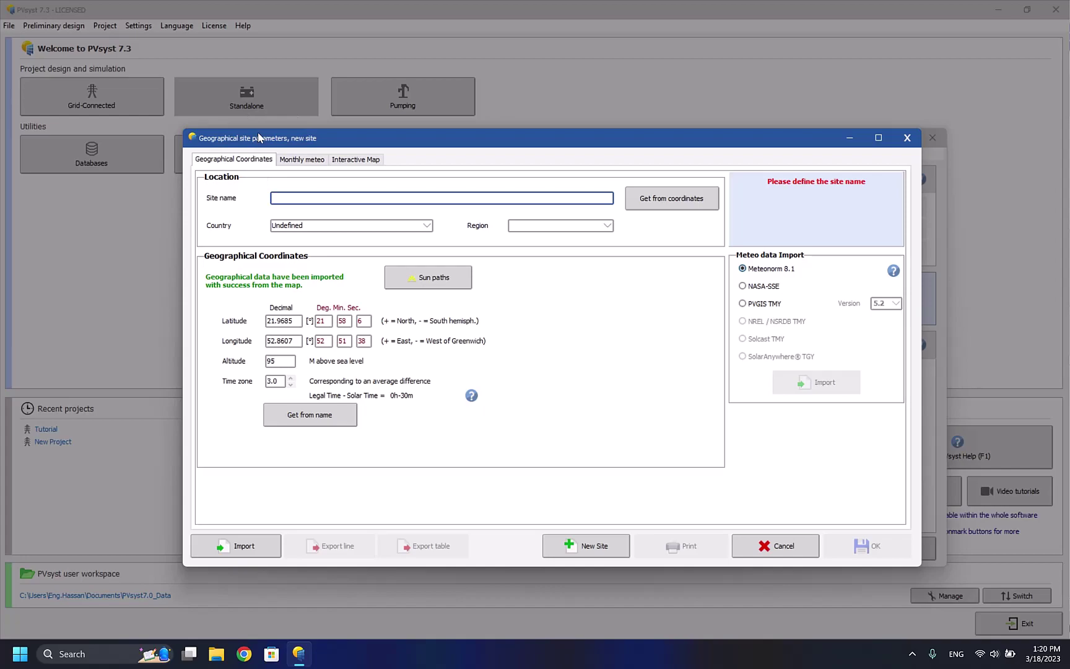
Try to get the location details from the coordinates, and name the site Desert Area
left_click(675, 198)
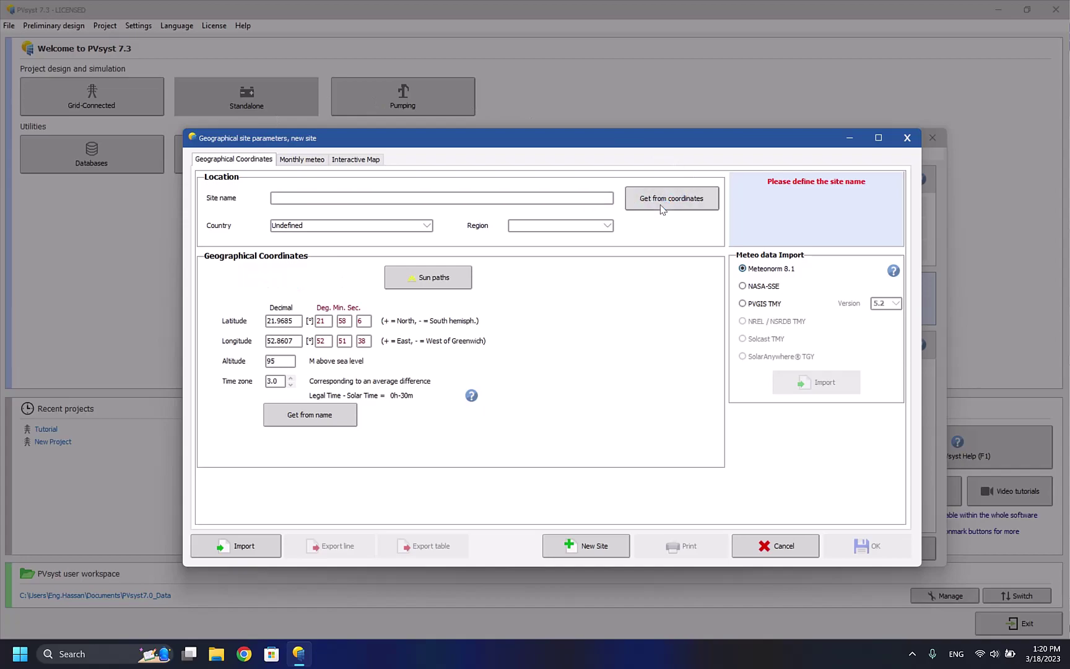
left_click(288, 199)
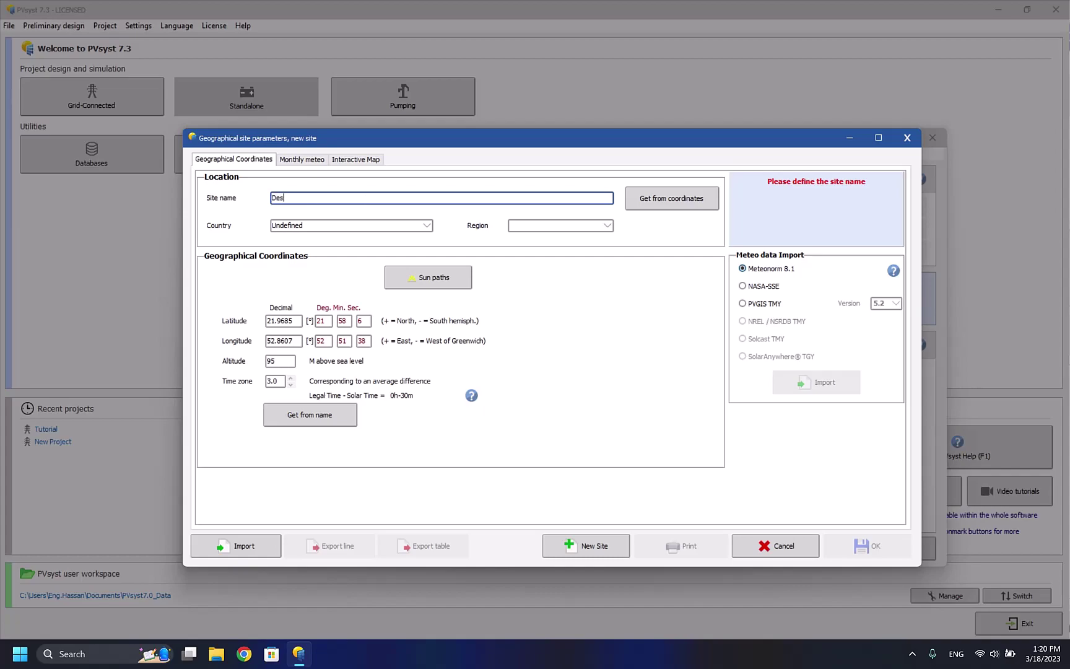
type("Desert Area")
Set the site's region to Asia and its country to Saudi Arabia
left_click(606, 226)
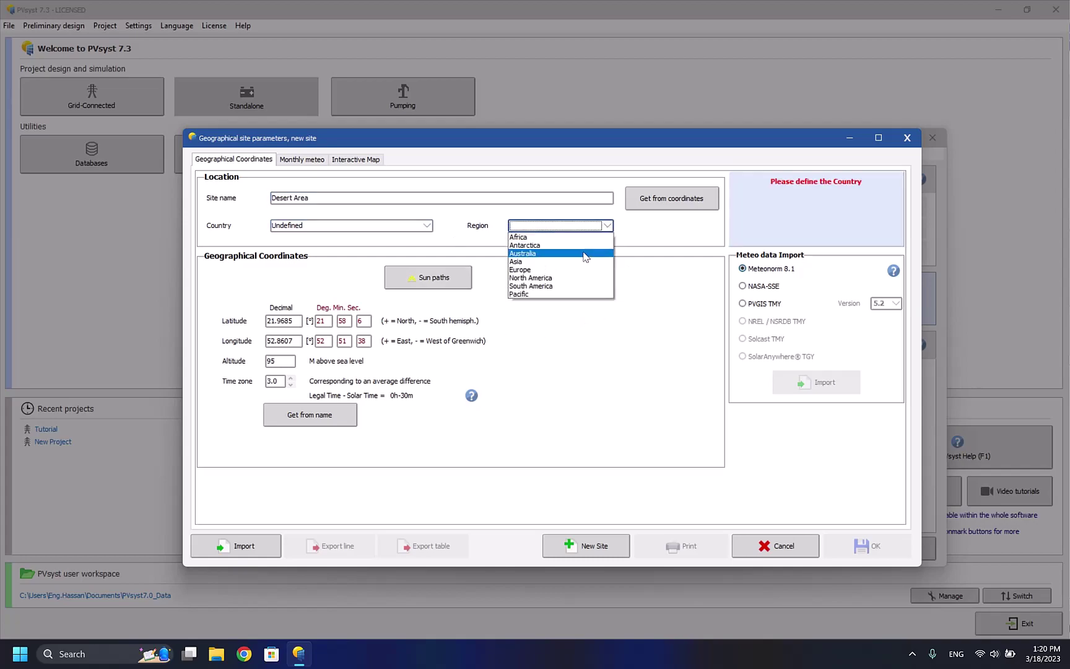
left_click(554, 262)
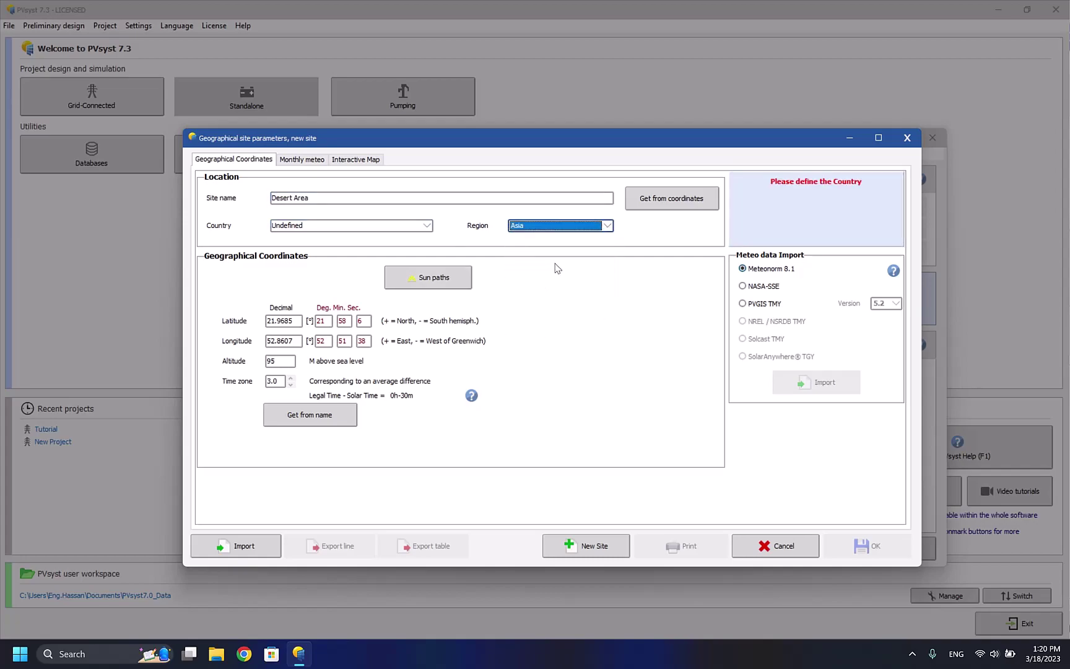
left_click(402, 226)
type("saudiaint Barthelemy")
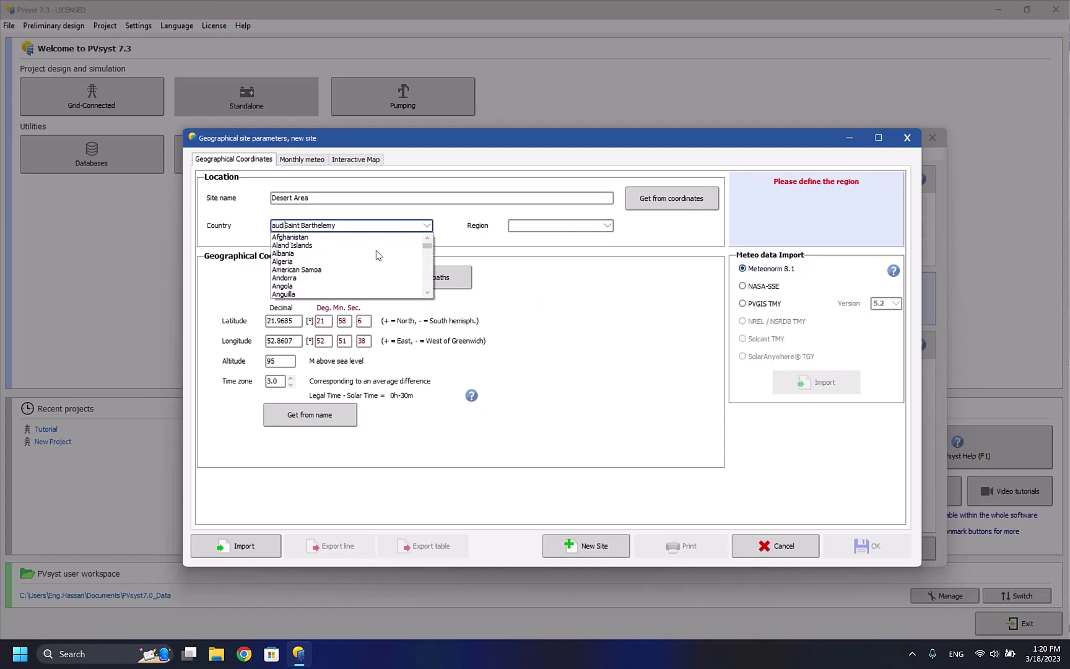
key("ctrl+a")
key("BackSpace")
type("s")
scroll(341, 290, "down", 2)
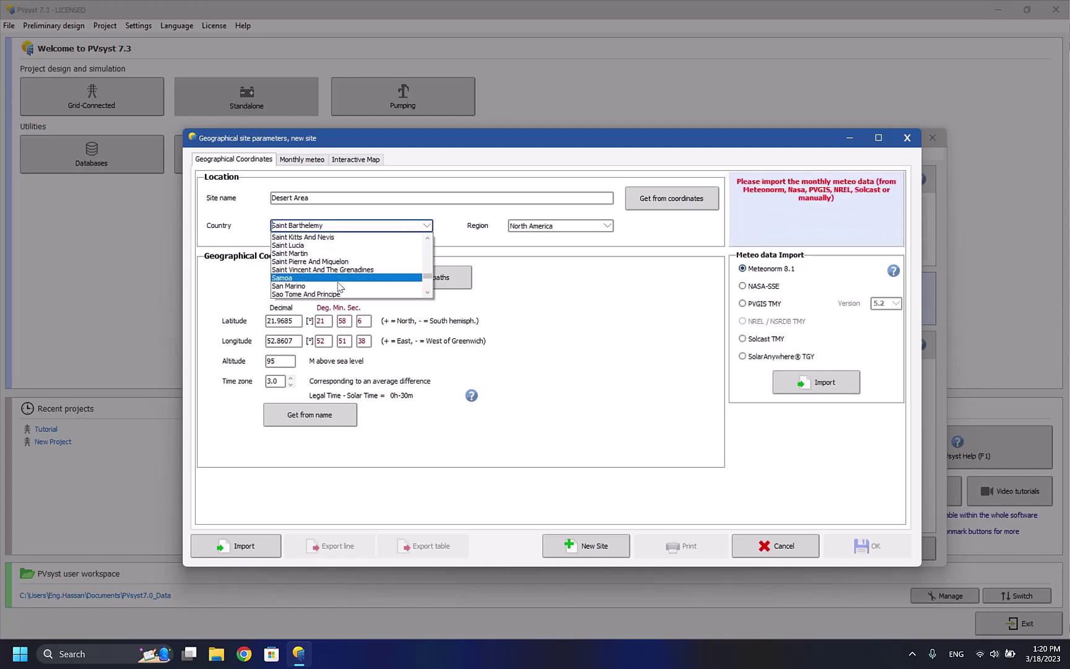
left_click(317, 269)
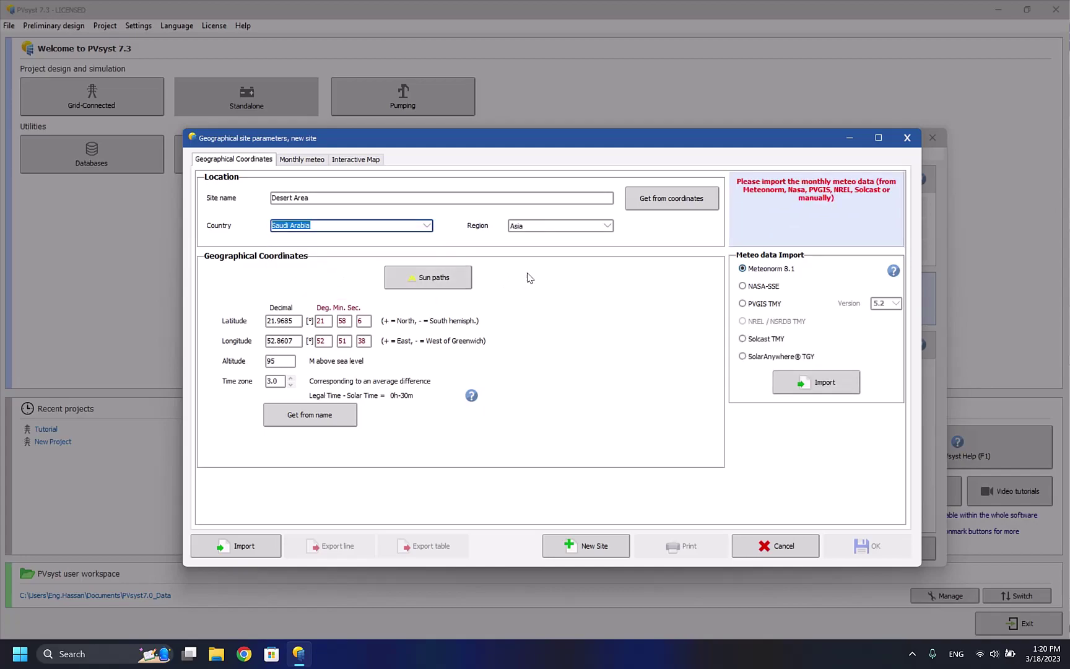
Import the Meteonorm 8.1 monthly data and save the site as Desert Area_MN81 together with its synthetic meteo file
left_click(812, 379)
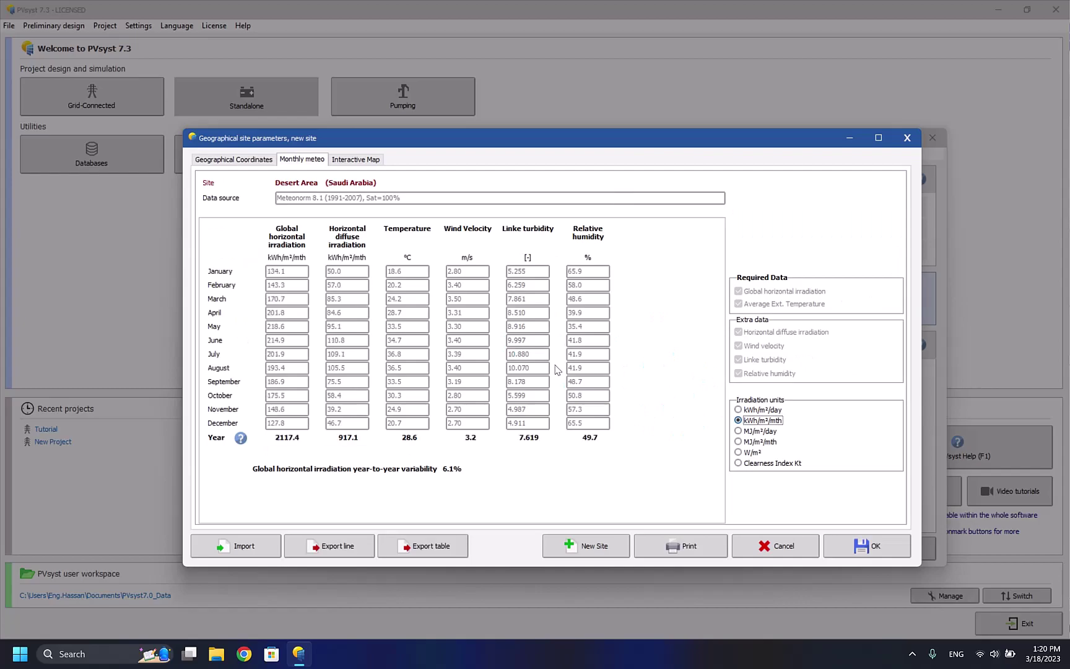
left_click(876, 547)
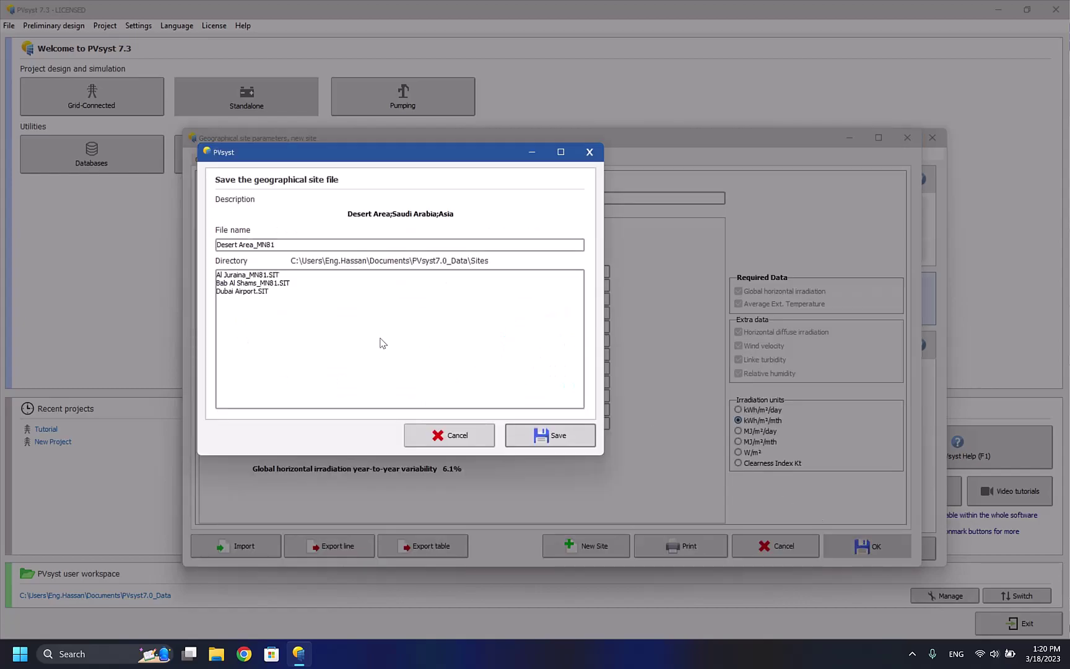
left_click(557, 436)
left_click(637, 373)
left_click(568, 373)
left_click(551, 435)
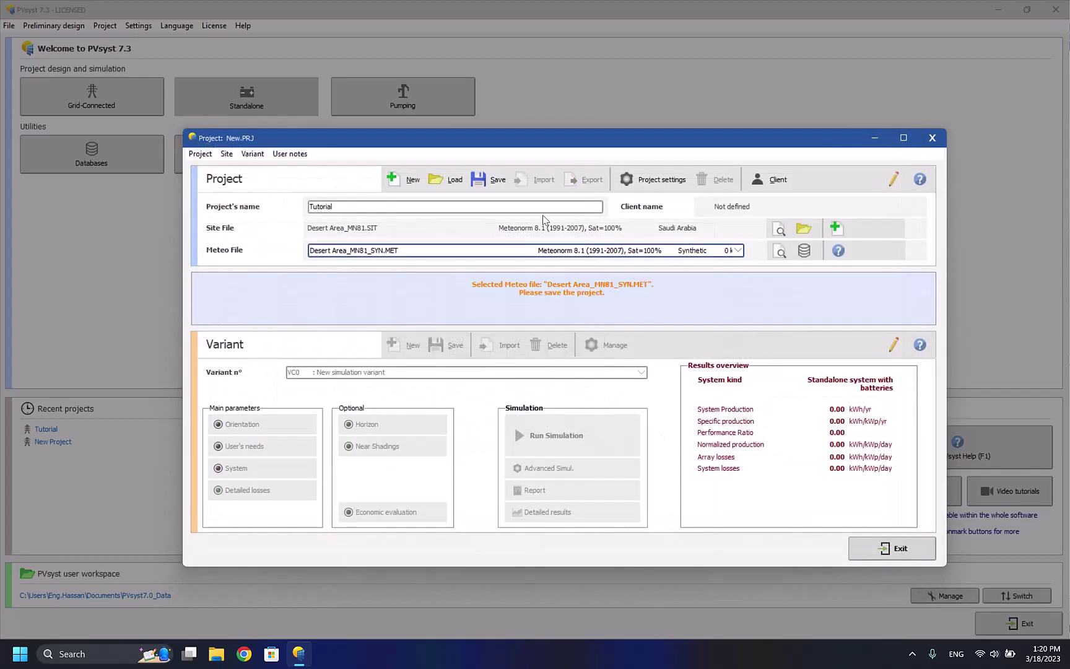
Save the project with the description Tutorial standalone, overwriting the existing Tutorial_Project file
left_click(490, 180)
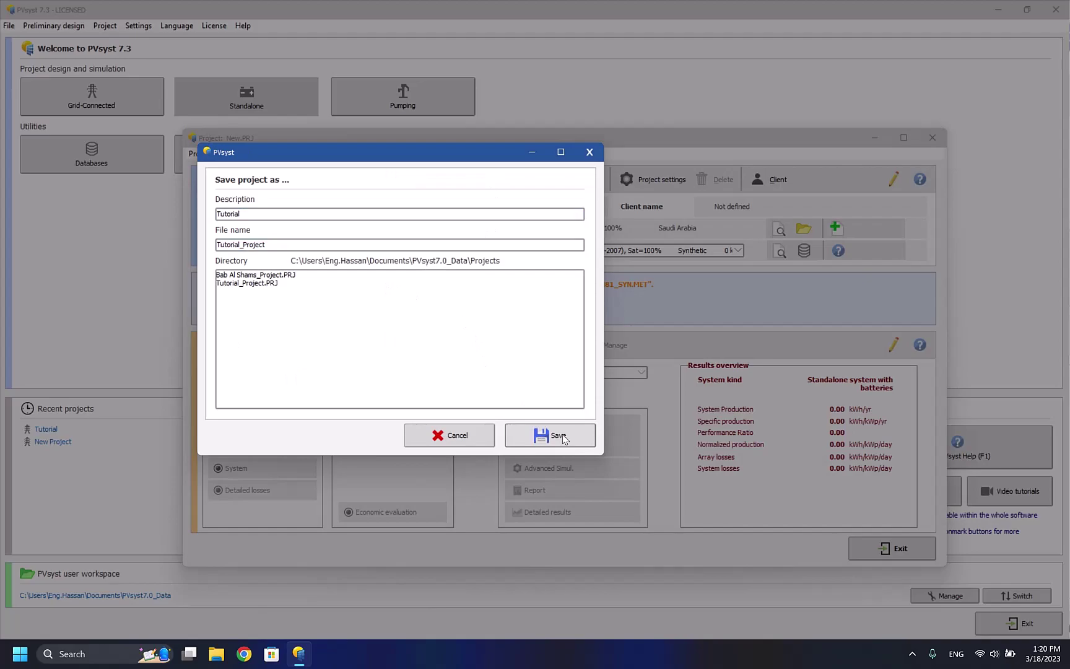
left_click(267, 214)
type("standalone")
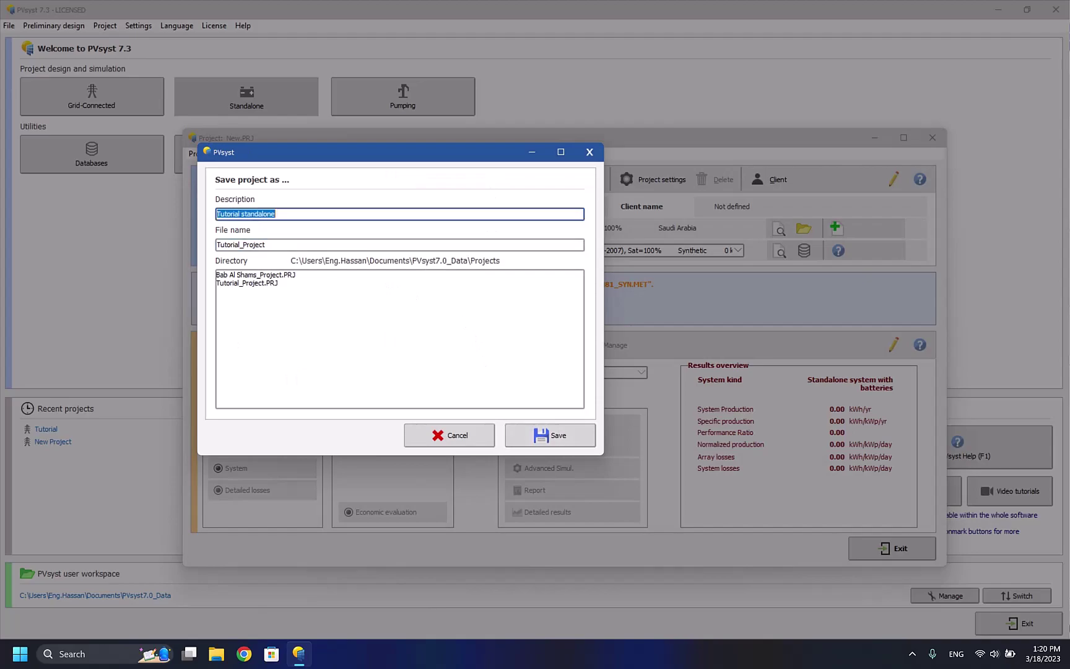
left_click(532, 429)
left_click(579, 386)
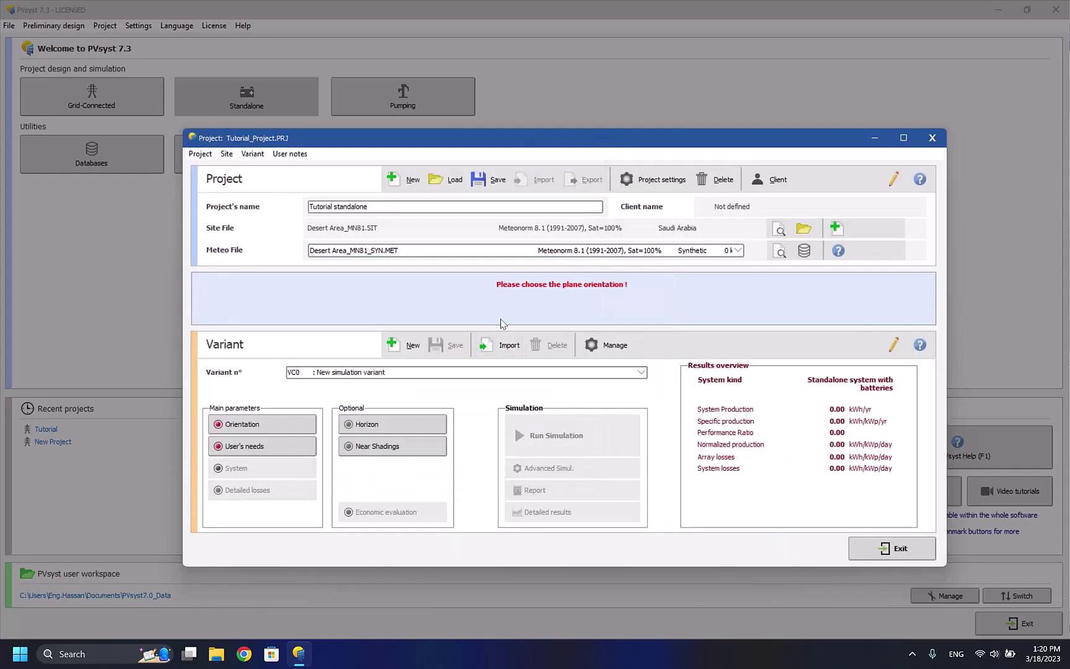
Try a plane tilt of about 41° for winter optimization and about 25° for yearly irradiation yield
left_click(283, 423)
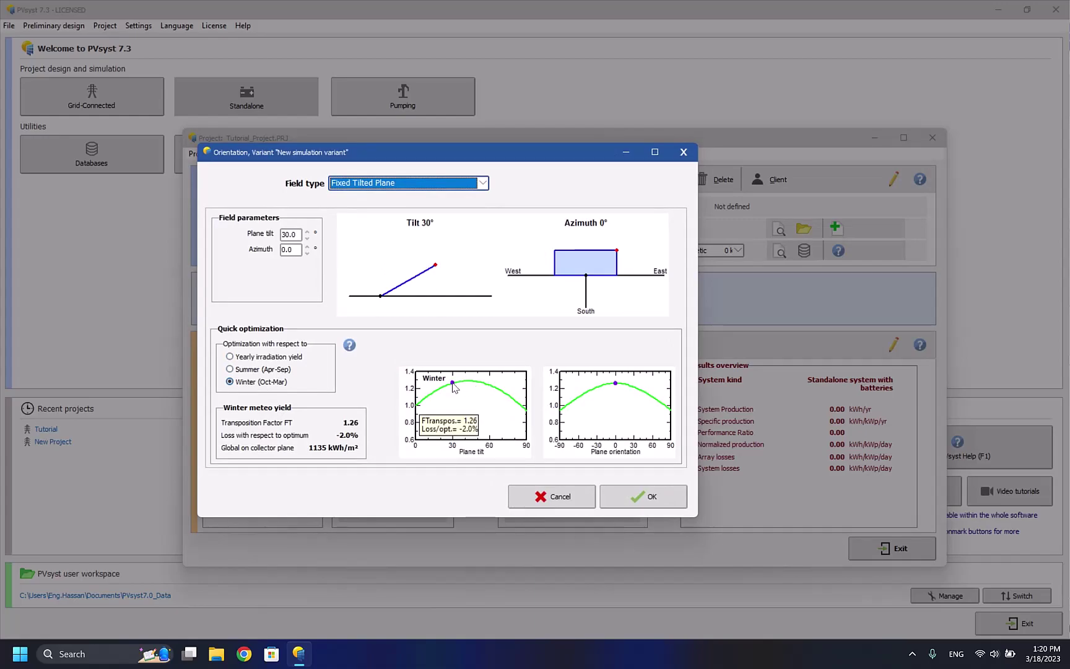
mouse_move(435, 266)
left_mouse_down()
mouse_move(438, 274)
mouse_move(426, 257)
left_mouse_up()
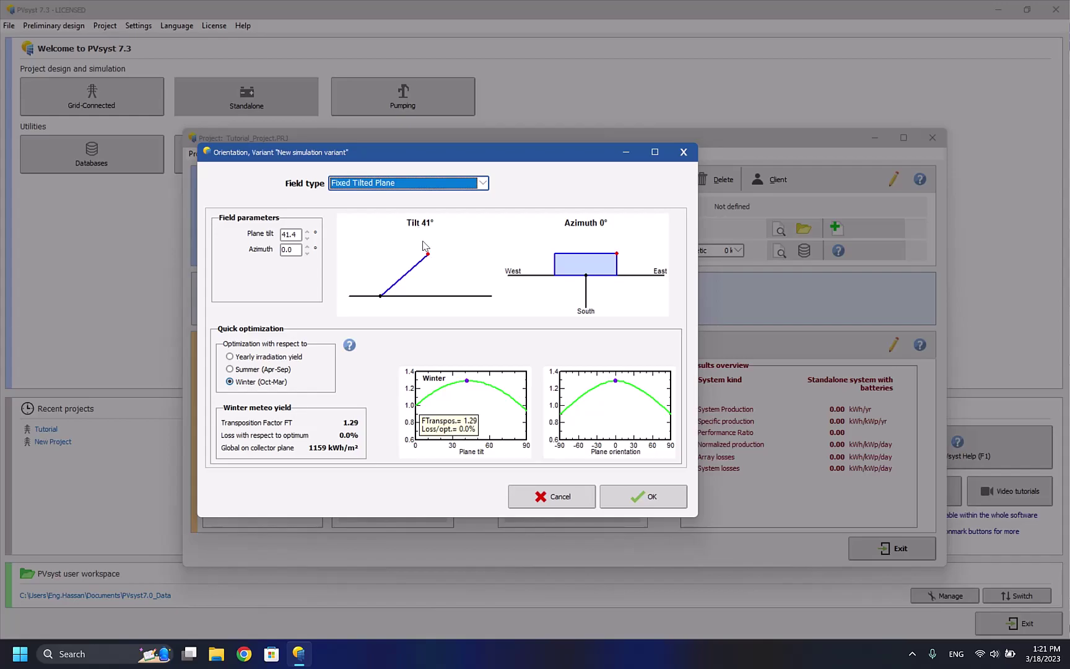
left_click(236, 360)
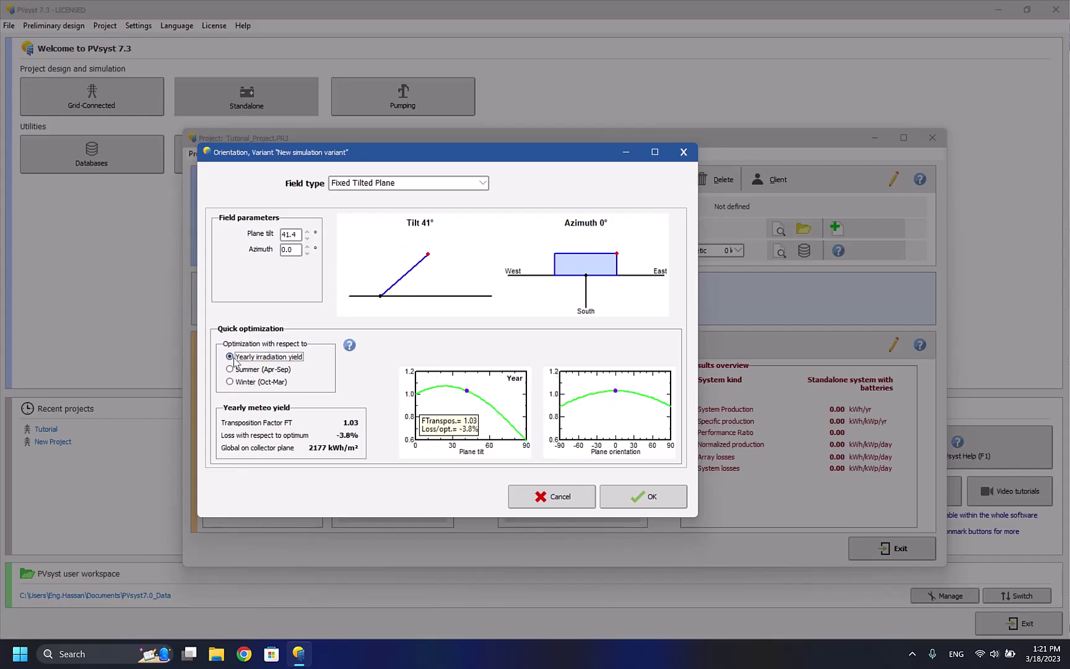
left_click_drag(427, 259, 437, 275)
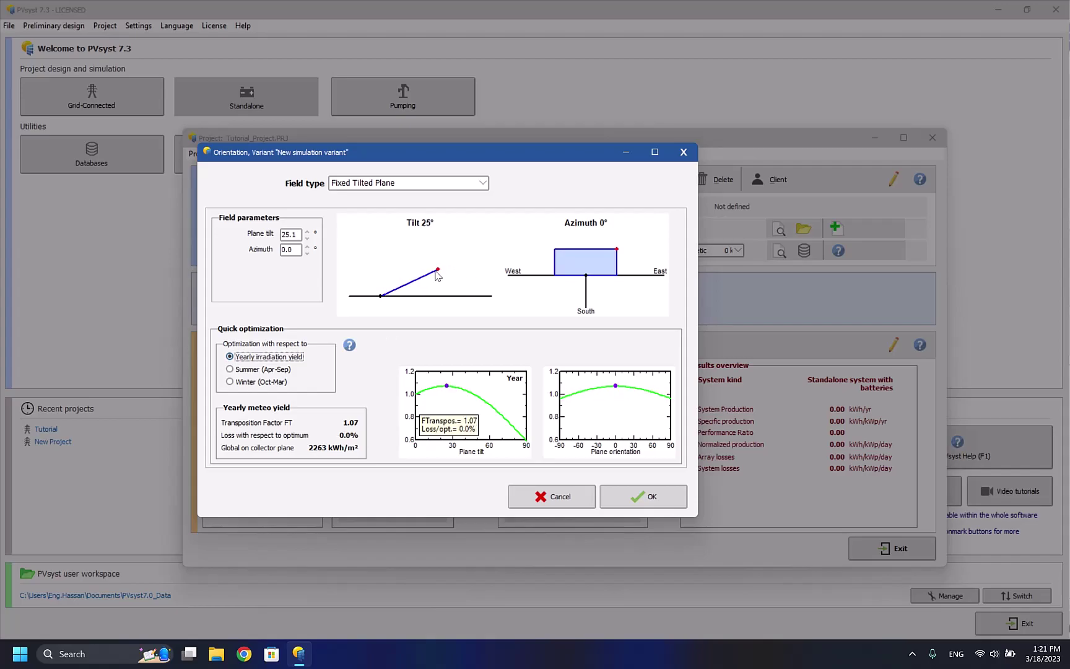
left_click(231, 383)
left_click(643, 496)
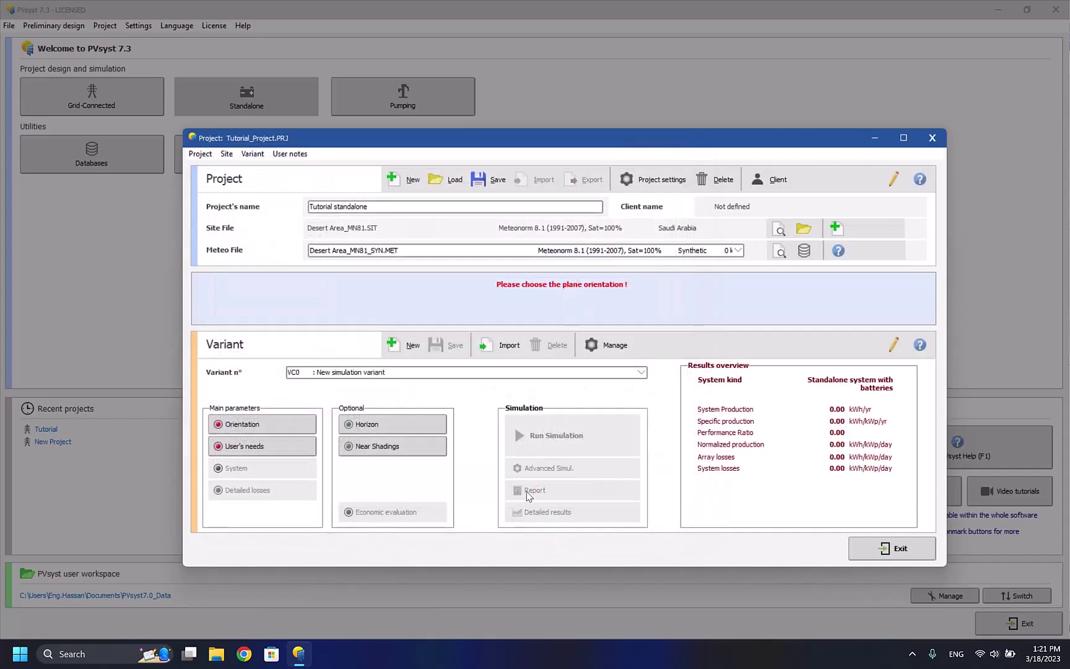
Reopen the plane orientation settings of the simulation variant
left_click(270, 442)
left_click(575, 568)
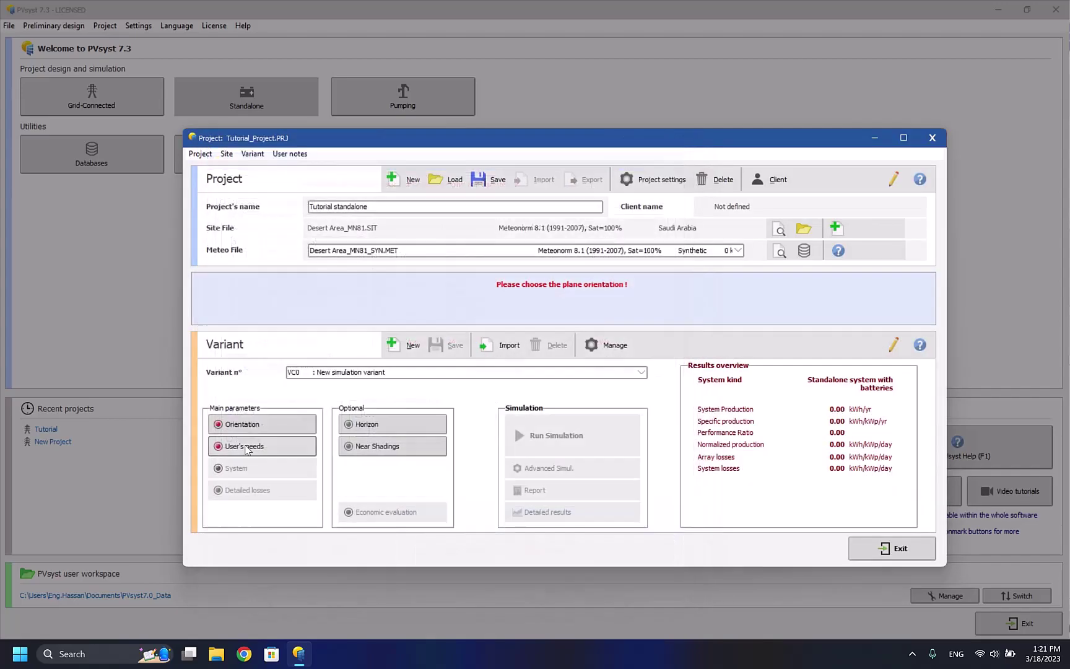
left_click(270, 428)
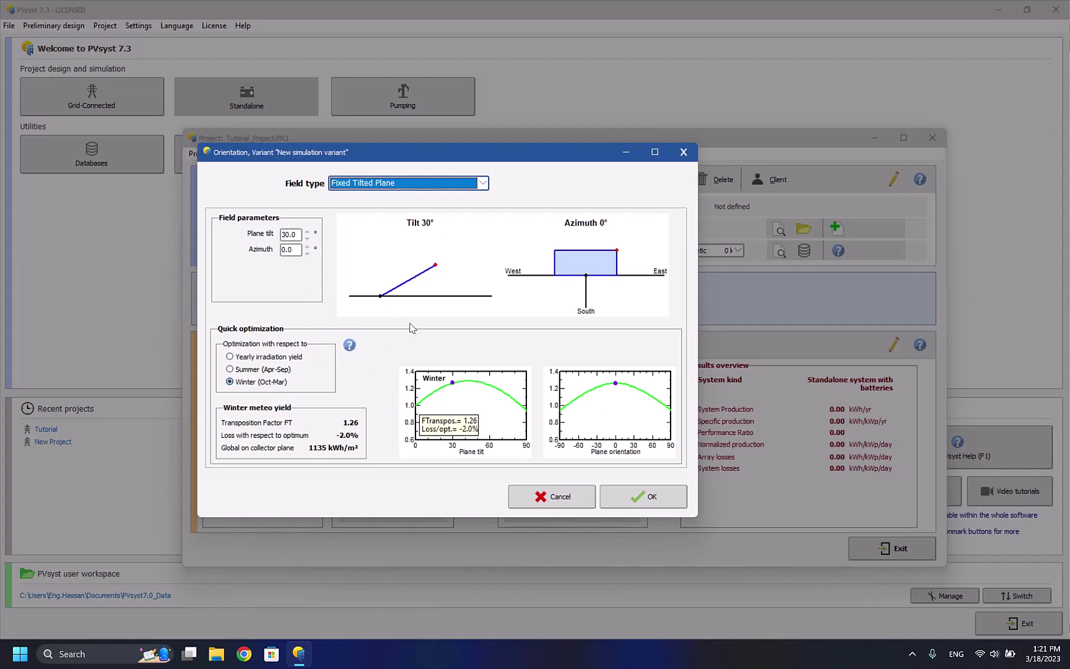
Capture the screen area around the orientation dialog and sketch a red panel wired to a shining lamp over it
key("Print")
left_click_drag(160, 122, 891, 524)
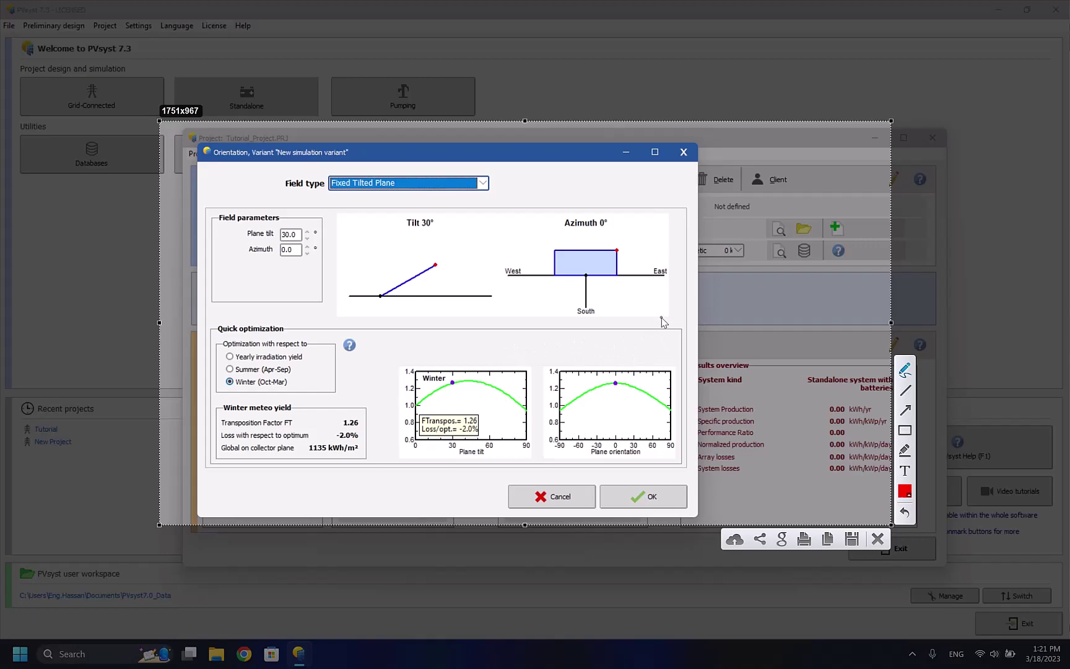
mouse_move(667, 312)
left_mouse_down()
mouse_move(680, 347)
mouse_move(676, 331)
mouse_move(668, 343)
mouse_move(712, 359)
mouse_move(685, 378)
mouse_move(648, 375)
left_mouse_up()
left_click_drag(642, 353, 616, 357)
left_click_drag(639, 337, 605, 332)
mouse_move(673, 309)
left_mouse_down()
mouse_move(697, 309)
mouse_move(769, 267)
mouse_move(728, 218)
mouse_move(726, 268)
mouse_move(638, 210)
mouse_move(718, 208)
mouse_move(774, 228)
mouse_move(789, 303)
mouse_move(668, 317)
left_mouse_up()
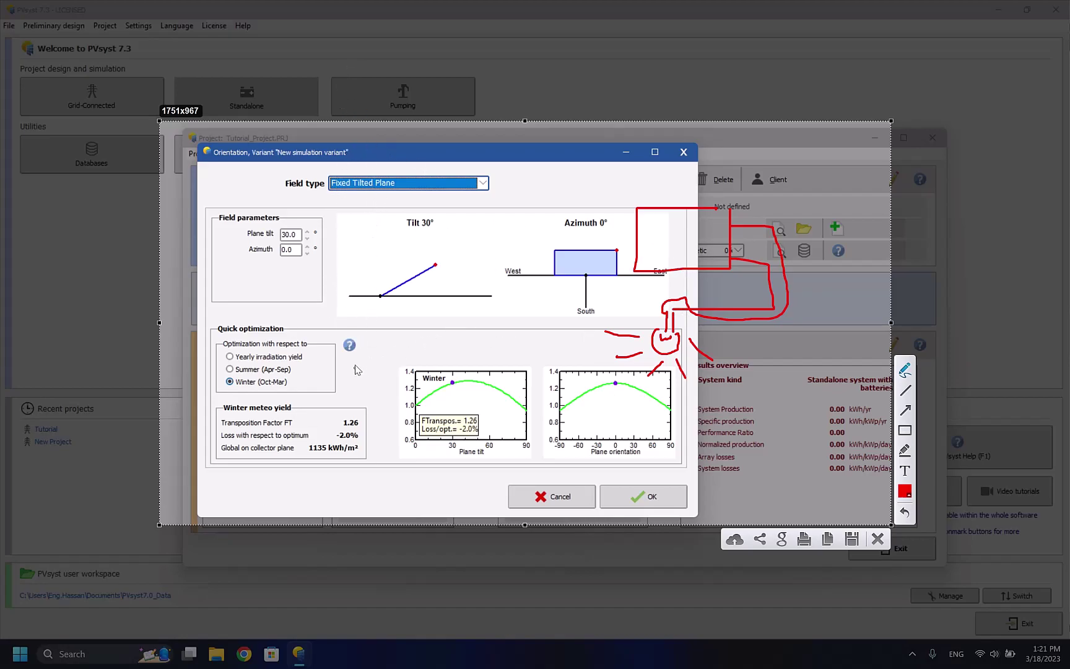
Annotate the Winter option with a red arrow and underline it and Yearly irradiation yield, then close the screen capture
left_click_drag(361, 387, 291, 385)
left_click_drag(236, 361, 302, 359)
mouse_move(238, 391)
left_mouse_down()
mouse_move(255, 390)
mouse_move(240, 391)
left_mouse_up()
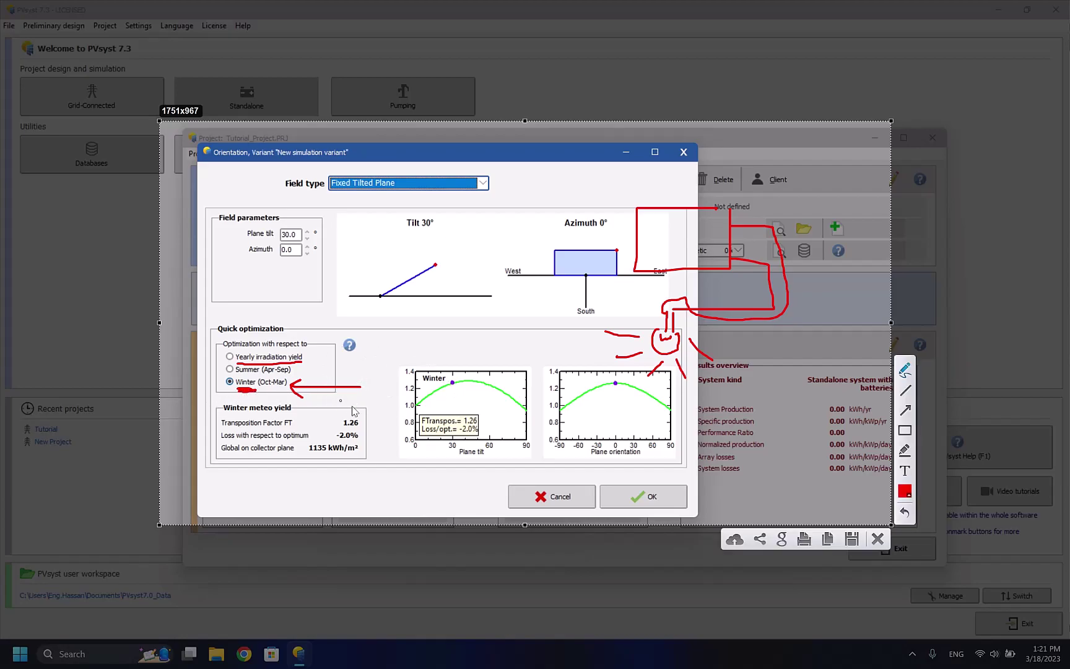
left_click_drag(324, 357, 309, 359)
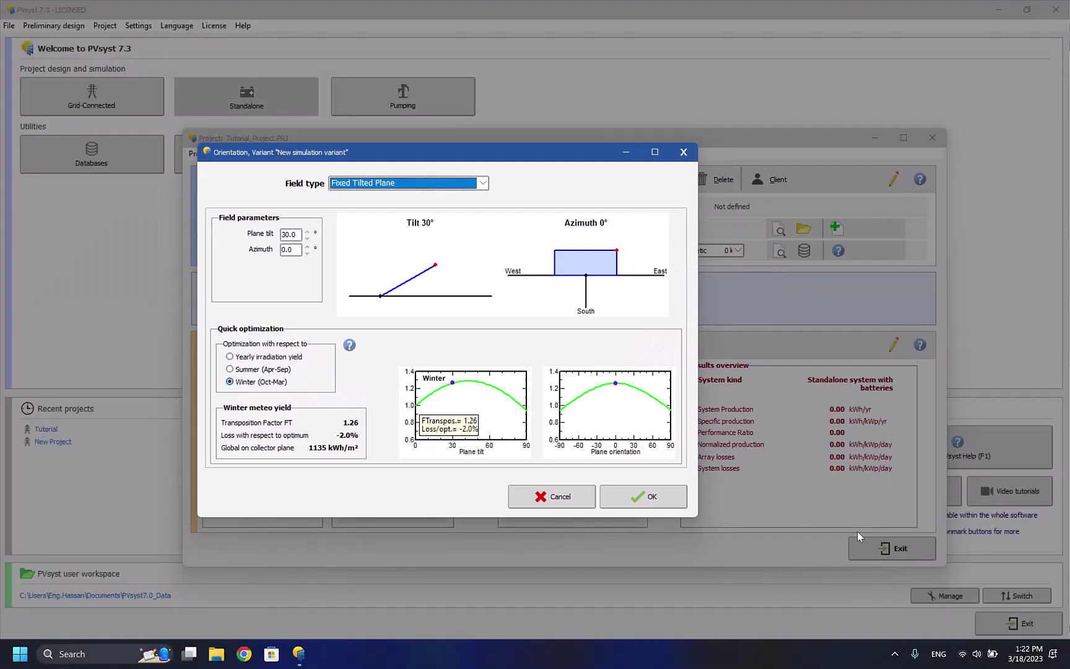
left_click(857, 533)
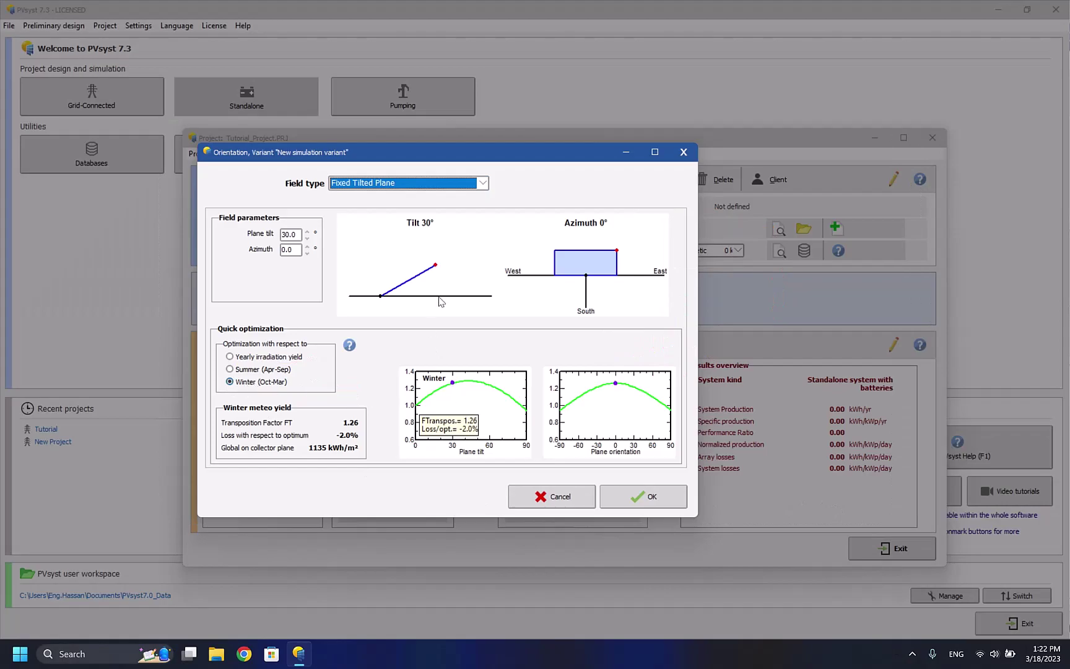
Set the fixed plane's tilt to 42° and azimuth to 0°, and accept the orientation
left_click_drag(437, 268, 425, 265)
double_click(287, 234)
type("42")
key("Return")
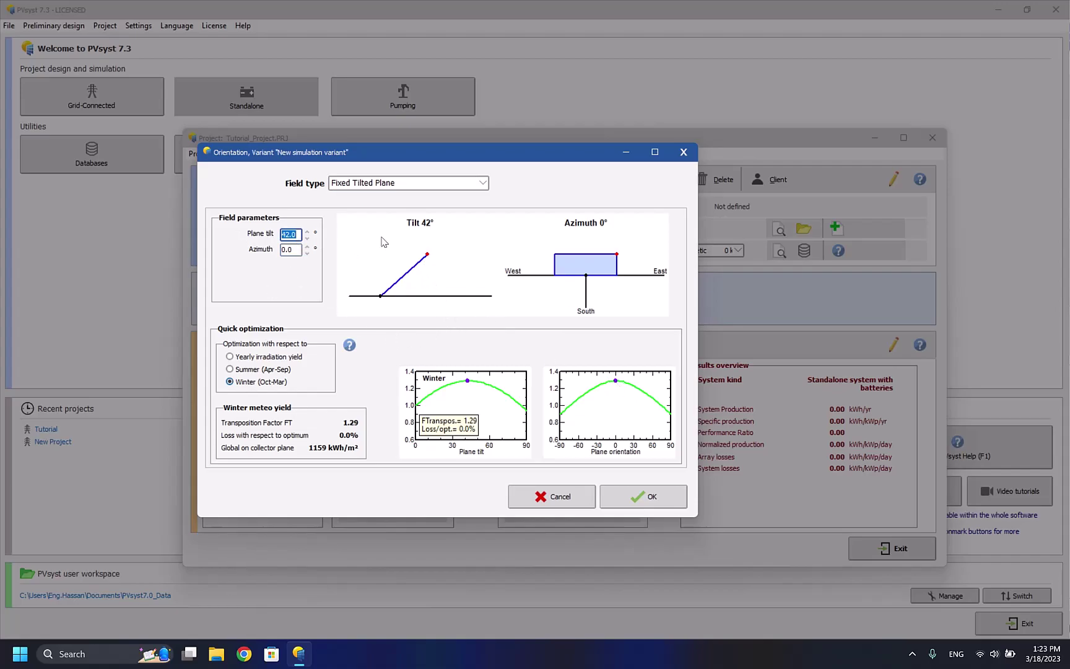
left_click_drag(617, 253, 619, 259)
left_click(292, 250)
type("0")
left_click(644, 492)
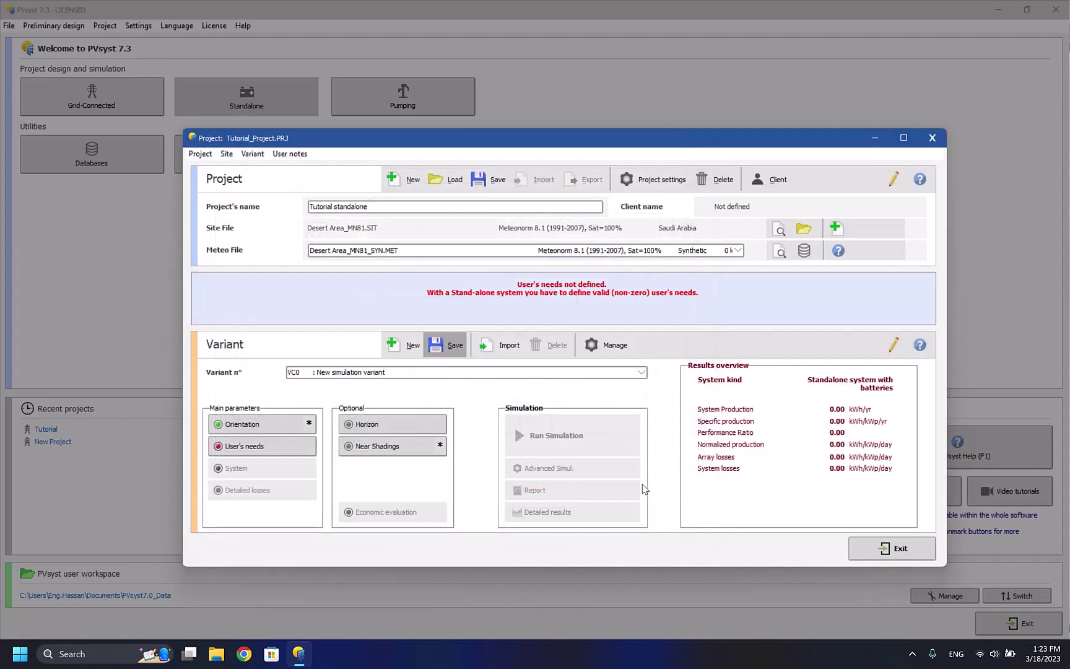
Open the user's needs and enter 5 lamps, 3 TV/PC/mobile devices, 1 fridge and 1 dish- and cloth-washer
left_click(260, 447)
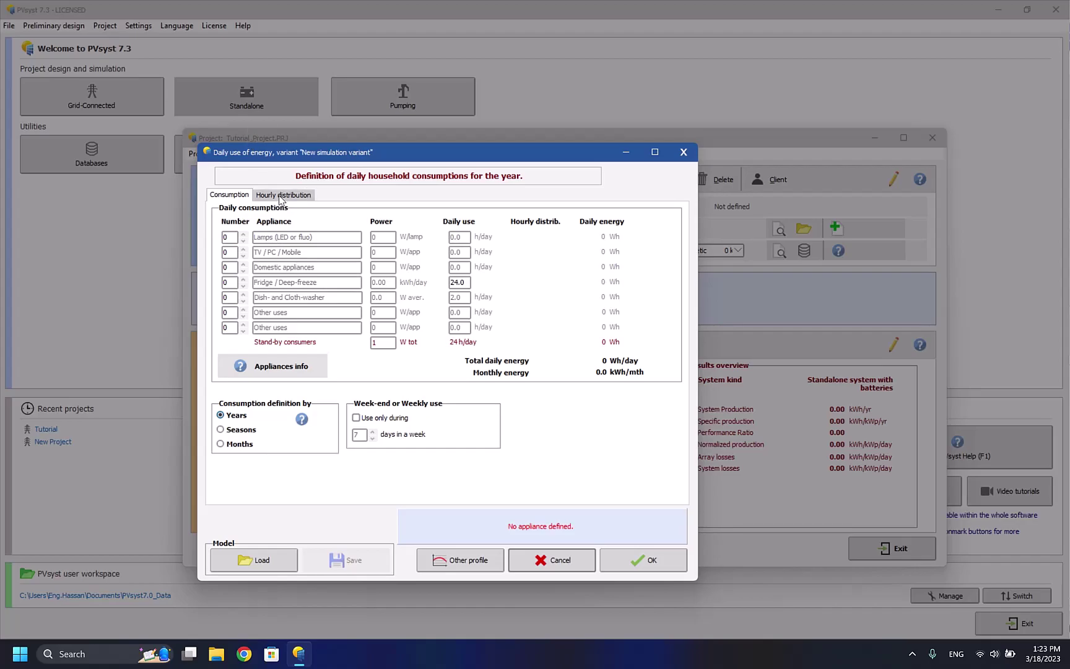
left_click(244, 234)
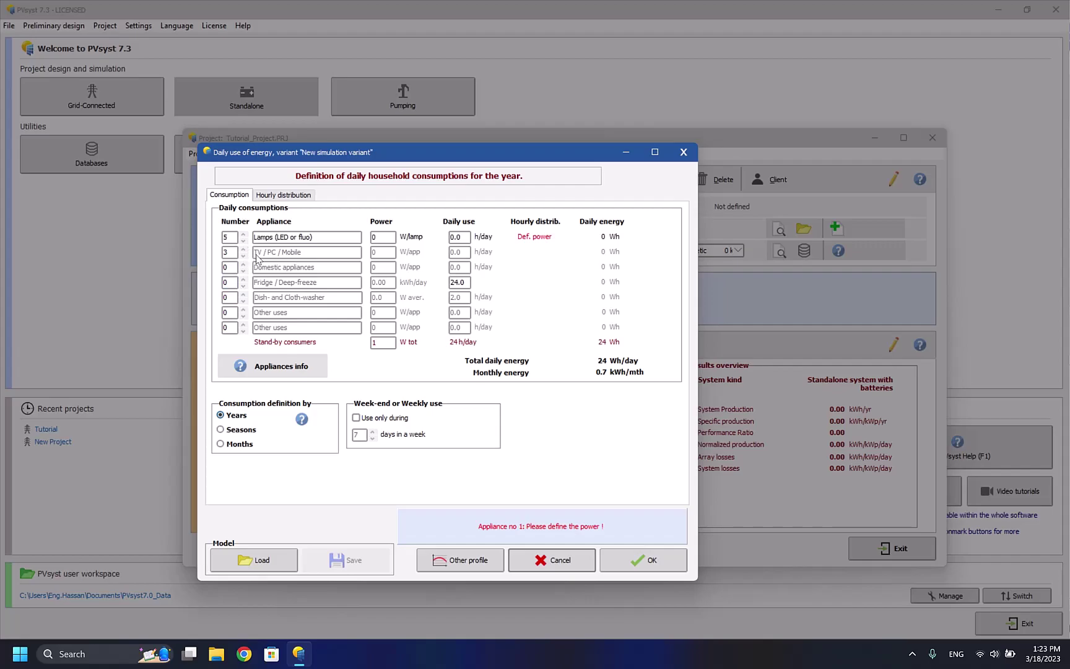
left_click(297, 253)
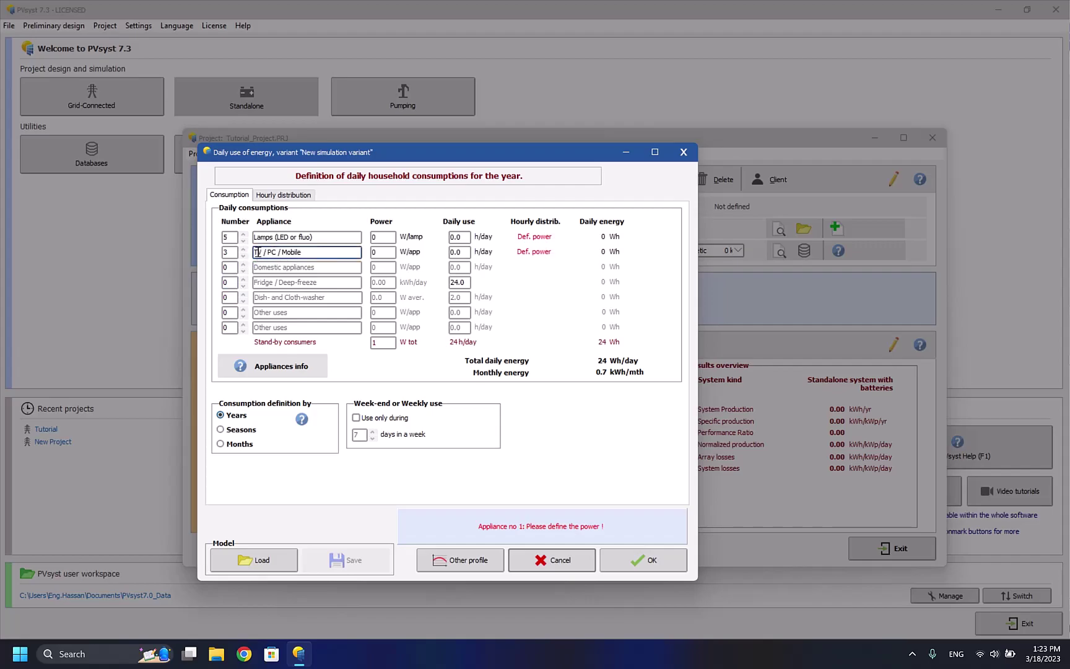
left_click(243, 294)
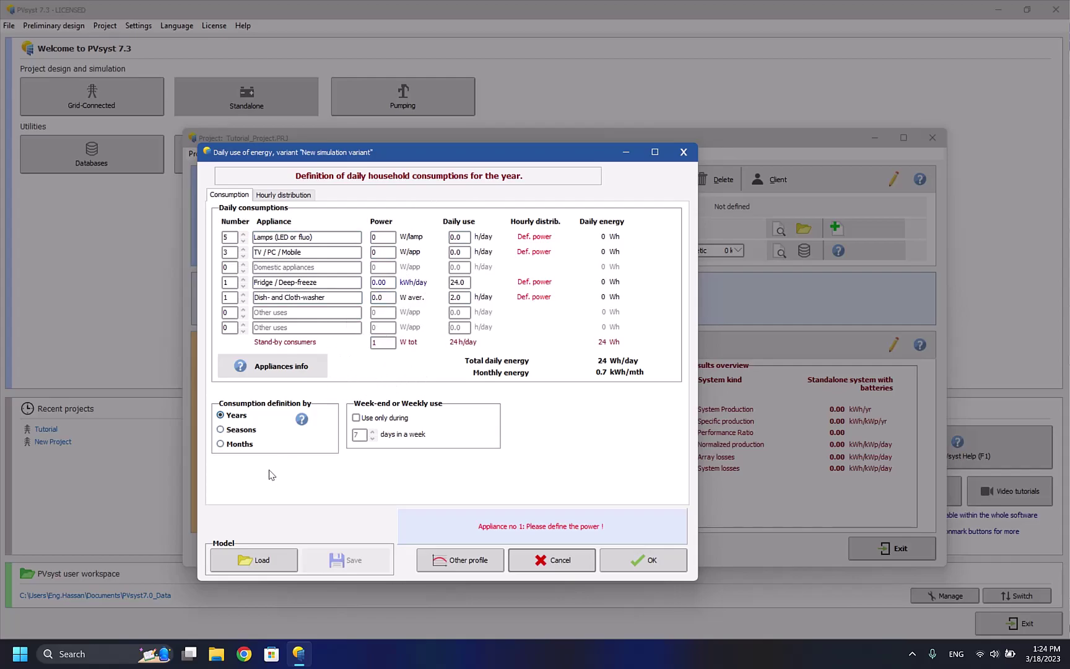
Try defining the consumption by seasons and by months, and return to the yearly definition
left_click(236, 431)
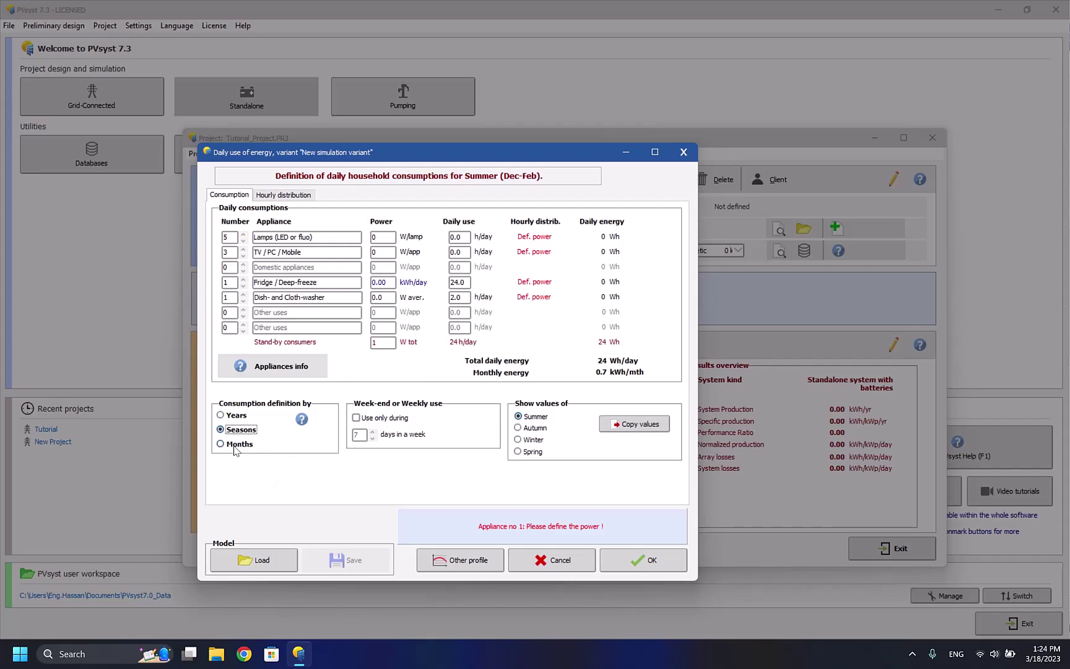
left_click(236, 443)
left_click(231, 415)
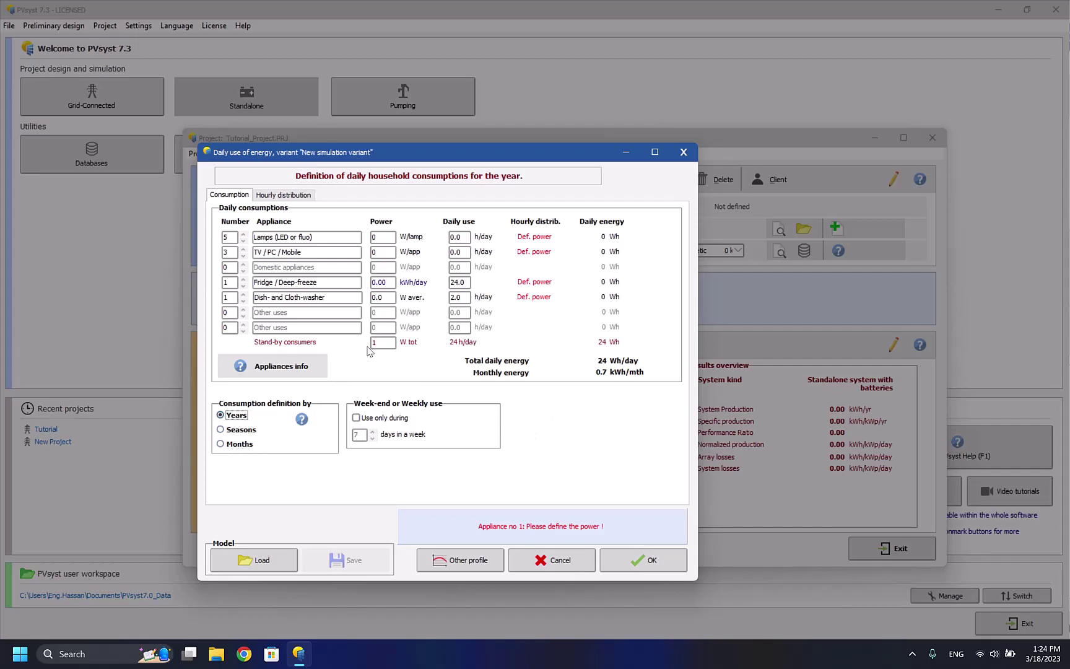
Set the power to 35 W per lamp and 500 W per TV/PC/mobile appliance
left_click(379, 237)
left_click(384, 250)
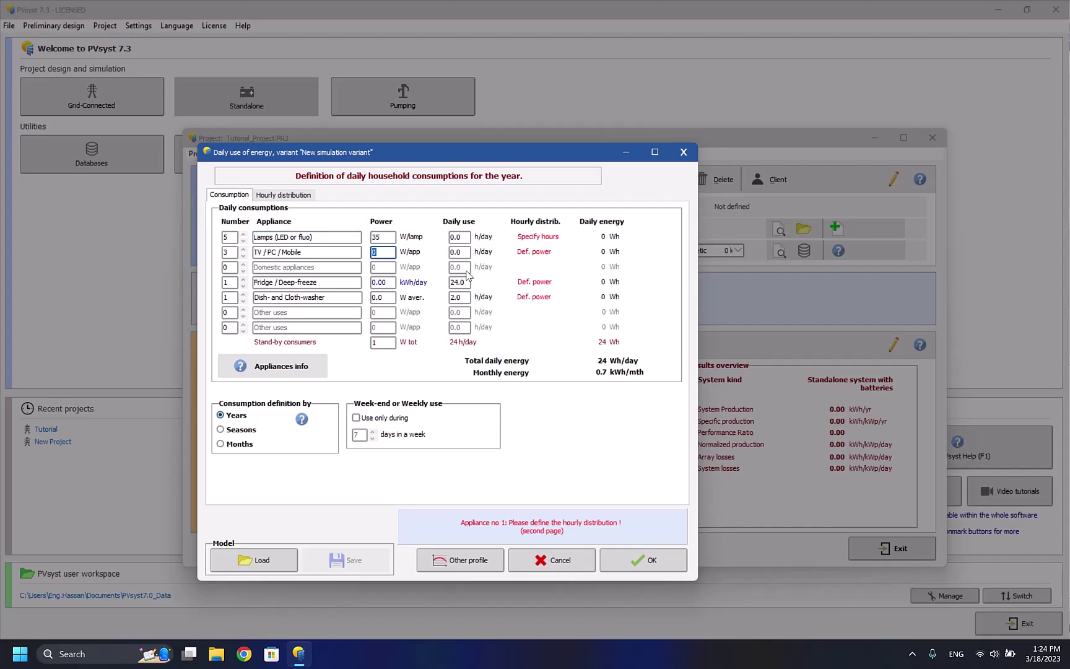
type("500")
double_click(373, 282)
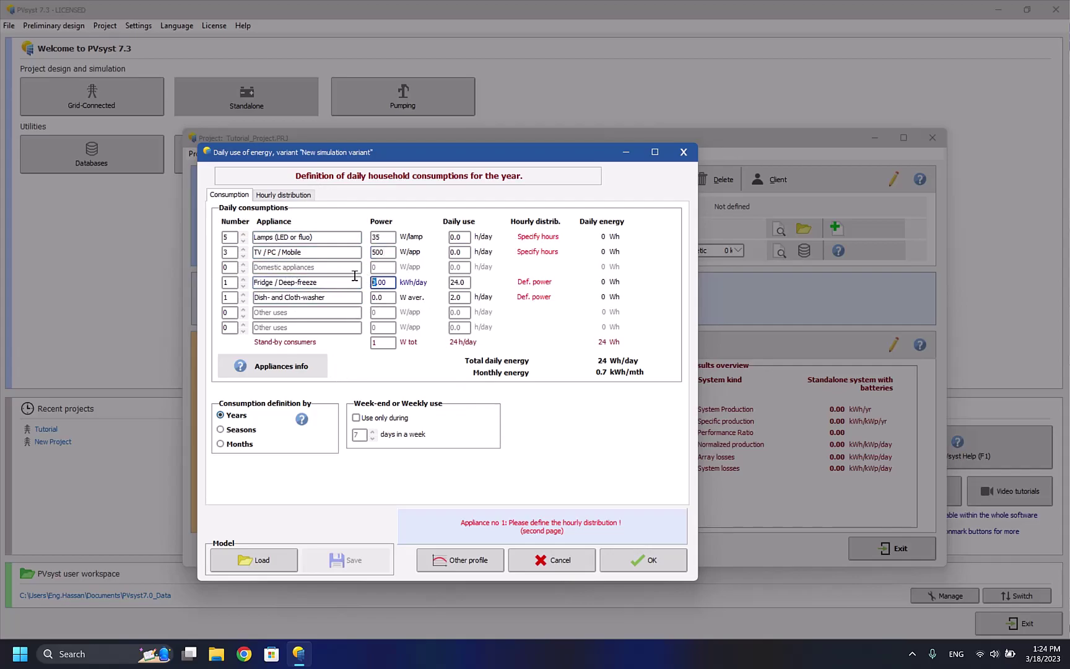
type("800")
type("100")
Switch to Chrome, search Google for "fridge kwh per day", and examine the stated consumption and the fridge rating label image
left_click(244, 653)
type("fr")
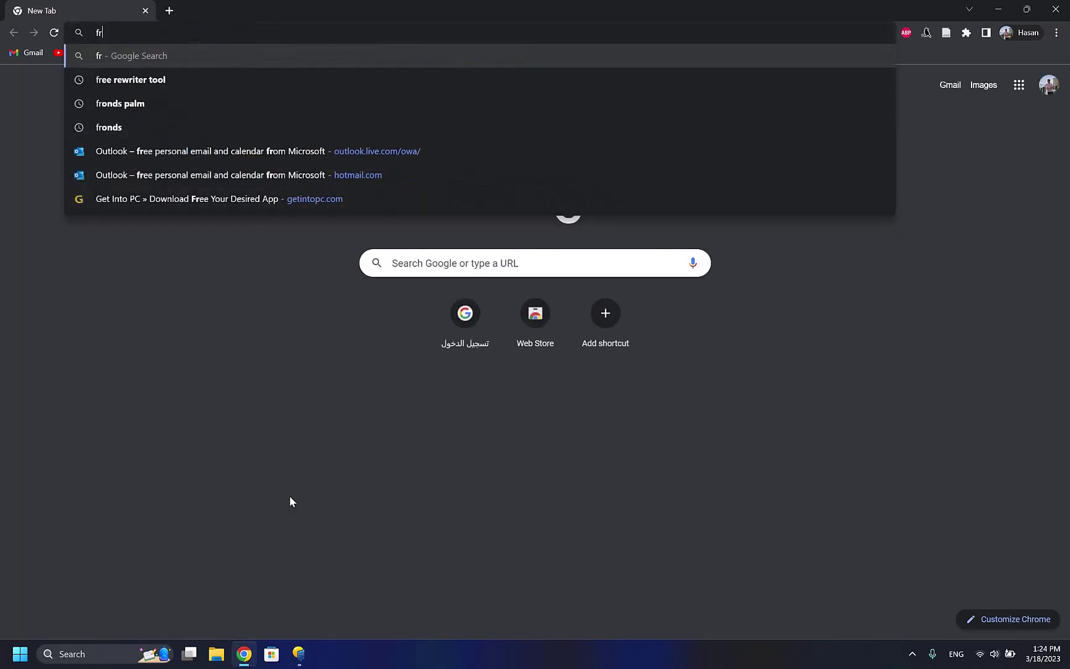
type("idge kwh per")
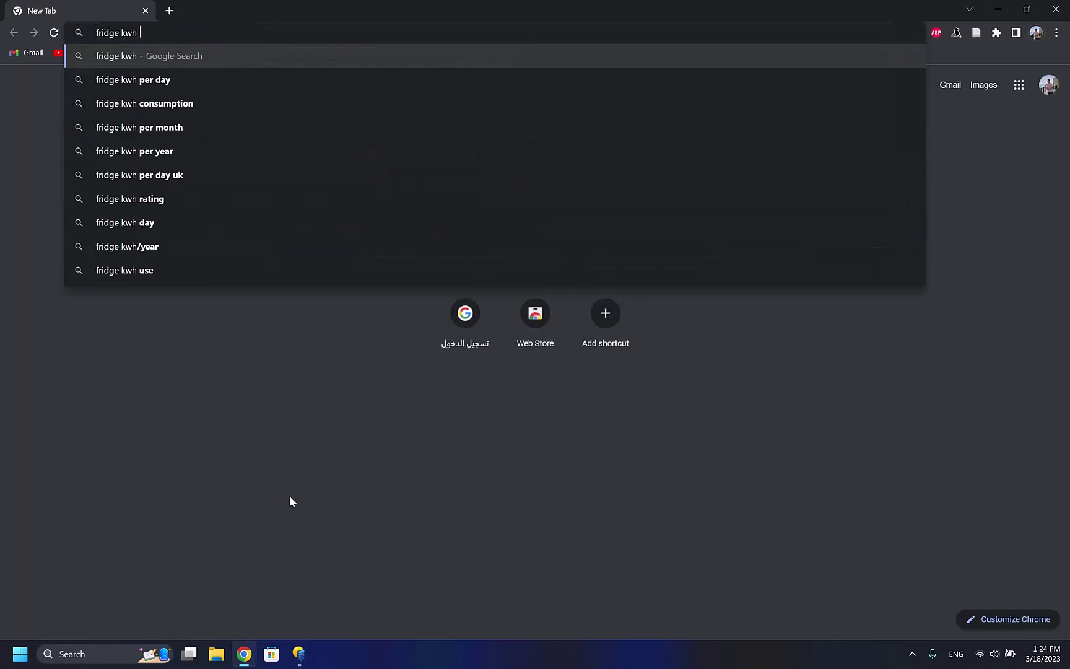
key("Return")
left_click_drag(226, 189, 270, 212)
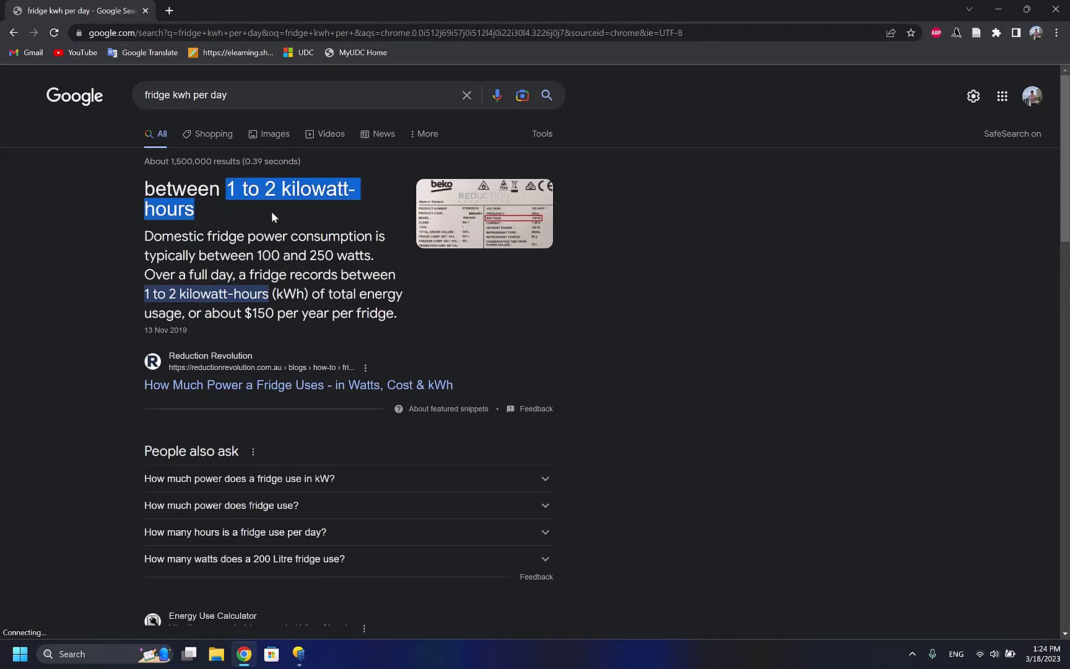
left_click(484, 213)
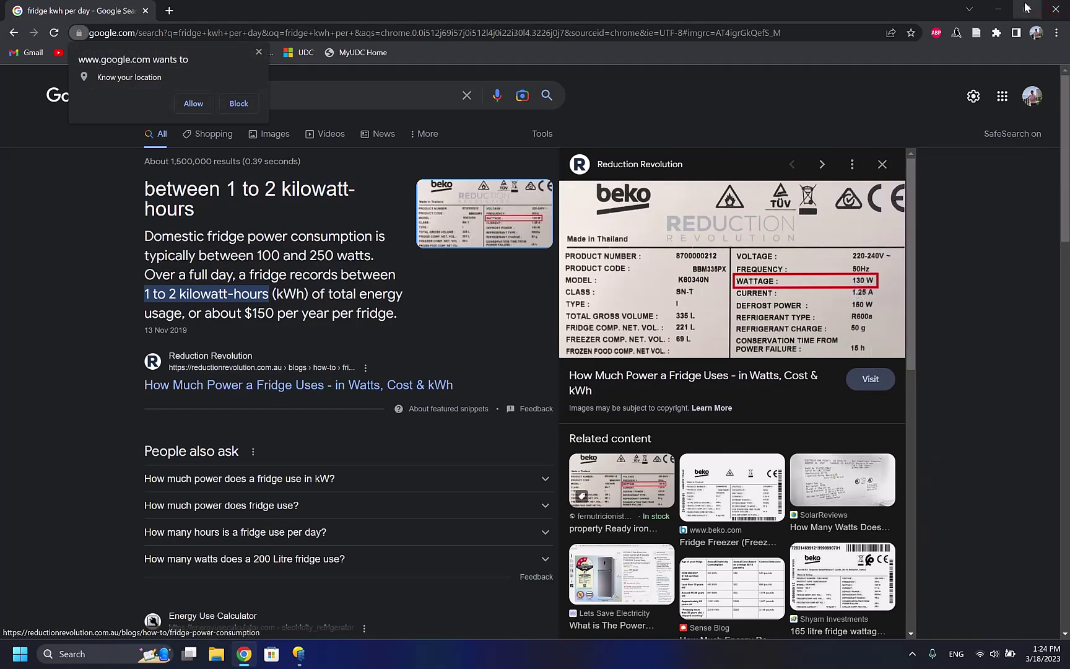
Return to PVsyst and set the fridge / deep-freeze consumption to 2.00 kWh/day
left_click(998, 9)
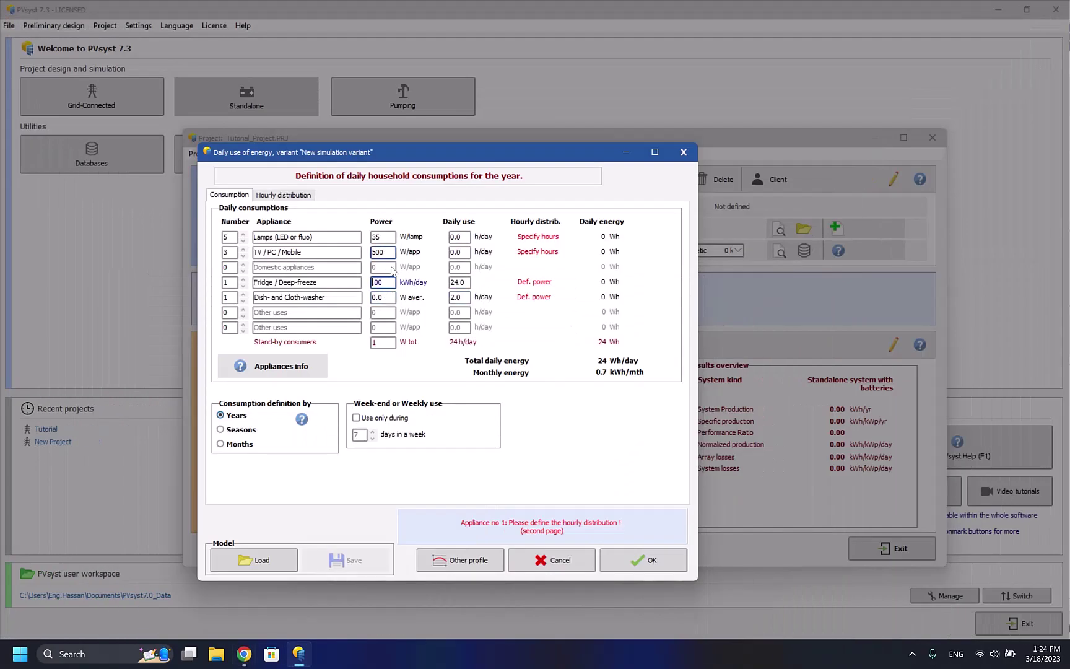
double_click(377, 282)
type("2.")
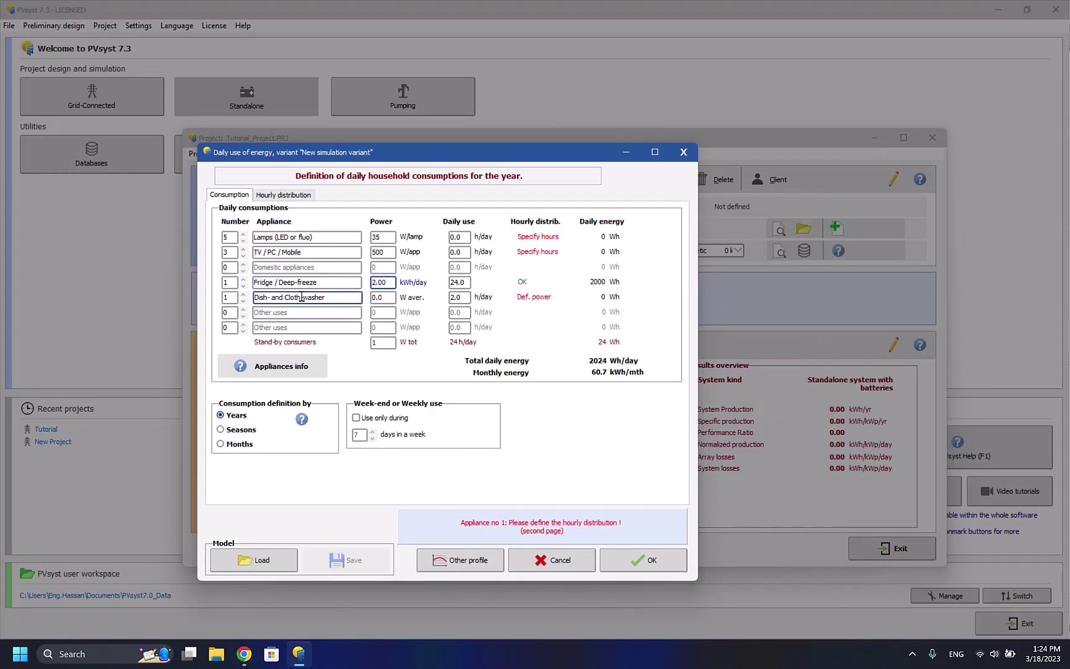
Search Google in Chrome for "dish washer kwh per day", examine the consumption figures, and return to the washer's power value in PVsyst
left_click(238, 651)
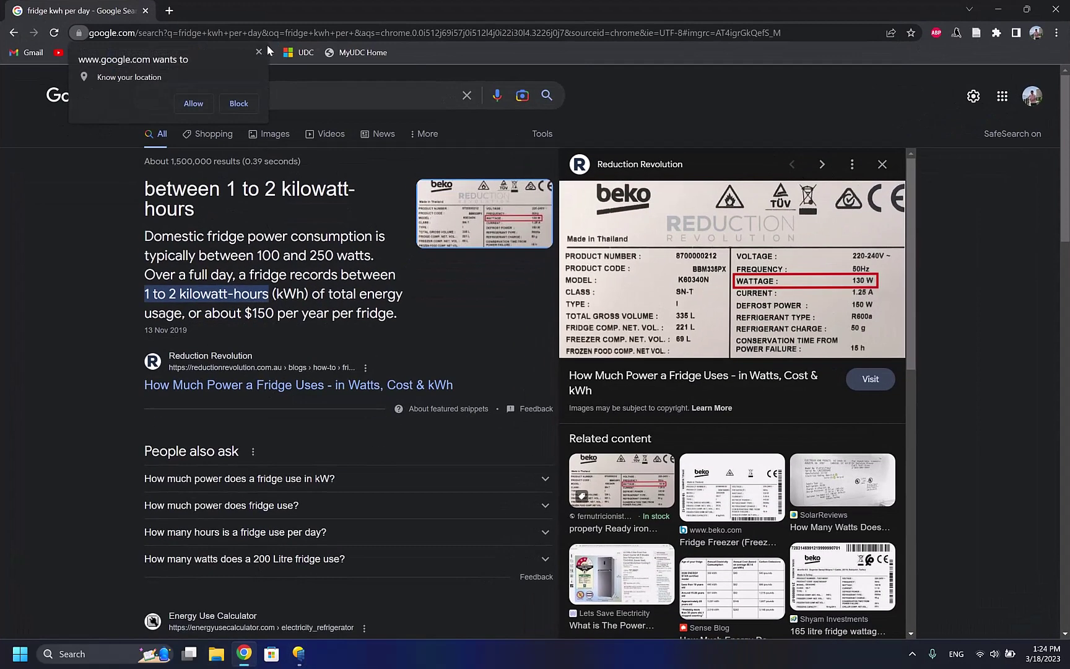
left_click(277, 35)
type("dish washer")
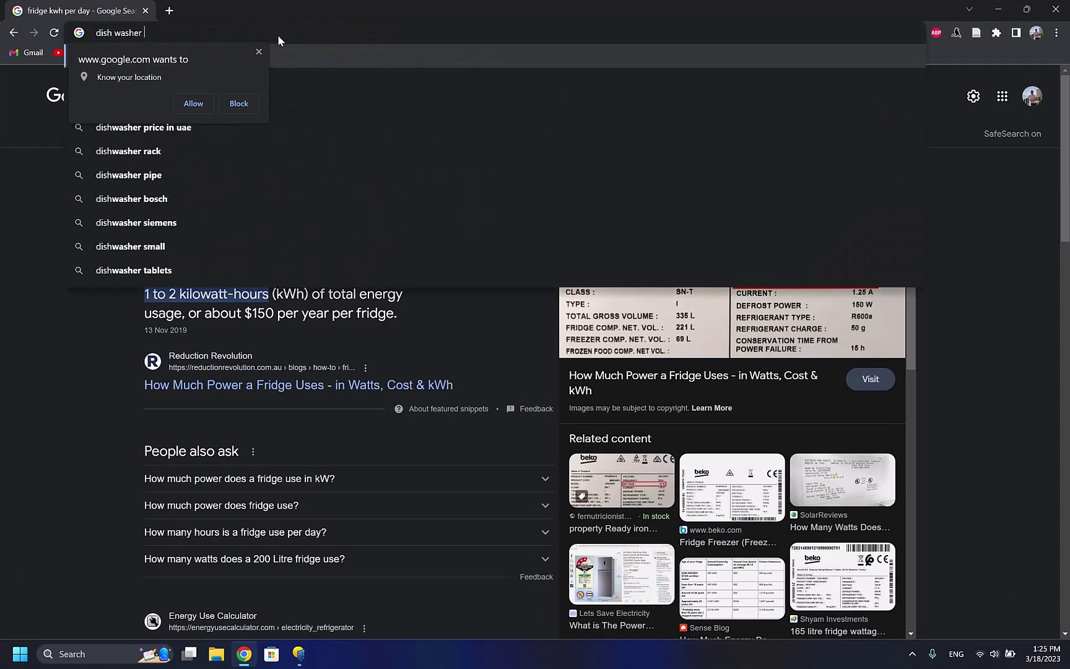
type(" kwh pe")
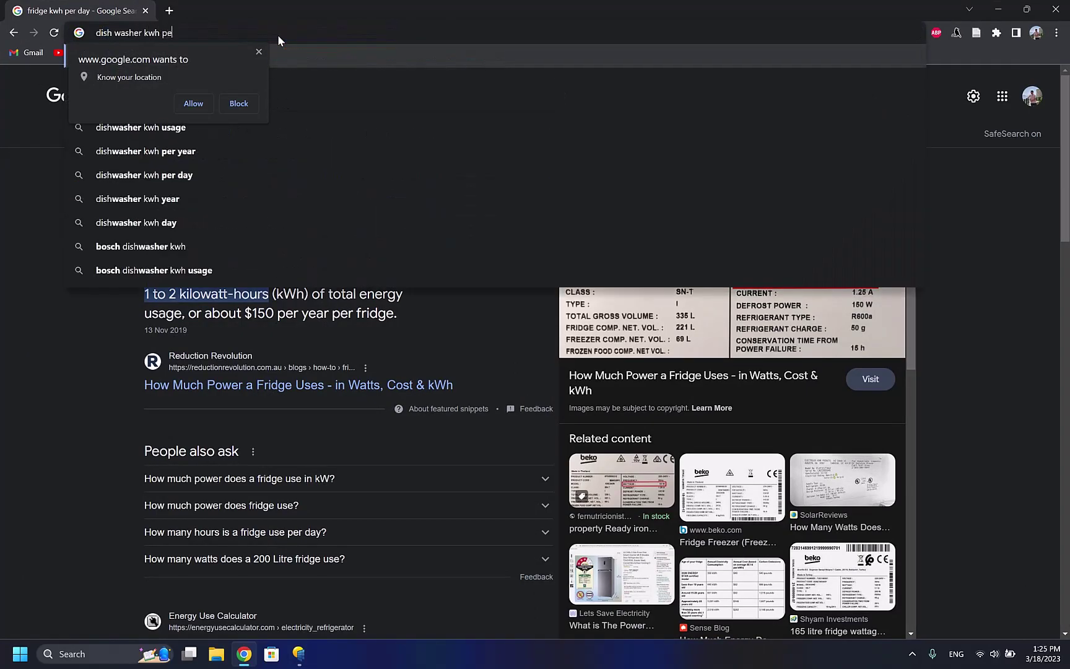
type("r day")
key("Return")
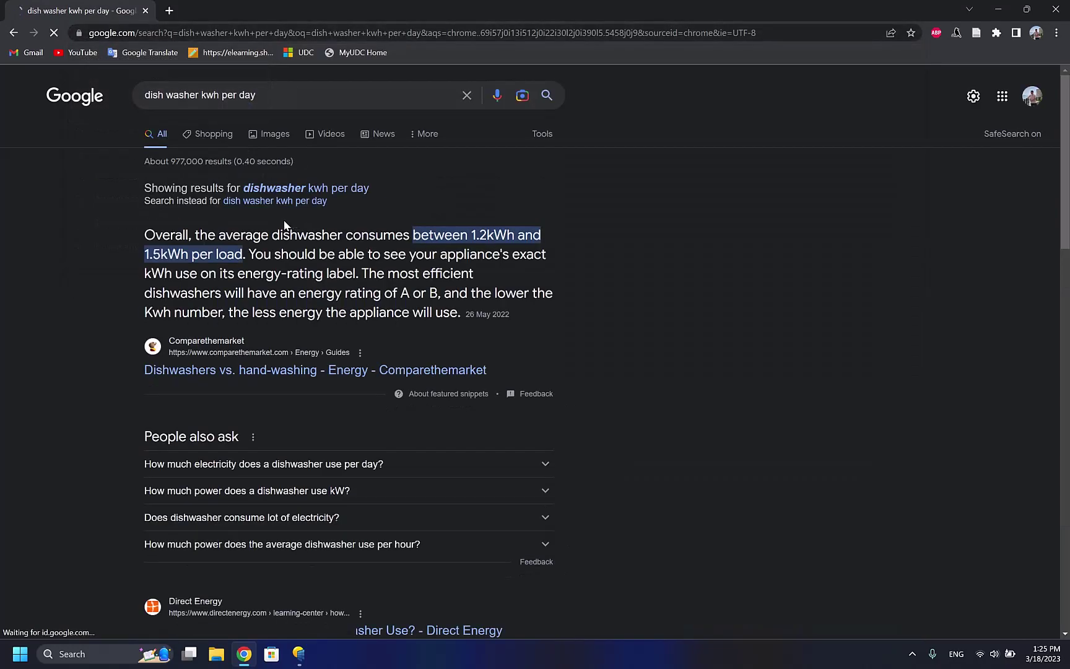
left_click_drag(471, 235, 487, 236)
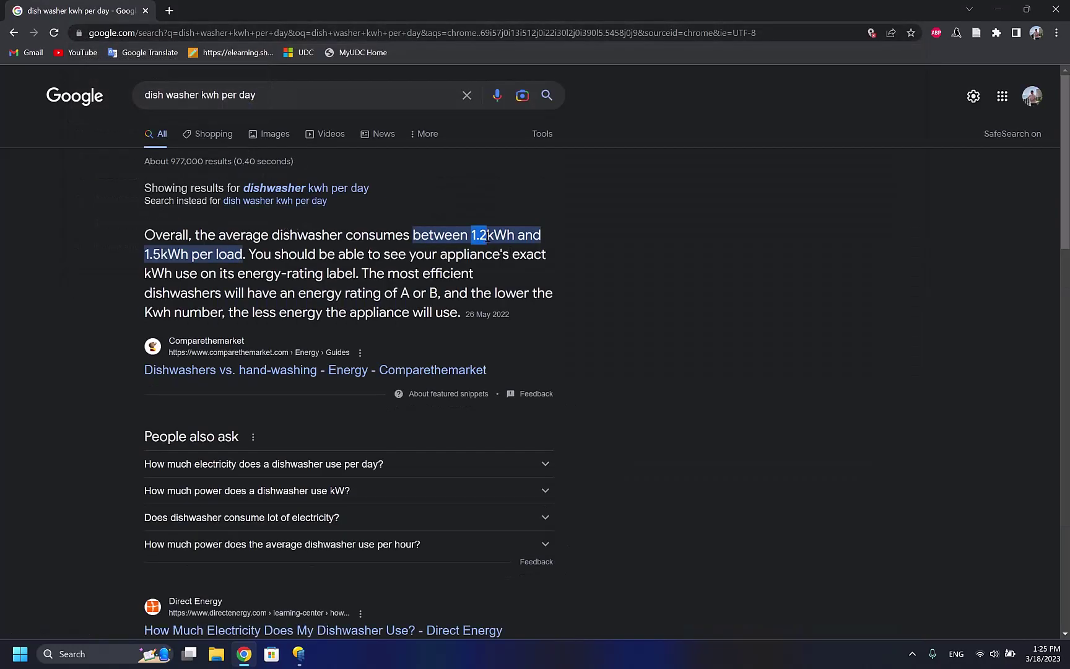
left_click(998, 9)
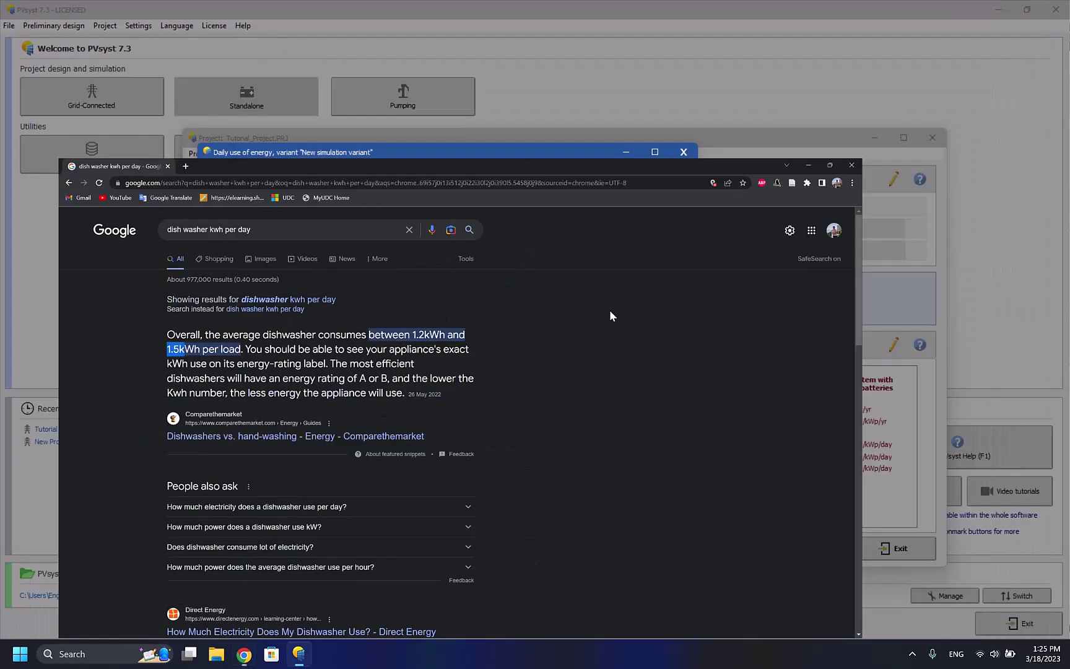
left_click_drag(392, 297, 370, 298)
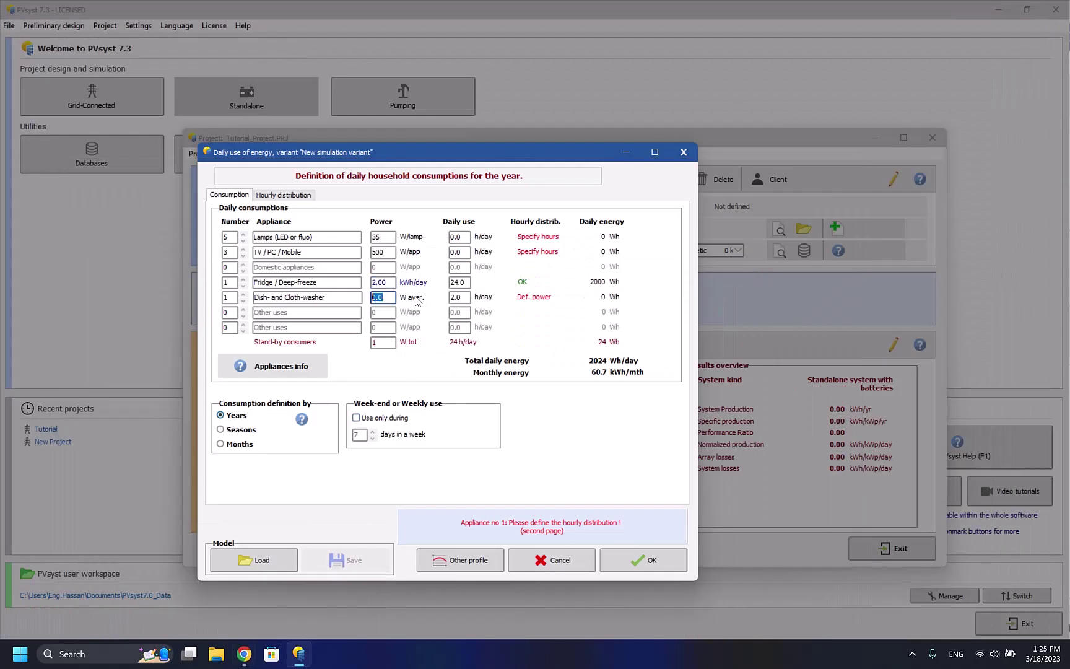
Switch back to Chrome, change the search to "dish washer watt", and examine the typical wattage range
left_click(244, 654)
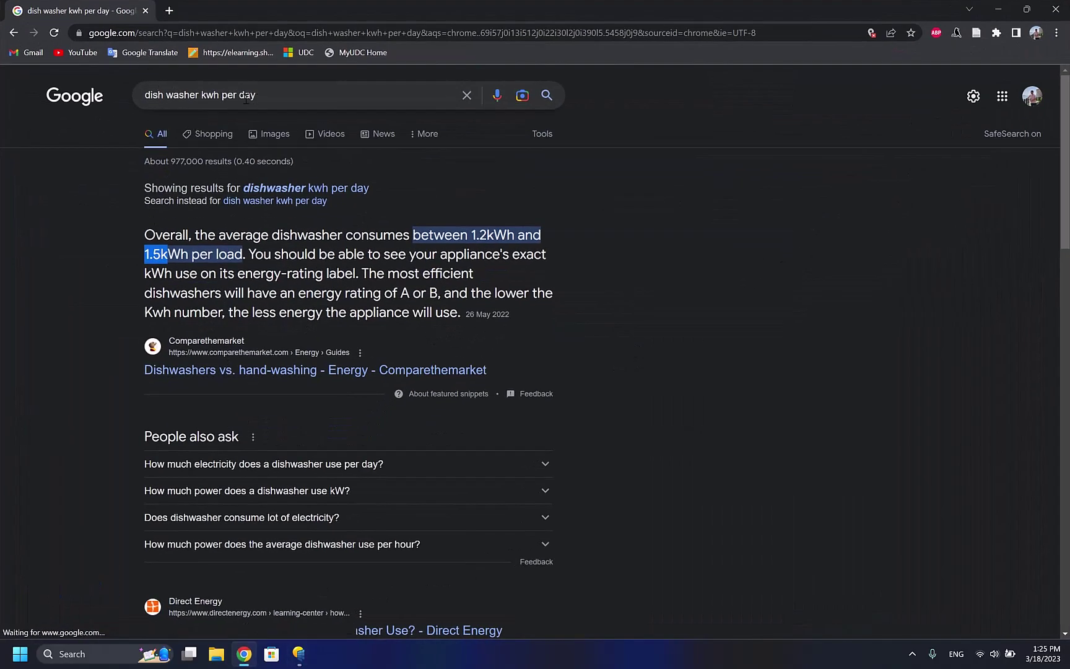
left_click(221, 94)
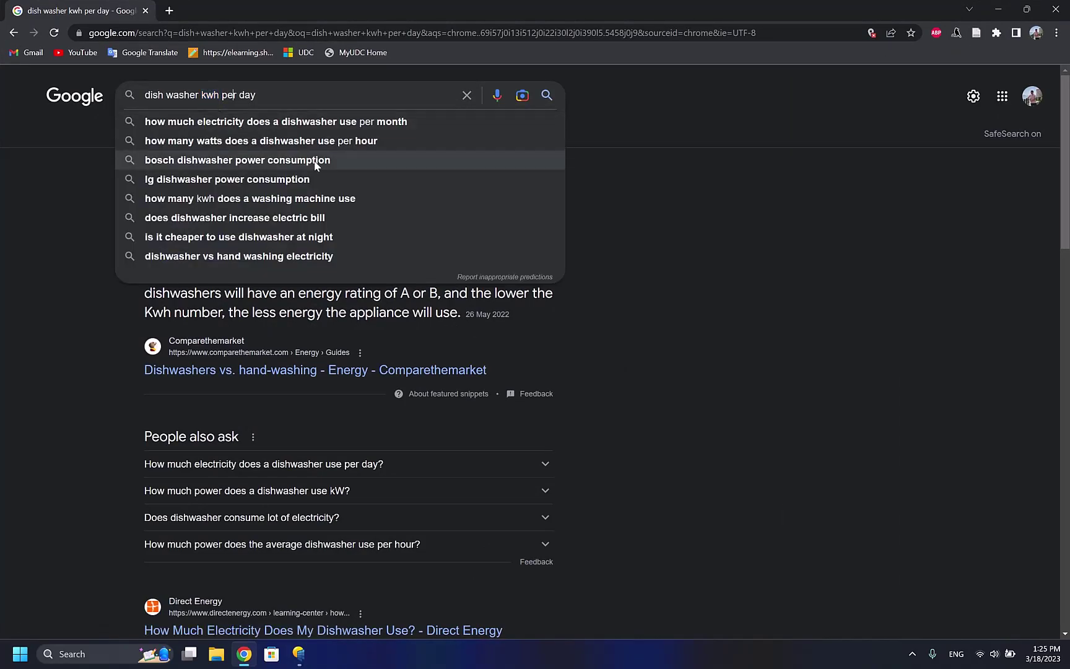
key("BackSpace")
key("BackSpace")
key("BackSpace")
key("BackSpace")
key("BackSpace")
key("BackSpace")
type("watt")
key("Return")
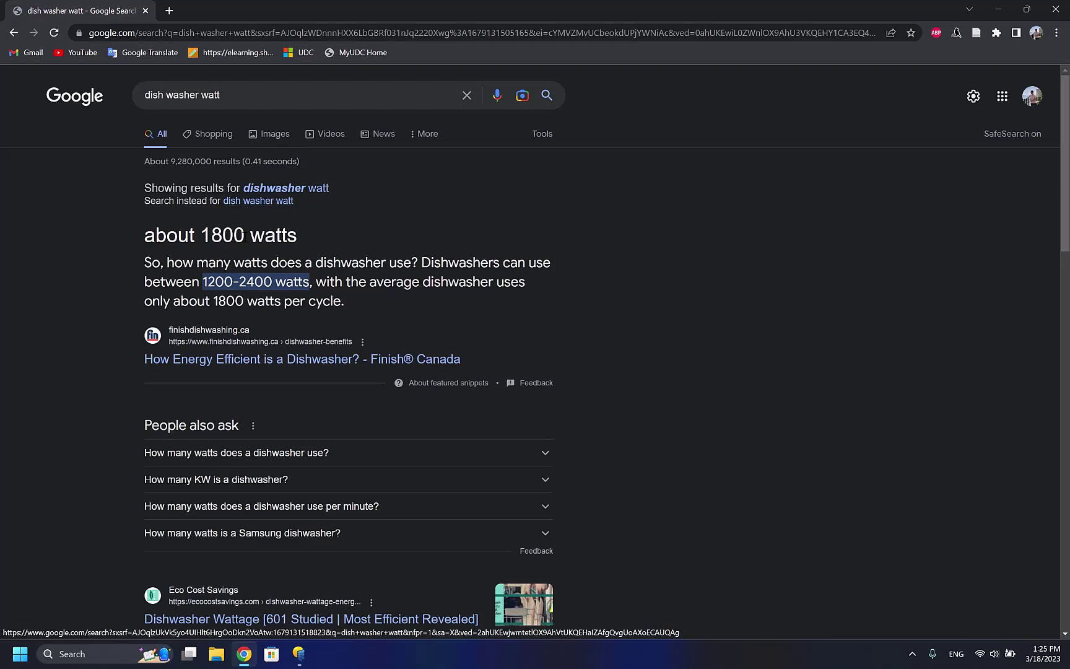
left_click_drag(245, 236, 203, 236)
left_click_drag(208, 282, 273, 281)
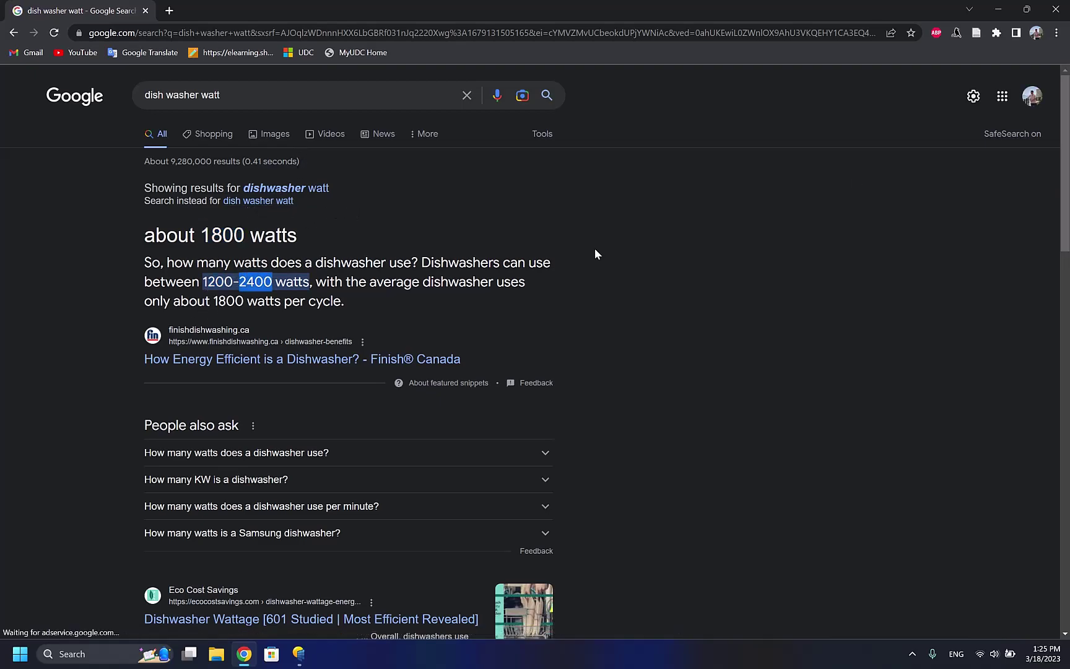
left_click(1026, 8)
left_click(907, 9)
Return to PVsyst and set the dish- and cloth-washer's average power to 2000 W
left_click(998, 9)
double_click(384, 299)
type("2000.0")
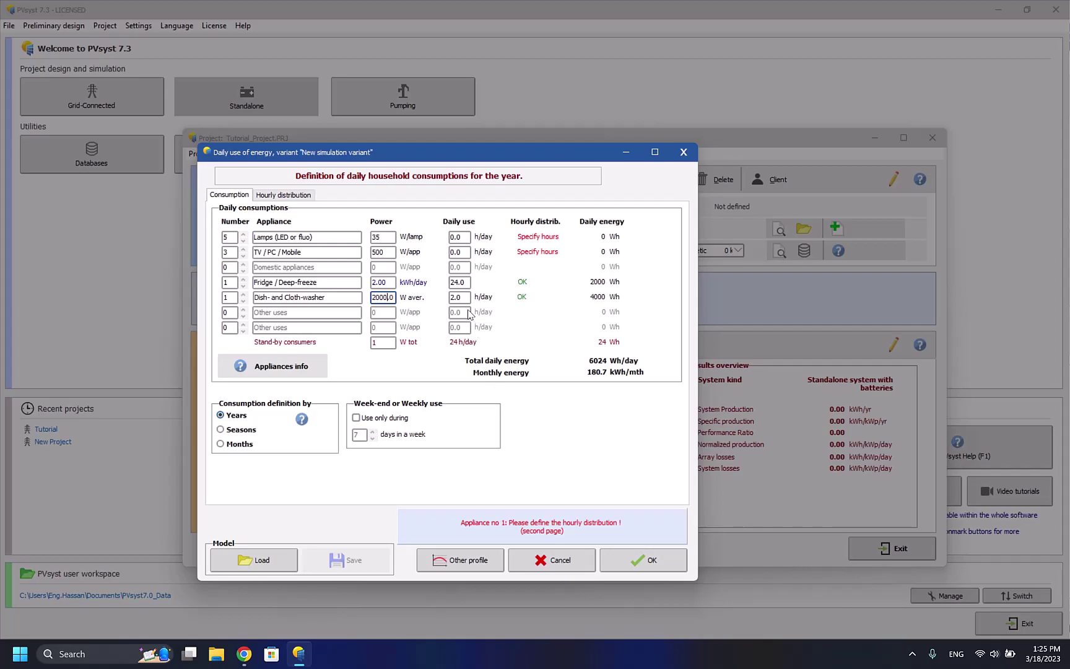
Set the daily use to 12 h/day for the lamps and 16 h/day for the TV/PC/mobile appliances
left_click(467, 237)
left_click(293, 241)
left_click_drag(456, 237, 450, 236)
key("Tab")
type("2")
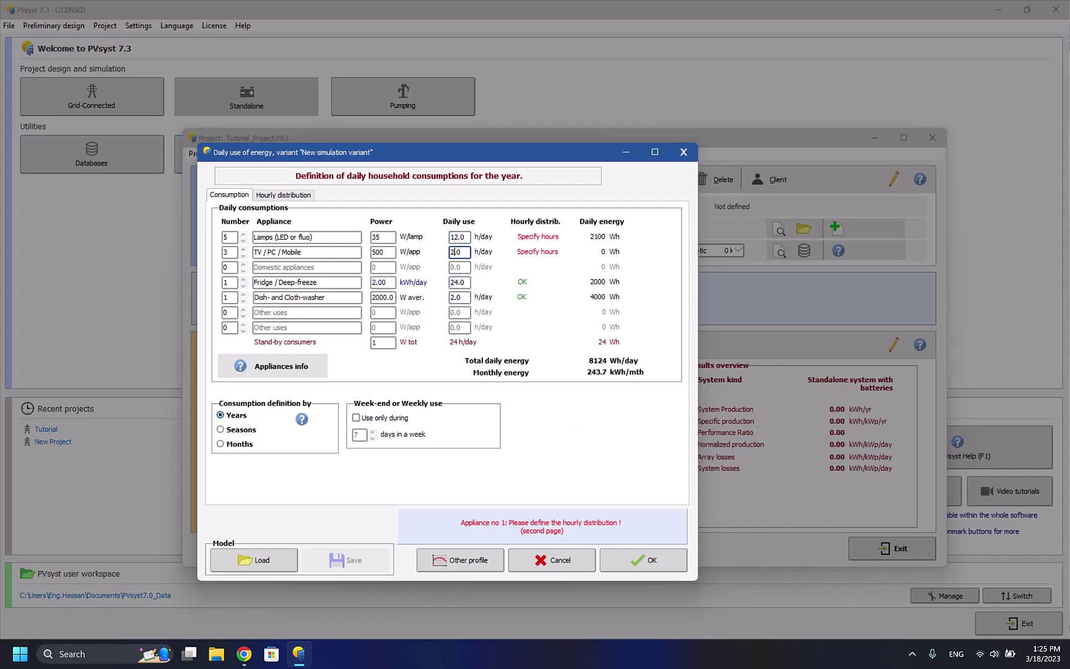
left_click(260, 248)
left_click(457, 252)
left_click_drag(461, 252, 445, 255)
type("16")
In the hourly distribution, clear the dish- and cloth-washer's hours before 18H and assign its 2 hours of use from 18H
left_click(288, 196)
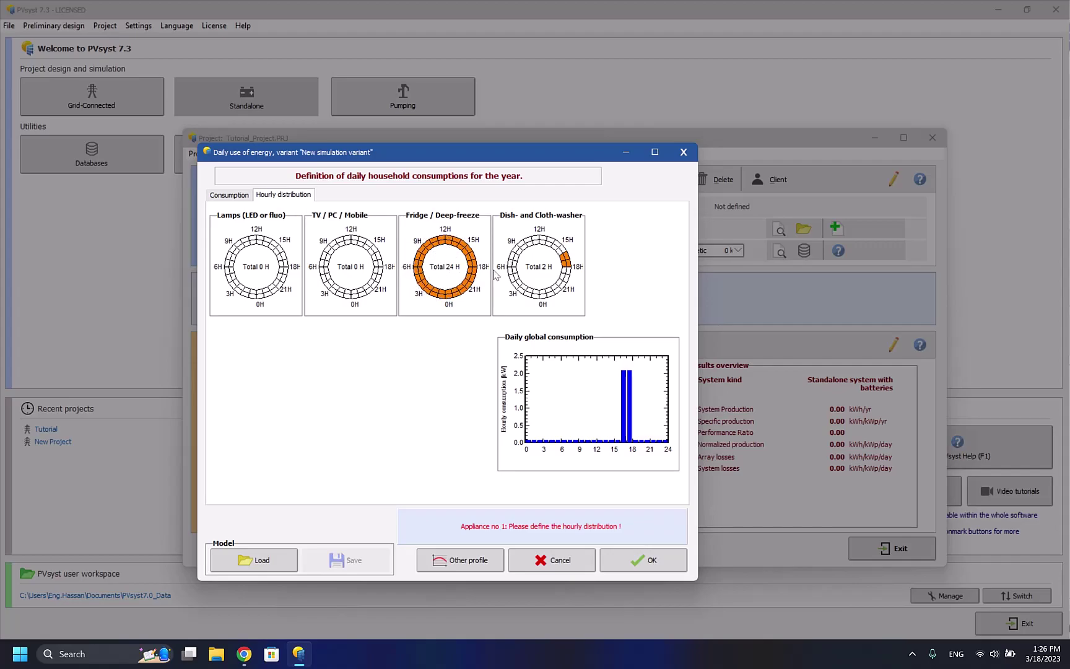
left_click(568, 267)
left_click(566, 256)
left_click(567, 263)
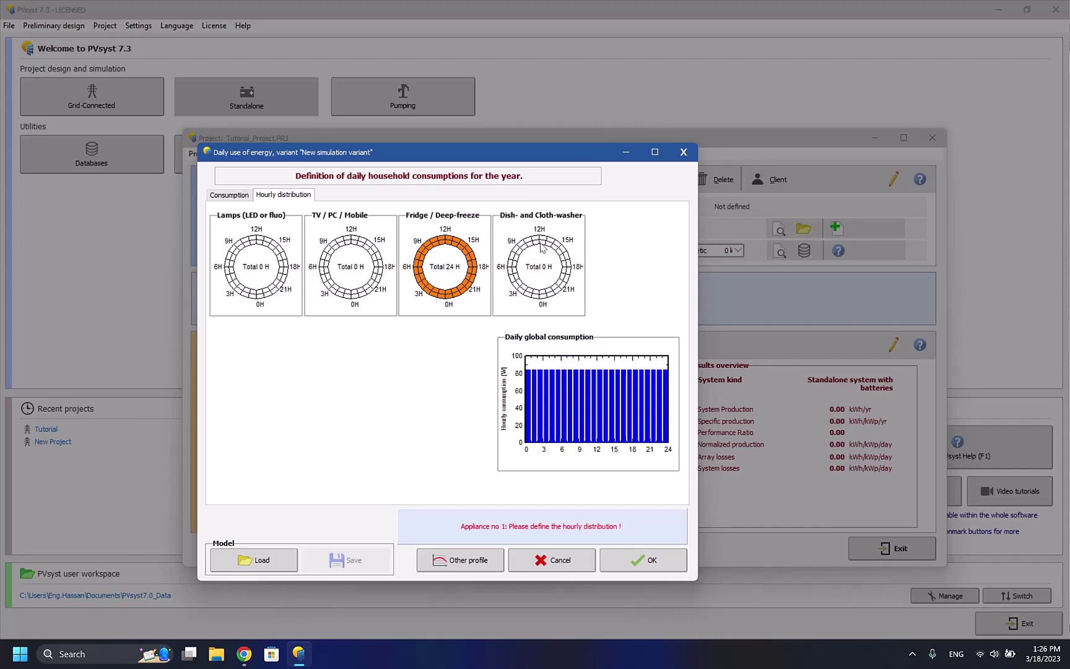
left_click(565, 270)
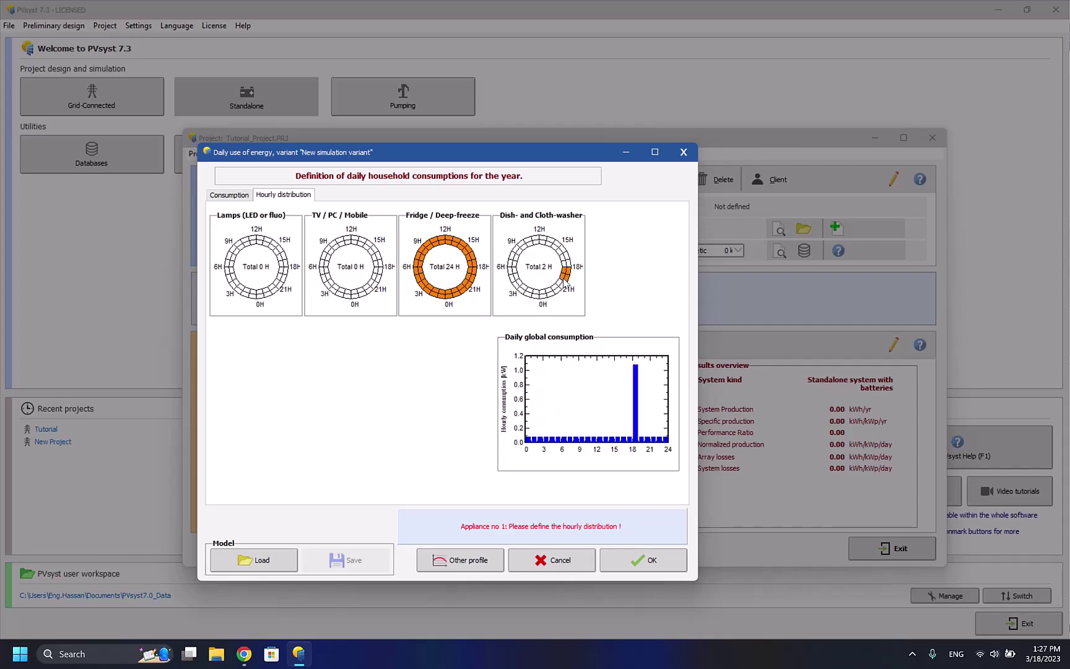
Assign the dish- and cloth-washer's second hour after 19H, and distribute the TV/PC/mobile's 16 hours over 15H to 24H and 2H to 9H
left_click(565, 277)
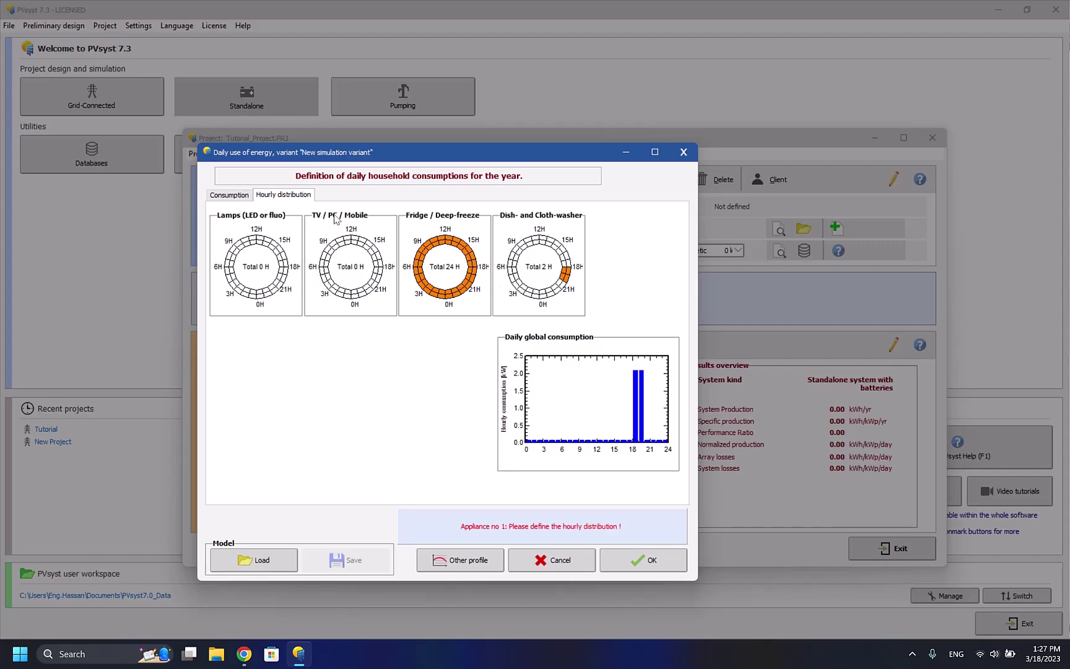
left_click(238, 195)
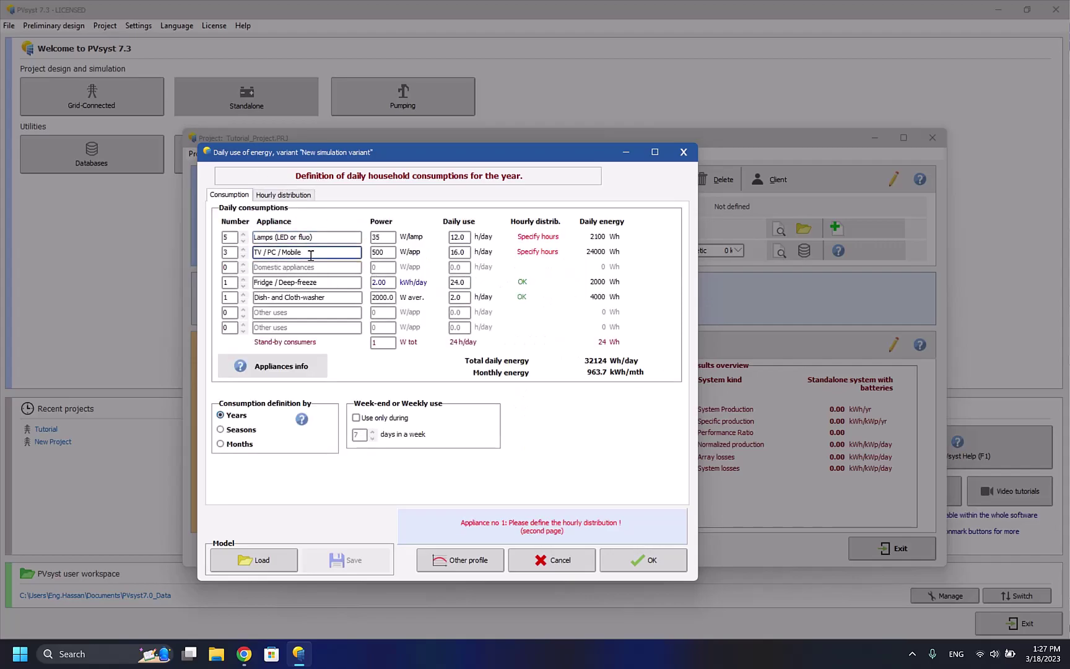
left_click(284, 195)
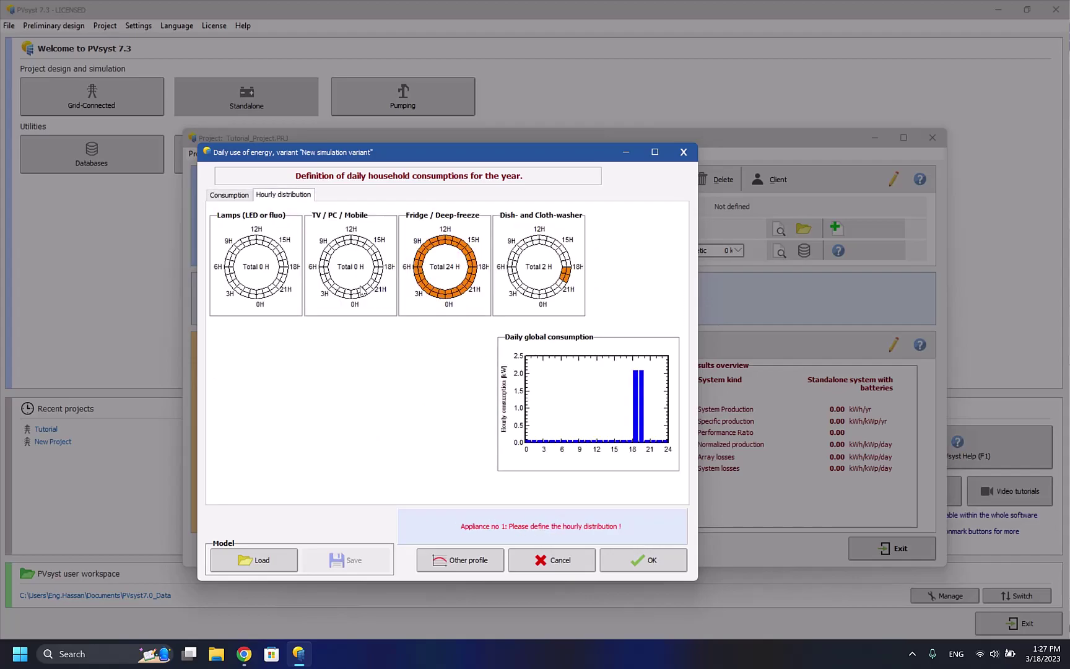
mouse_move(354, 296)
left_mouse_down()
mouse_move(373, 284)
mouse_move(376, 260)
mouse_move(377, 289)
mouse_move(356, 302)
left_mouse_up()
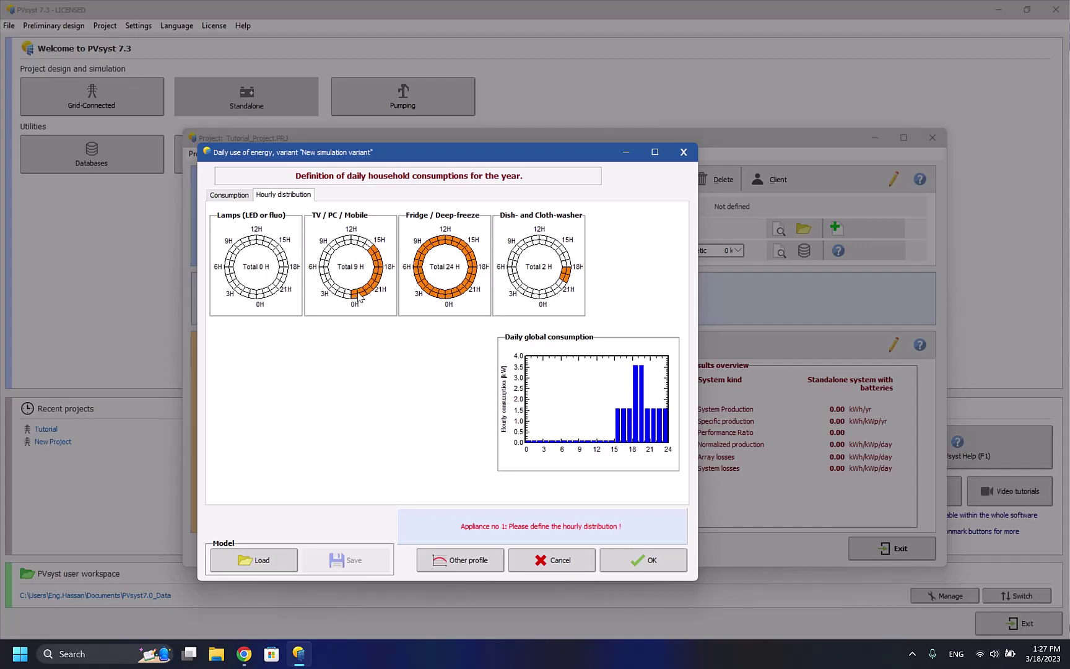
mouse_move(335, 247)
left_mouse_down()
mouse_move(324, 273)
mouse_move(342, 295)
left_mouse_up()
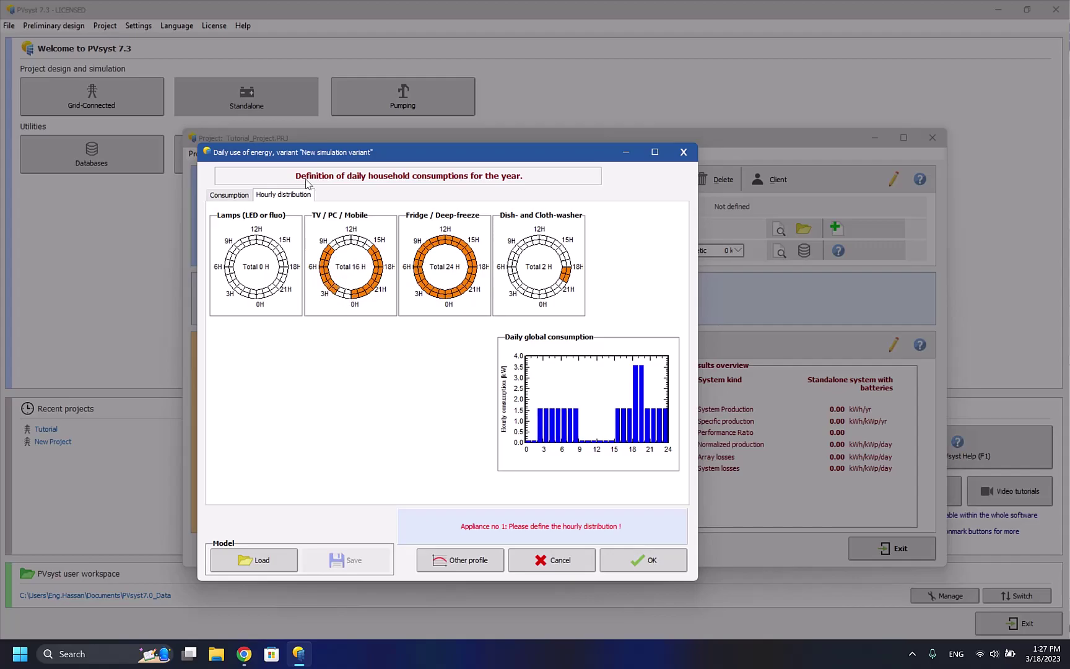
Add an hour from 0H to the TV/PC/mobile distribution and assign the lamps' 12 hours from 18H to 6H
left_click(230, 195)
left_click(260, 195)
left_click(346, 297)
left_click(229, 194)
left_click(295, 196)
left_click(229, 271)
mouse_move(229, 273)
left_mouse_down()
mouse_move(260, 300)
mouse_move(287, 276)
mouse_move(263, 297)
mouse_move(242, 294)
mouse_move(275, 296)
left_mouse_up()
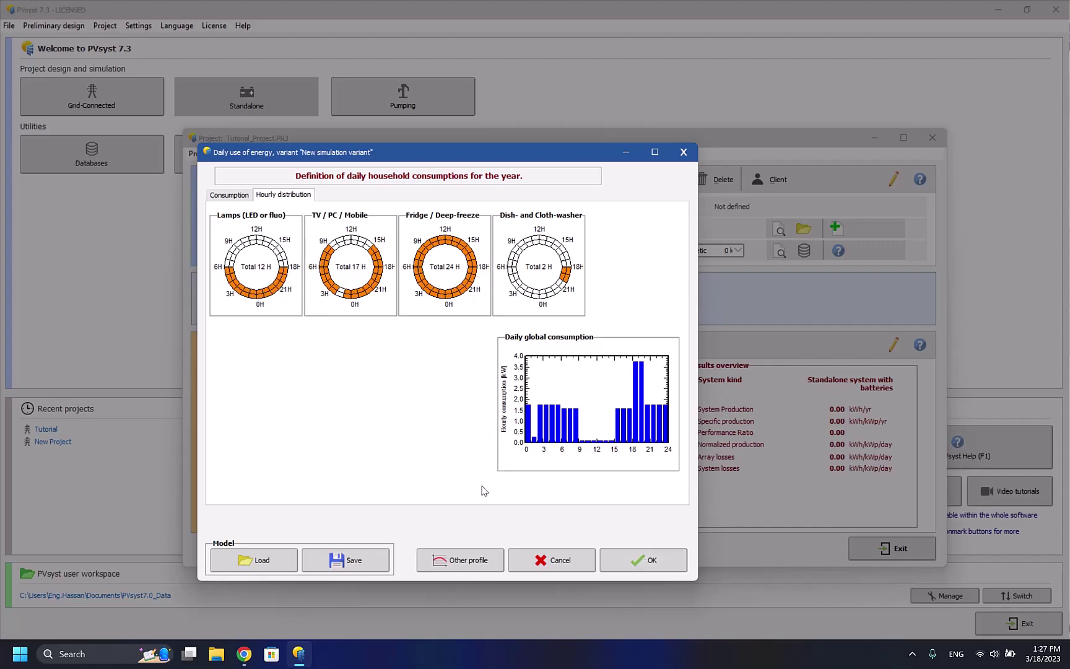
Remove the excess TV/PC/mobile hour starting at 2H and accept the daily energy use definition
left_click(335, 290)
left_click(336, 288)
left_click(645, 565)
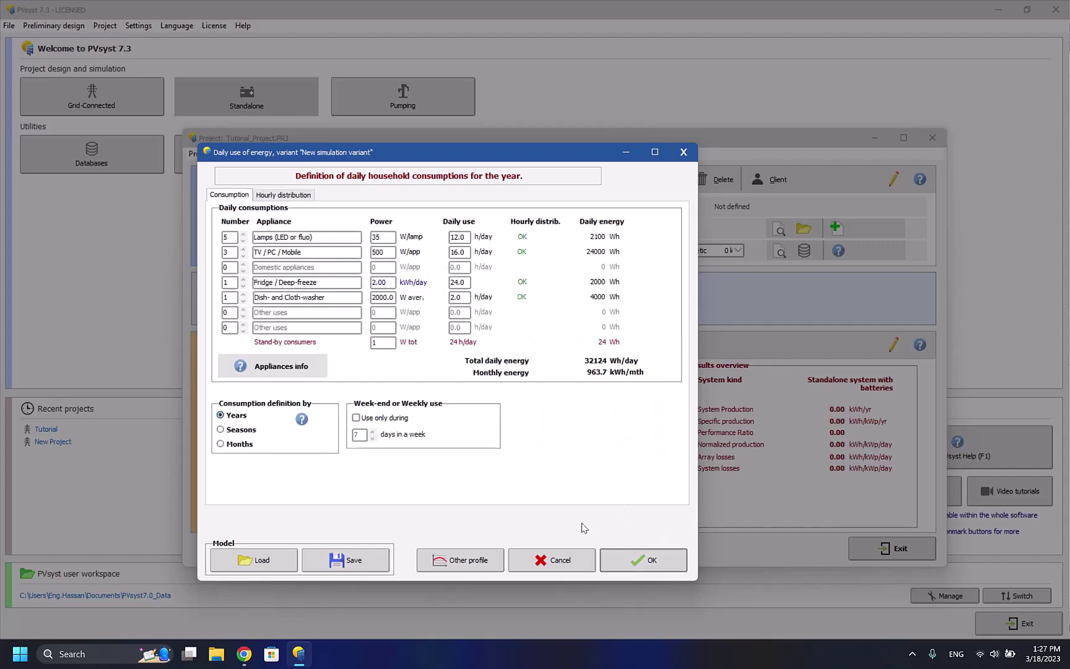
left_click(652, 563)
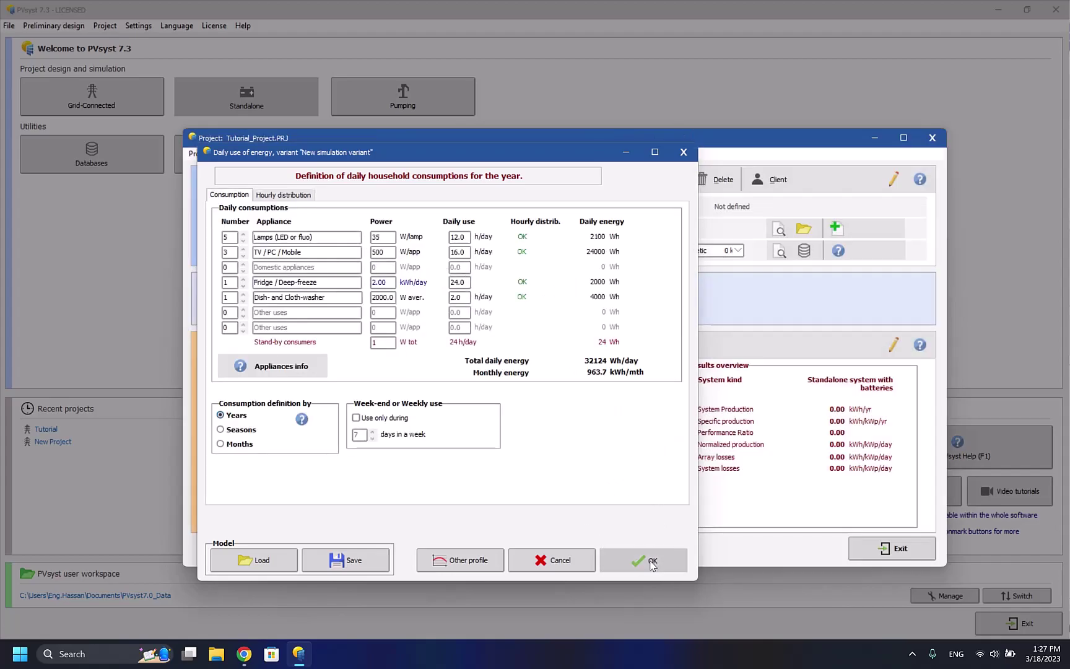
Reopen the user's needs, load the household template _Template_Household_10_kWh_day, check its hourly distribution, and accept the definition
left_click(287, 454)
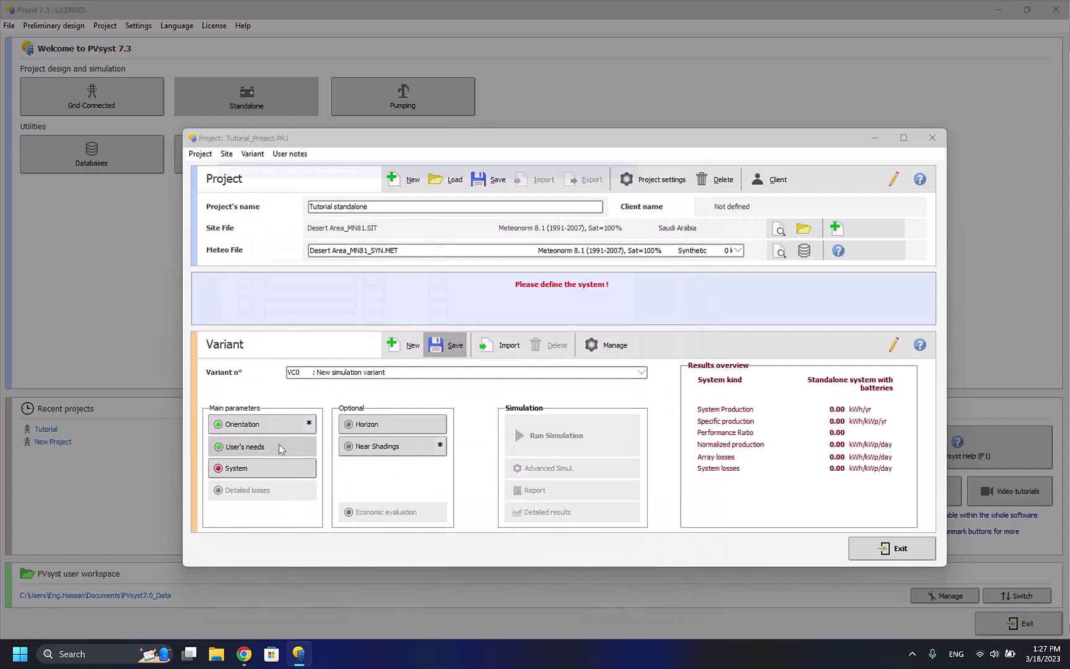
left_click(259, 559)
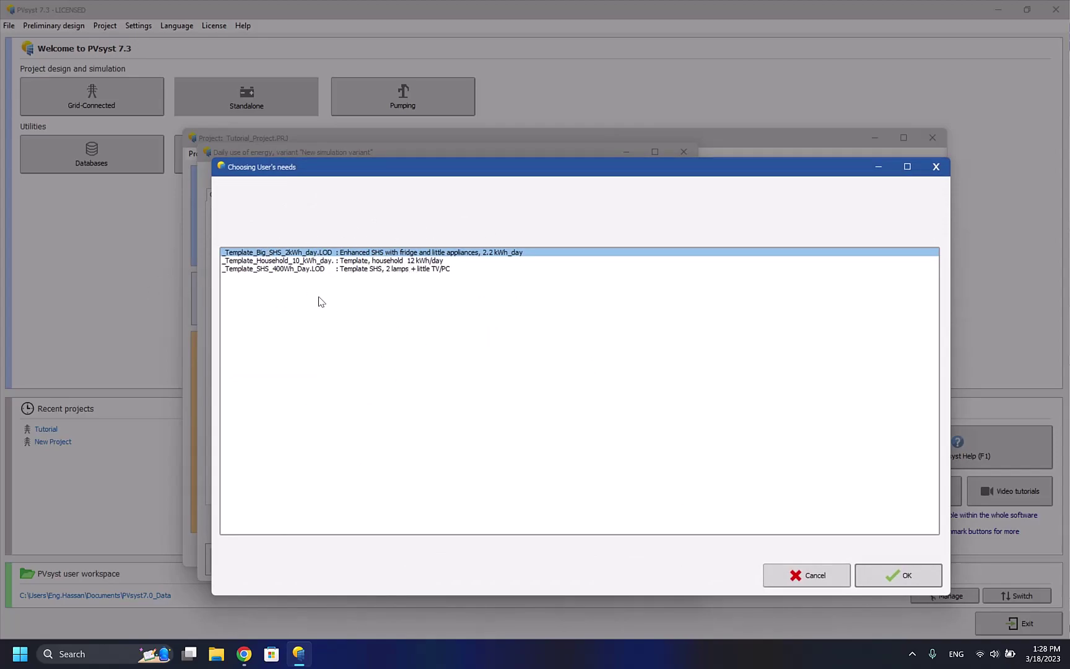
left_click(318, 260)
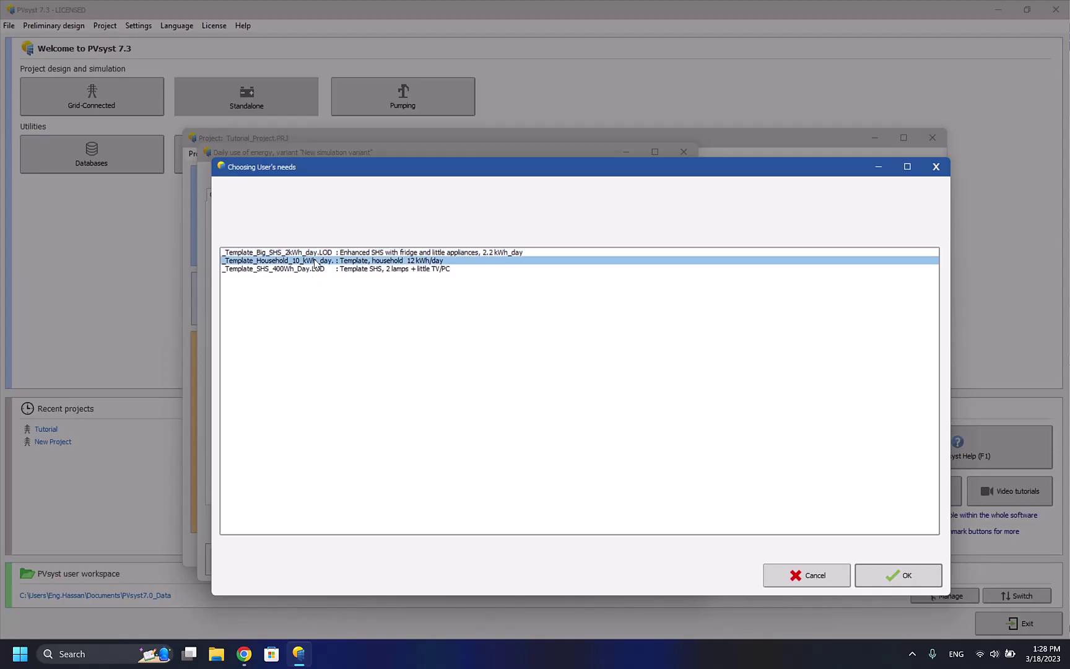
left_click(903, 571)
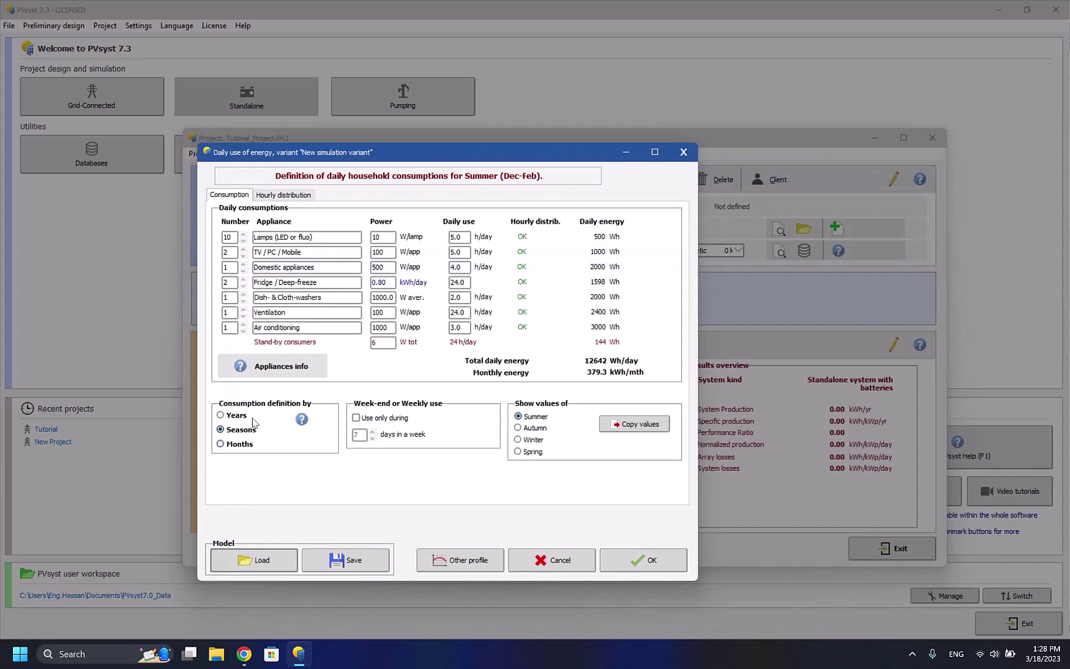
left_click(292, 197)
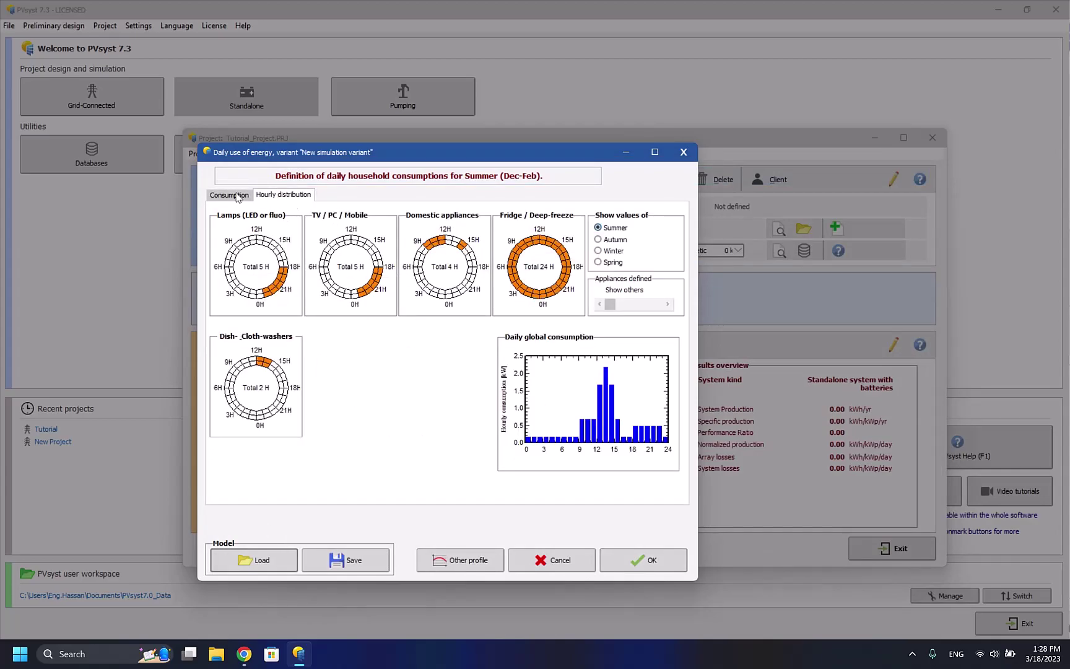
left_click(237, 197)
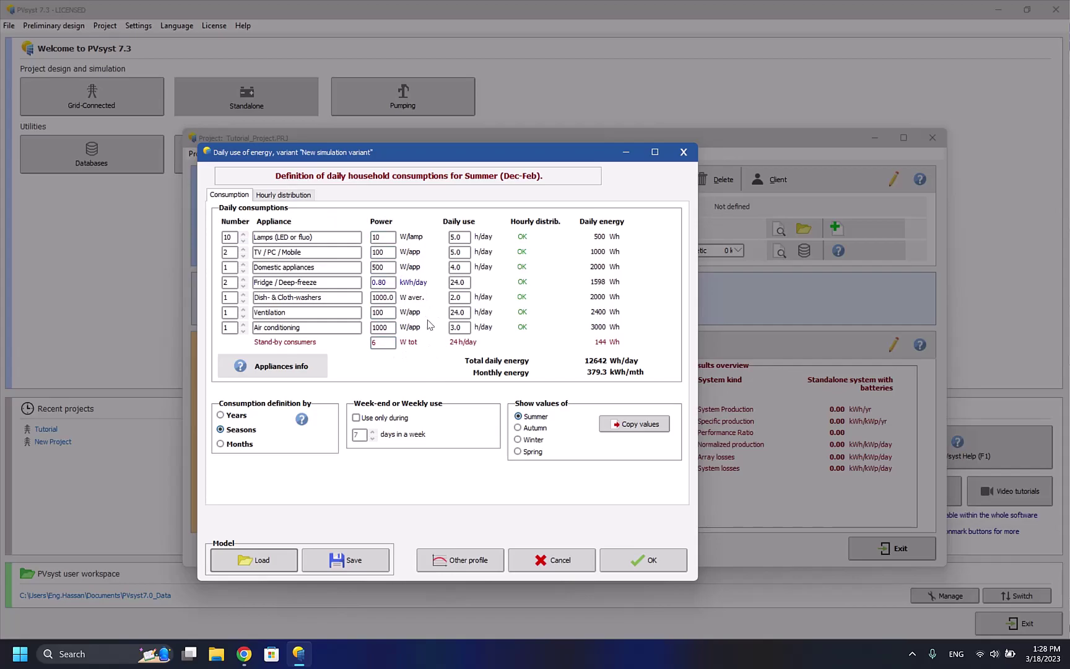
left_click(635, 559)
Open the system definition and look over its PV array, back-up generator and simplified sketch pages
left_click(263, 469)
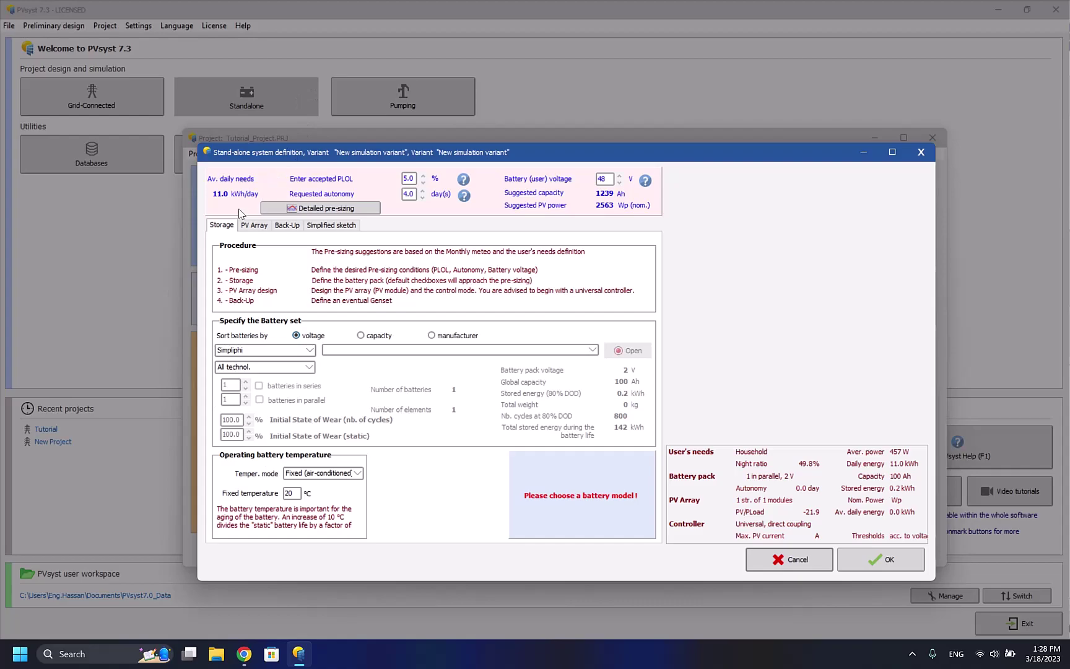
left_click(251, 226)
left_click(299, 227)
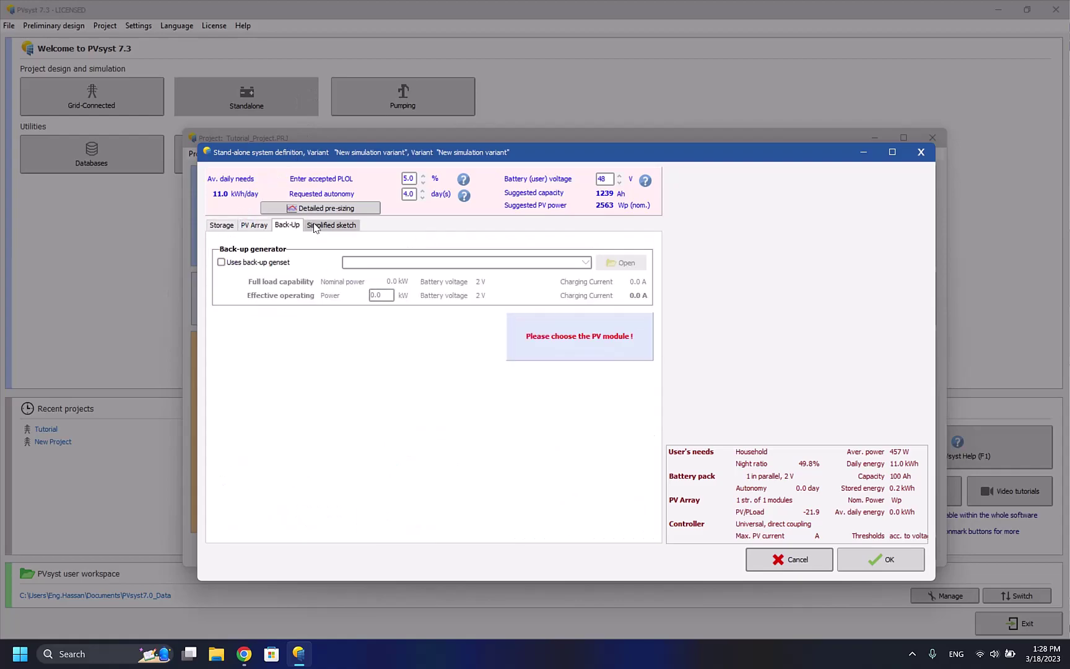
left_click(318, 227)
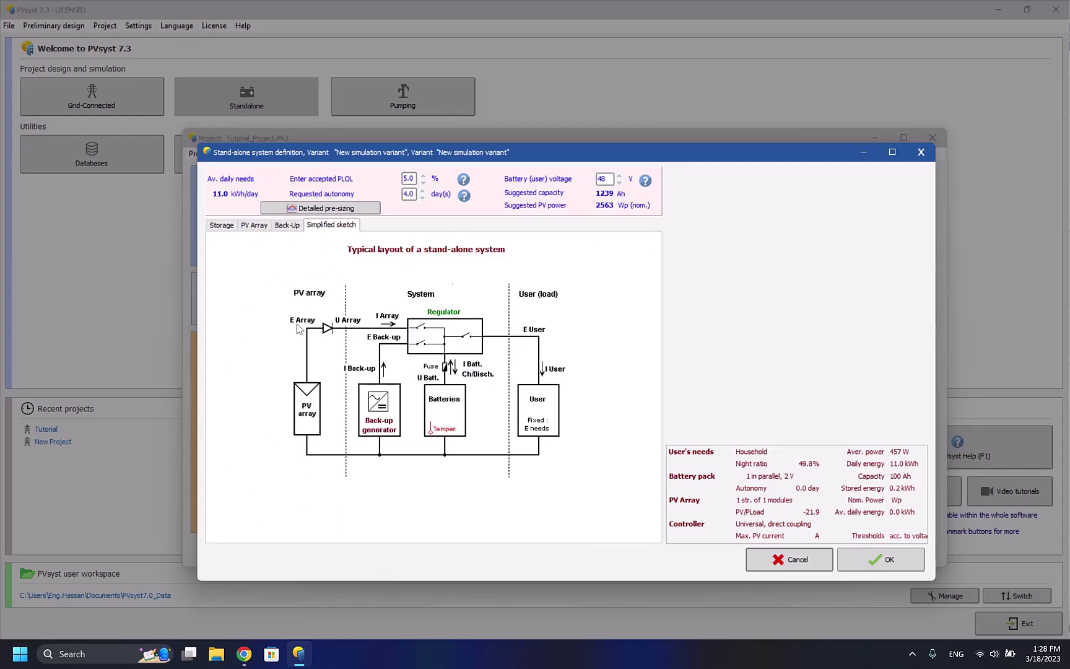
For the storage battery set, try Samsung SDI and Electrona as the manufacturer
left_click(221, 226)
left_click(300, 351)
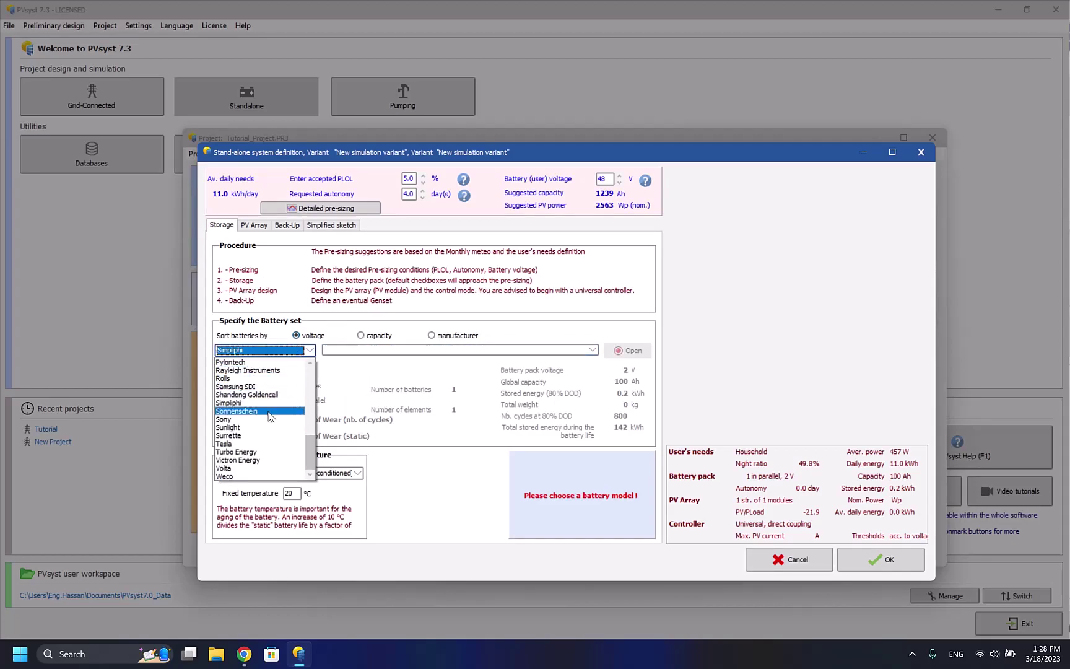
left_click(270, 391)
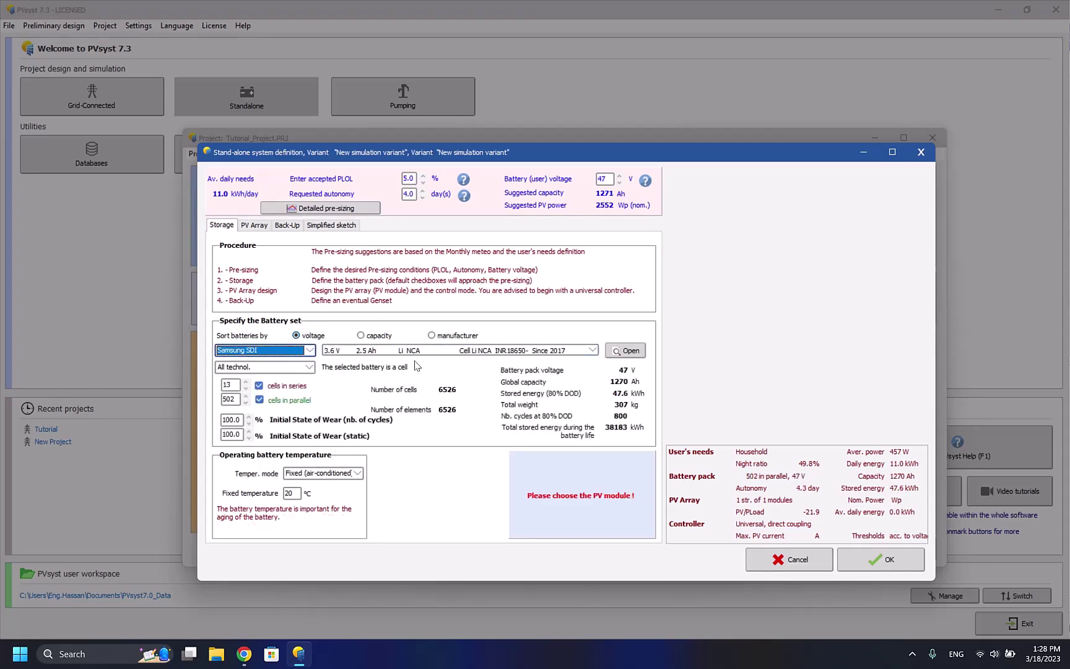
left_click(293, 351)
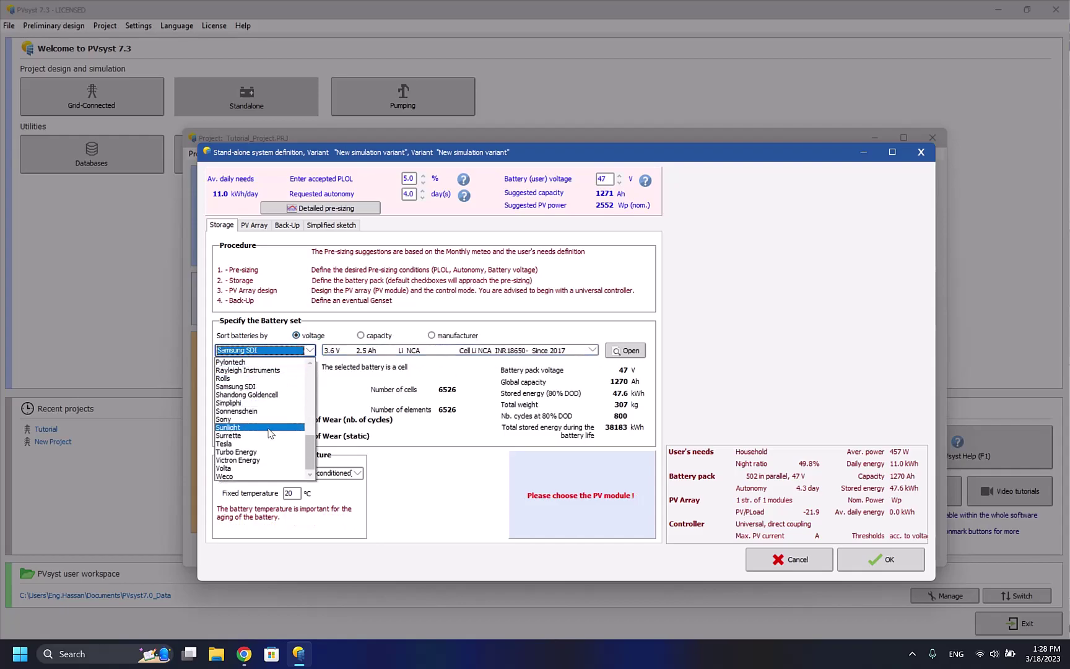
left_click_drag(308, 447, 310, 394)
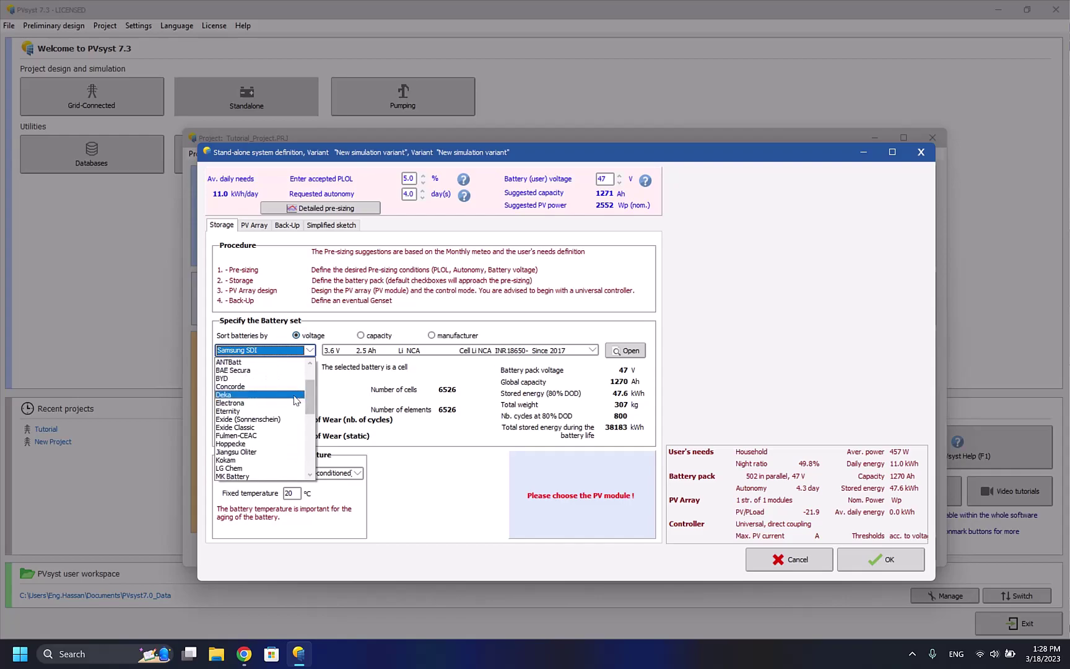
left_click(286, 403)
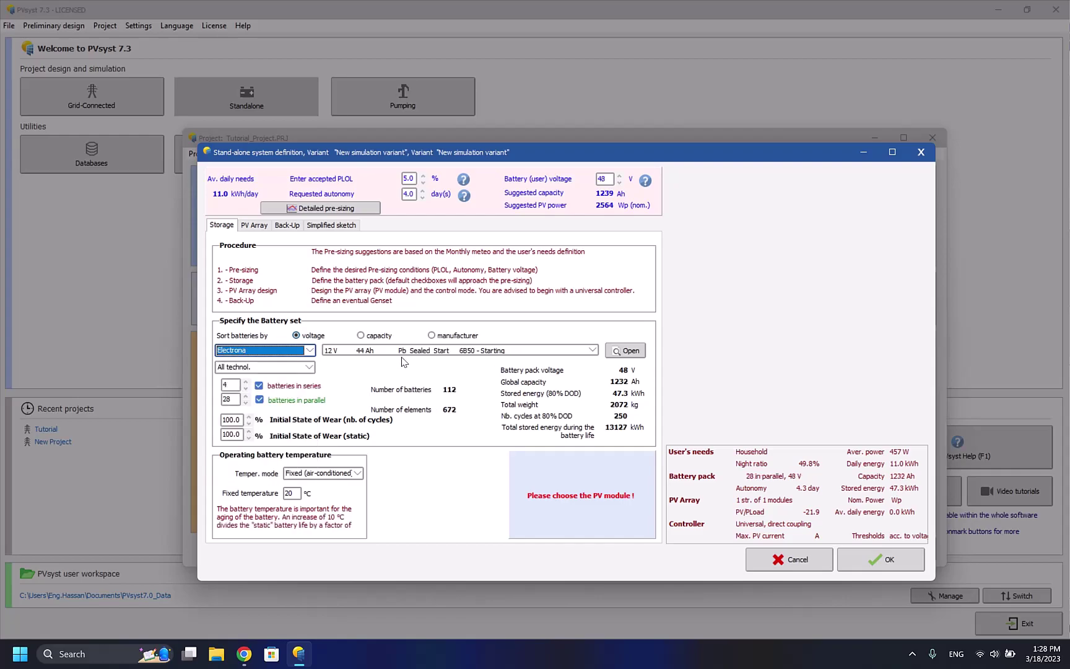
Switch the battery manufacturer to Generic, sort the batteries by capacity, and review the available models
left_click(293, 350)
scroll(269, 397, "up", 1)
scroll(260, 396, "up", 2)
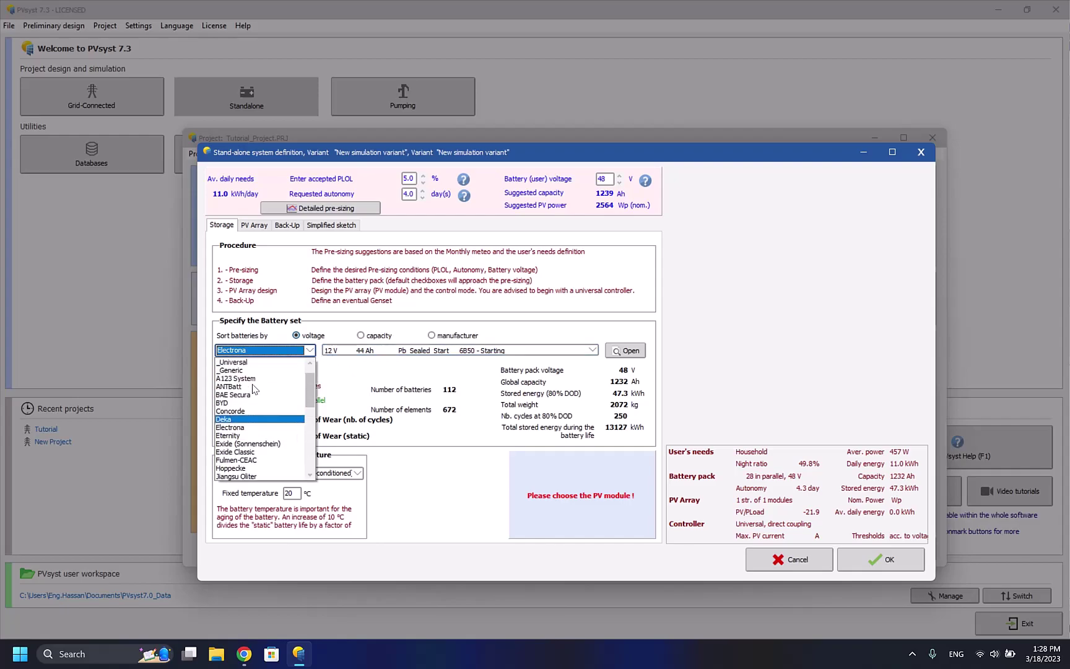
left_click(262, 366)
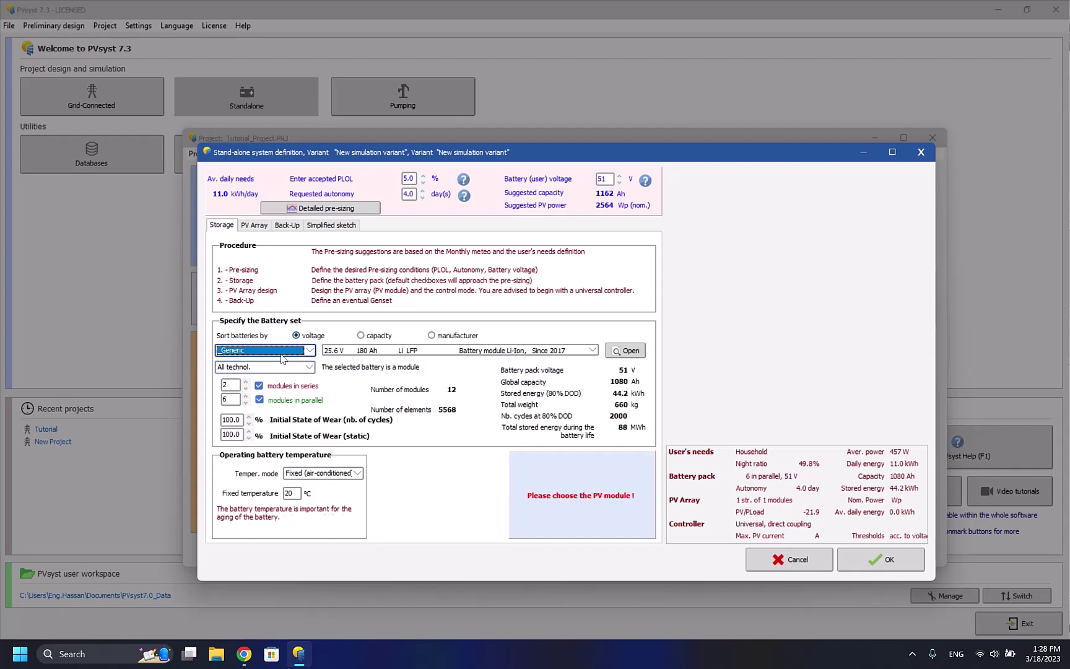
left_click(388, 351)
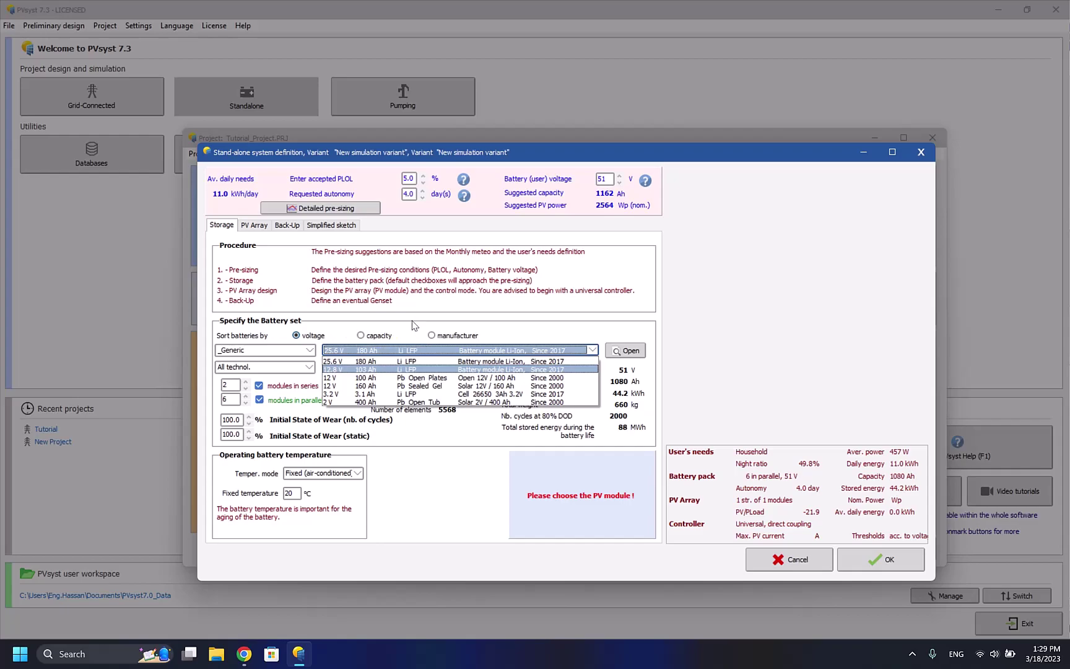
left_click(360, 336)
left_click(360, 336)
left_click(371, 352)
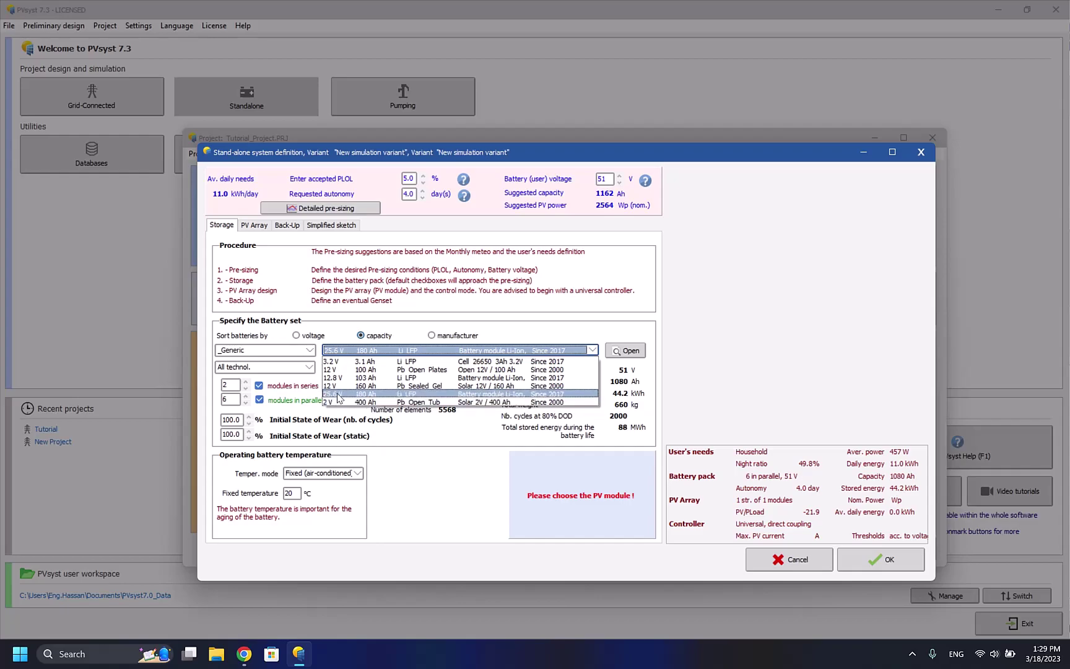
List batteries from all manufacturers and select the Hoppecke Sun power VL OPzS model rated 6 V, 302 Ah
left_click(297, 351)
left_click(308, 350)
scroll(297, 377, "up", 1)
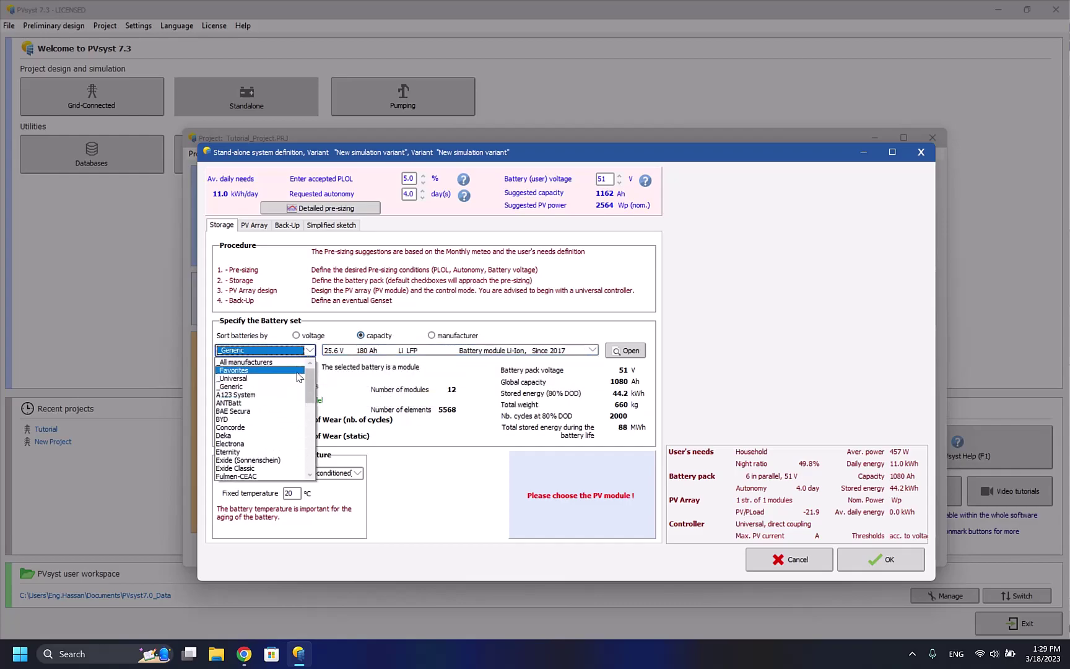
left_click(248, 362)
left_click(461, 350)
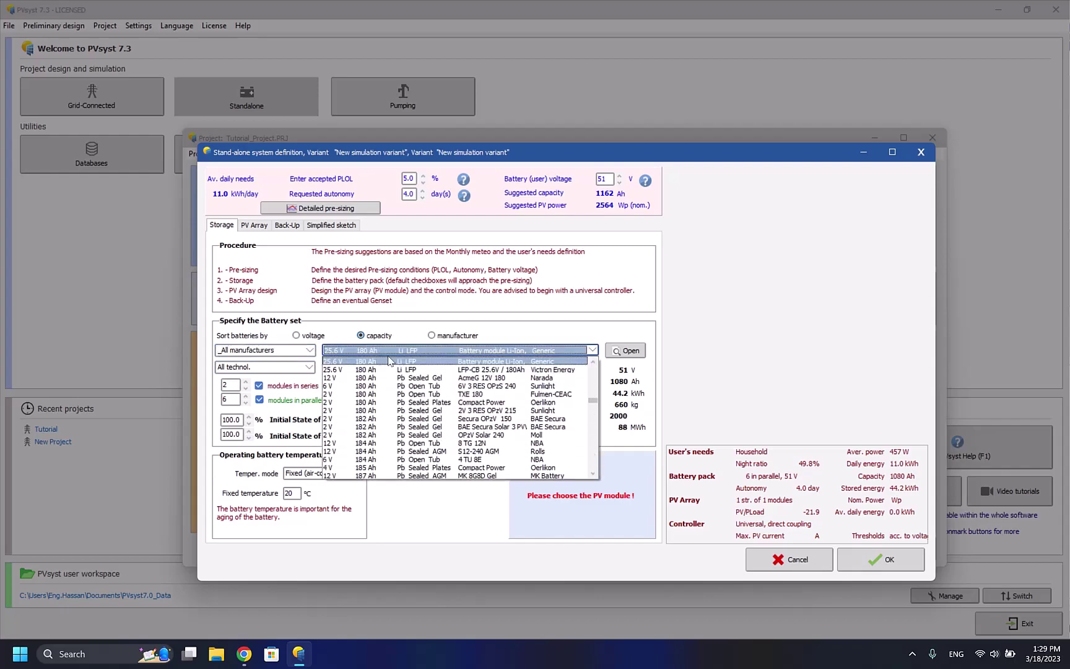
mouse_move(592, 401)
left_mouse_down()
mouse_move(593, 374)
mouse_move(595, 448)
mouse_move(595, 409)
mouse_move(598, 433)
mouse_move(597, 424)
left_mouse_up()
scroll(371, 413, "up", 3)
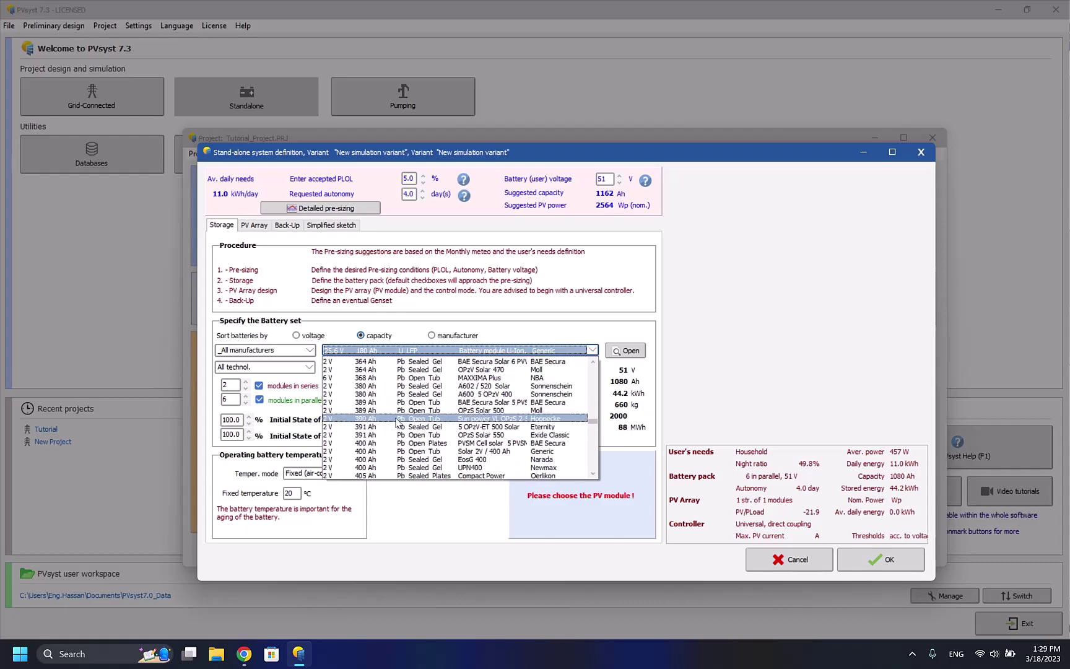
scroll(399, 415, "up", 5)
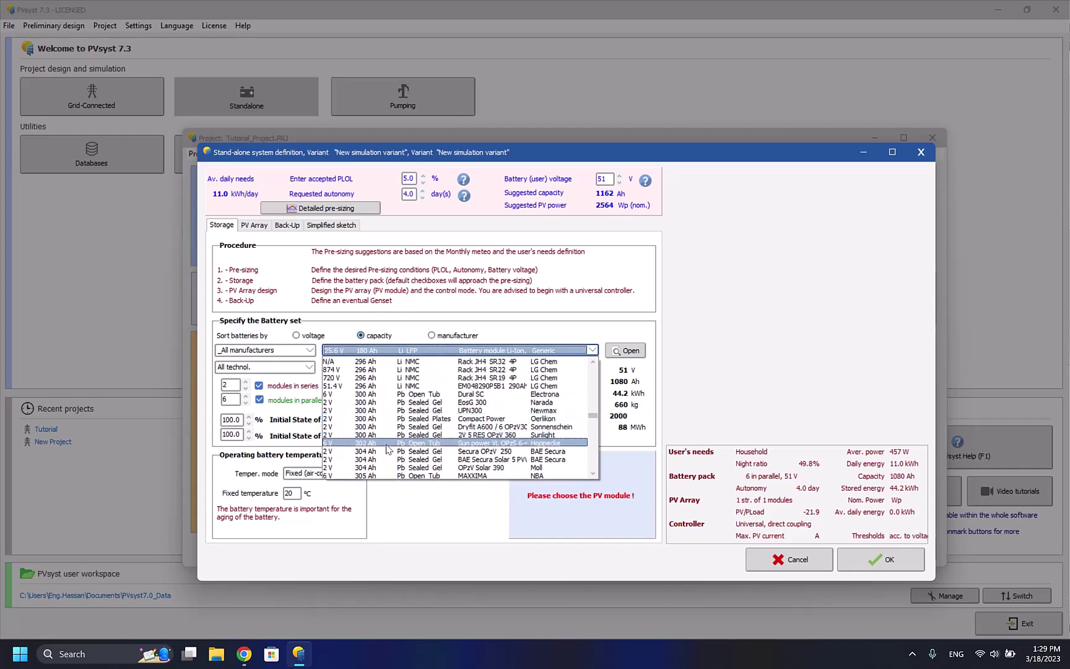
left_click(387, 443)
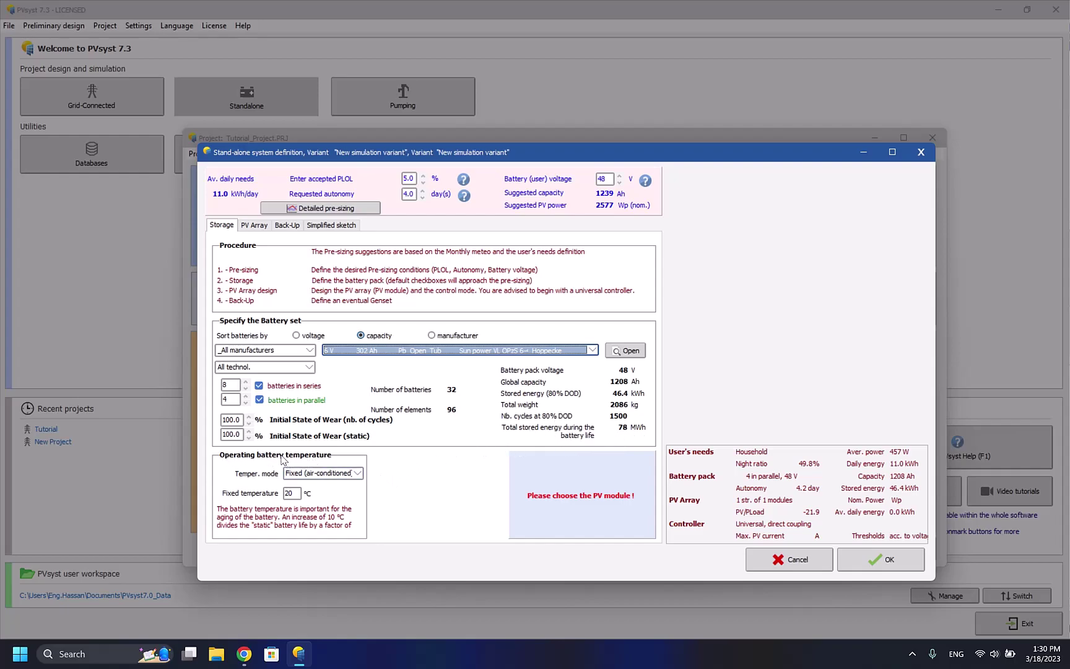
Keep the battery temperature mode on Fixed (air-conditioned) and set the fixed temperature to 30 °C
left_click(357, 473)
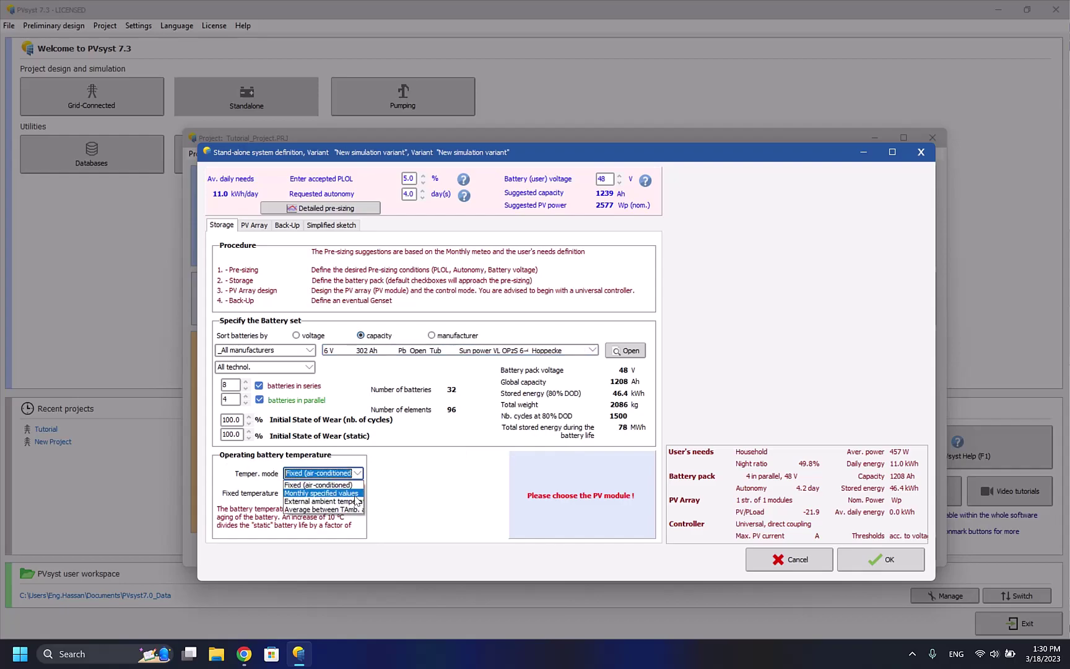
left_click(319, 484)
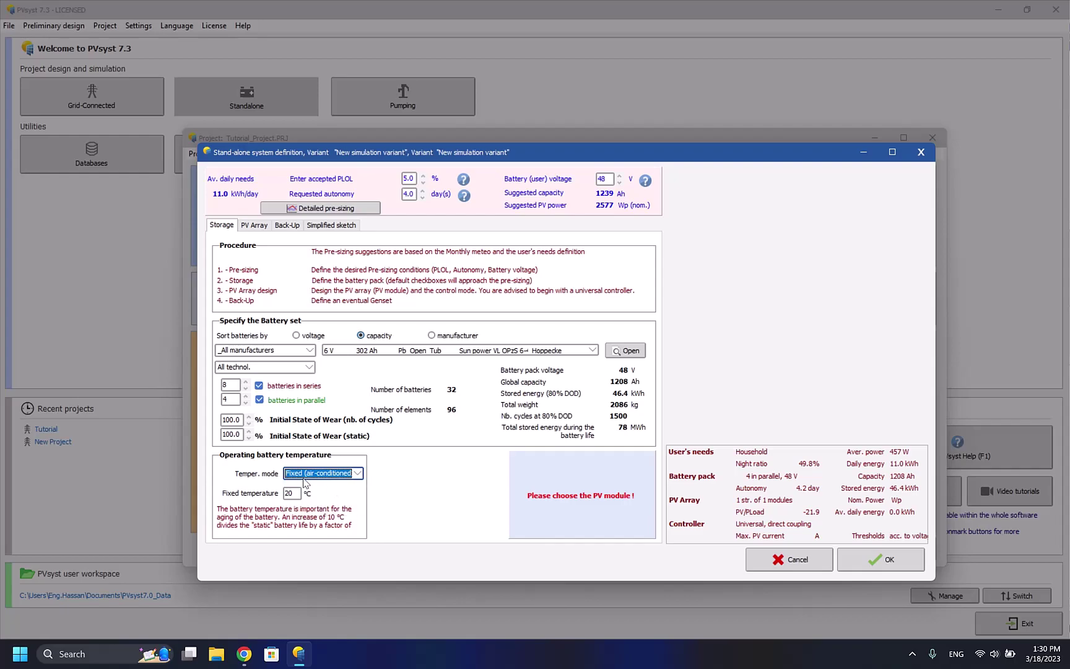
left_click(291, 493)
type("35")
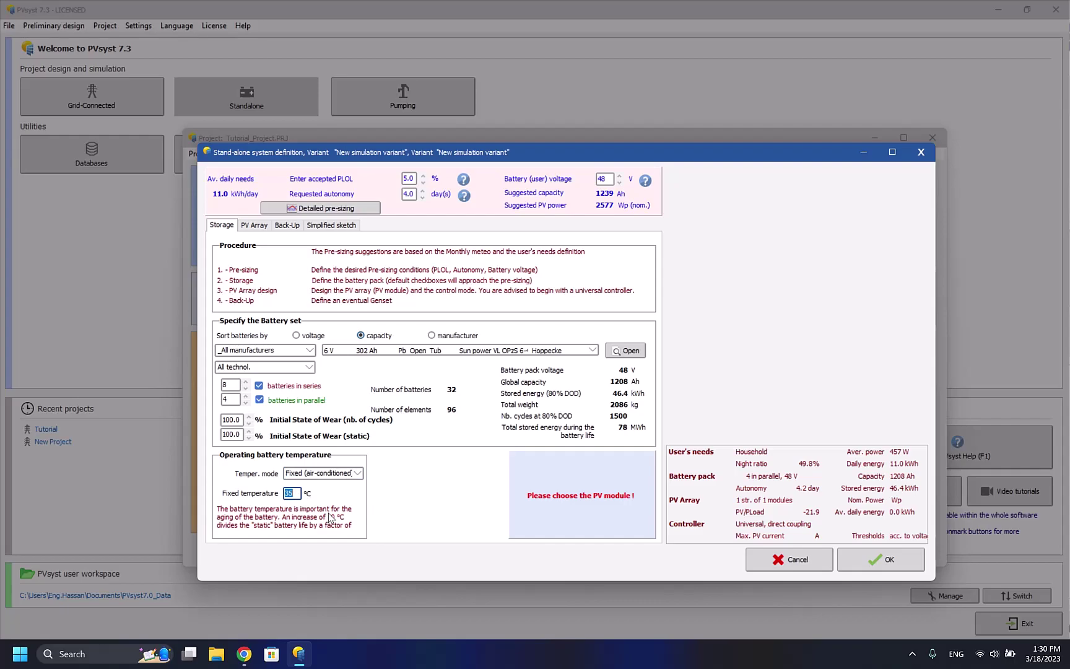
type("30")
key("Return")
For the PV array, select the Sunny Call SCM-300 module rated 300 Wp, 26 V
left_click(252, 225)
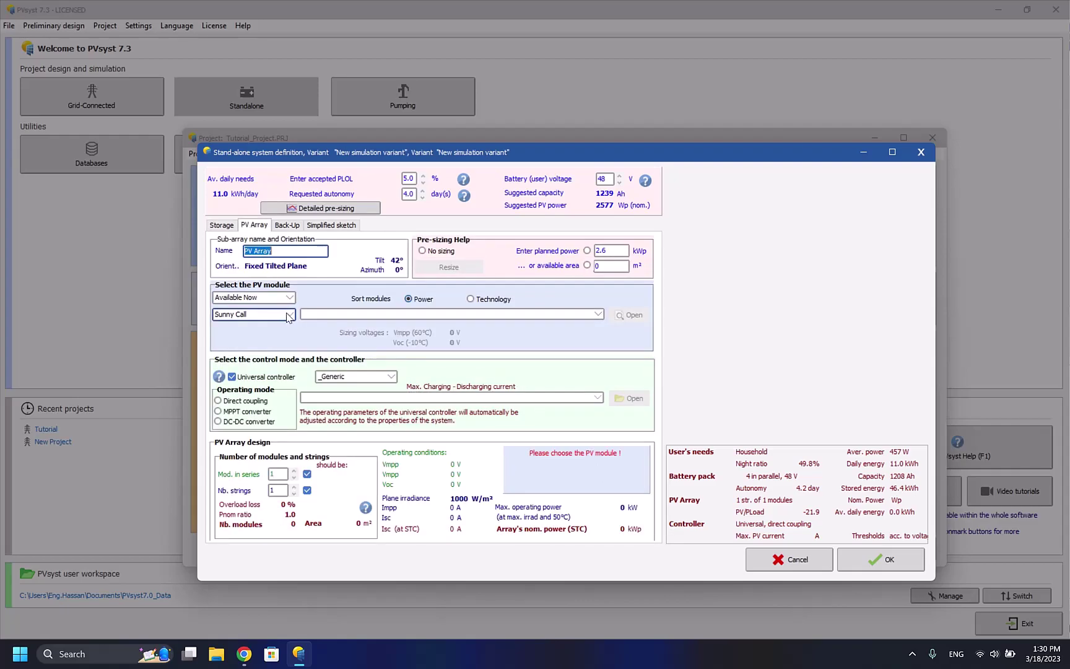
left_click(355, 314)
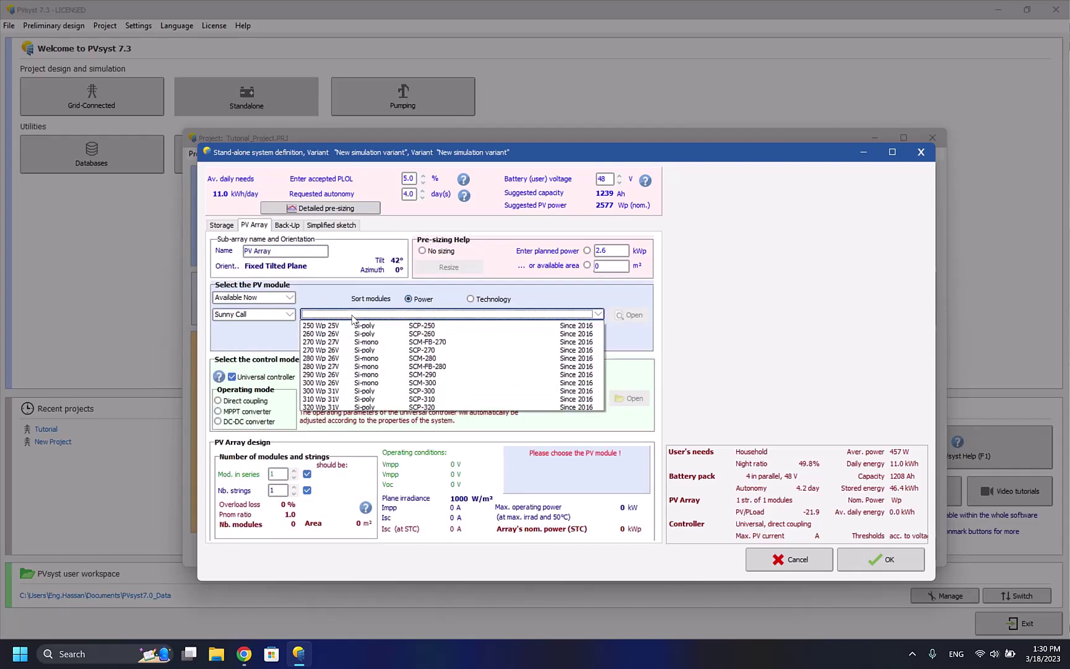
left_click(389, 383)
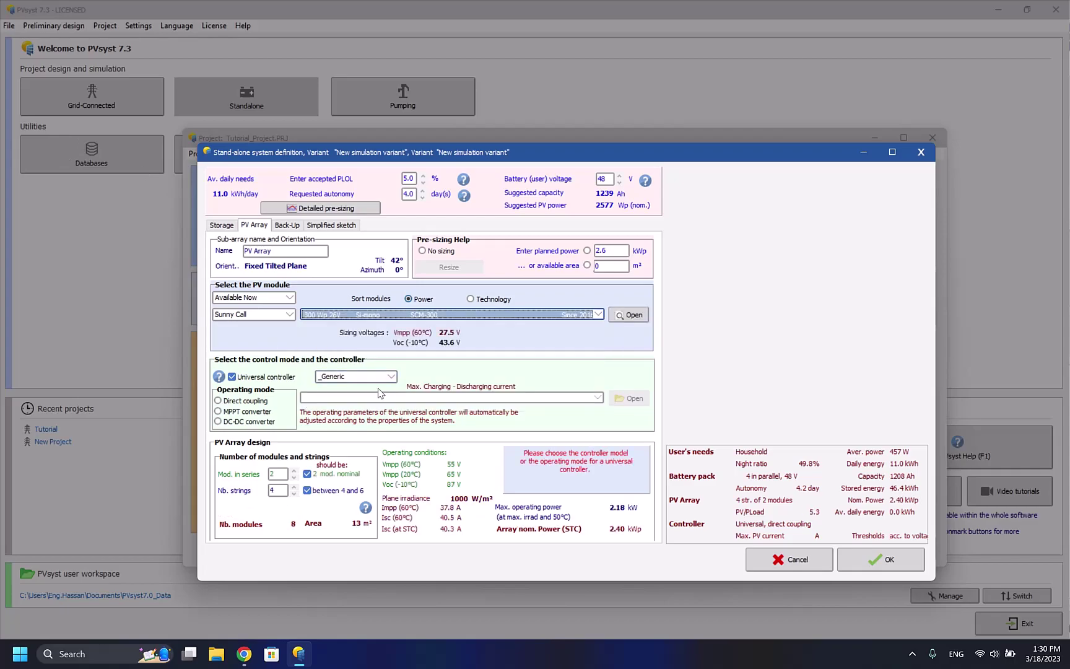
left_click(276, 475)
left_click(280, 491)
Try controllers from all manufacturers and compare the universal controller's DC-DC, MPPT and direct coupling modes, then cancel the system definition
left_click(356, 377)
left_click(319, 388)
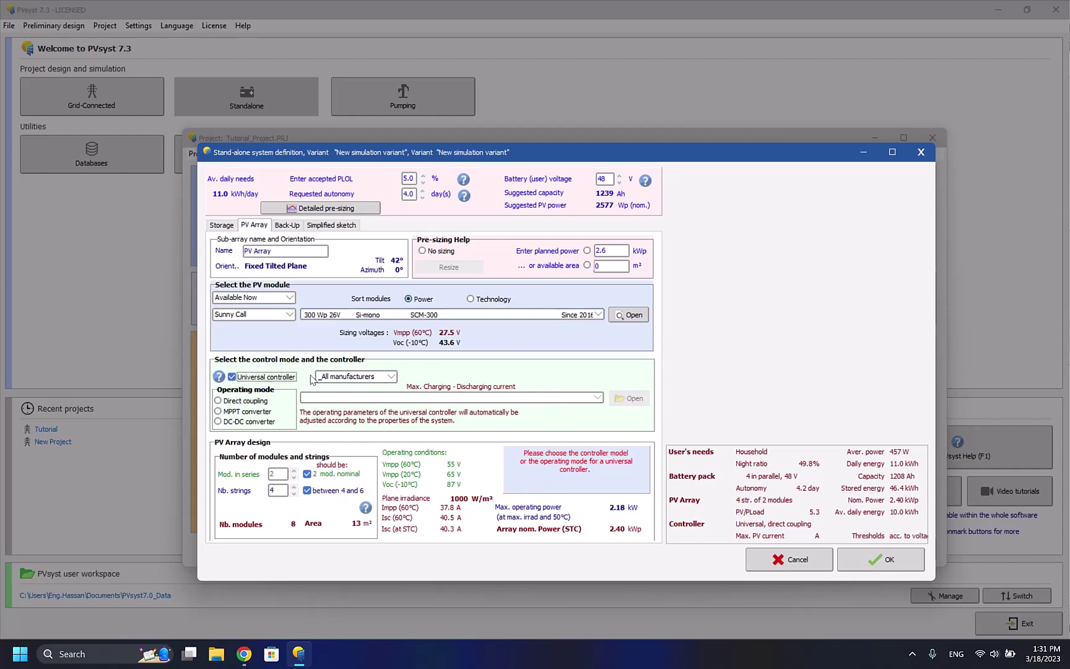
left_click(257, 420)
left_click(254, 411)
left_click(254, 403)
left_click(252, 421)
left_click(254, 411)
left_click(254, 401)
left_click(255, 421)
left_click(254, 411)
left_click(254, 402)
left_click(232, 378)
left_click(232, 377)
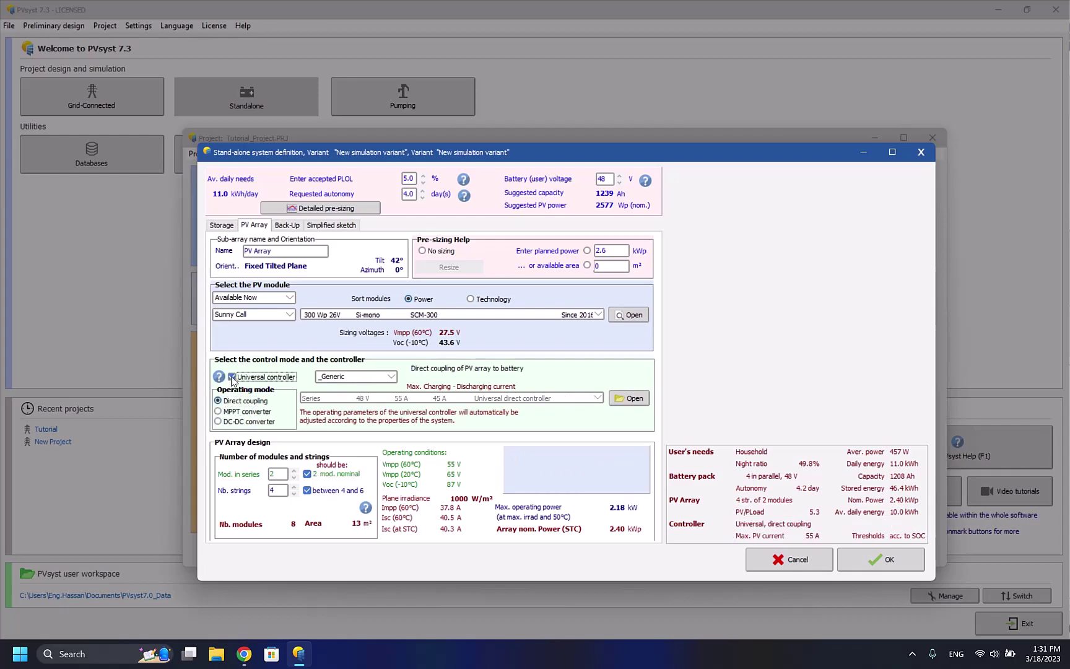
left_click(790, 559)
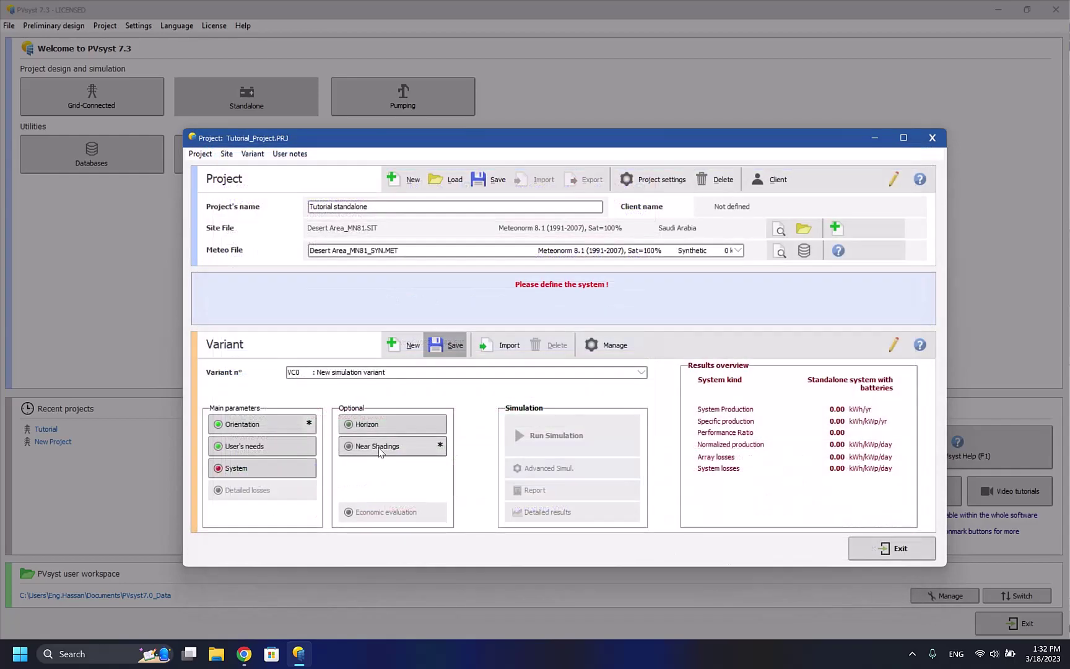
Reopen the system definition and select the Hoppecke Sun power VL OPzS battery rated 2 V, 801 Ah
left_click(270, 466)
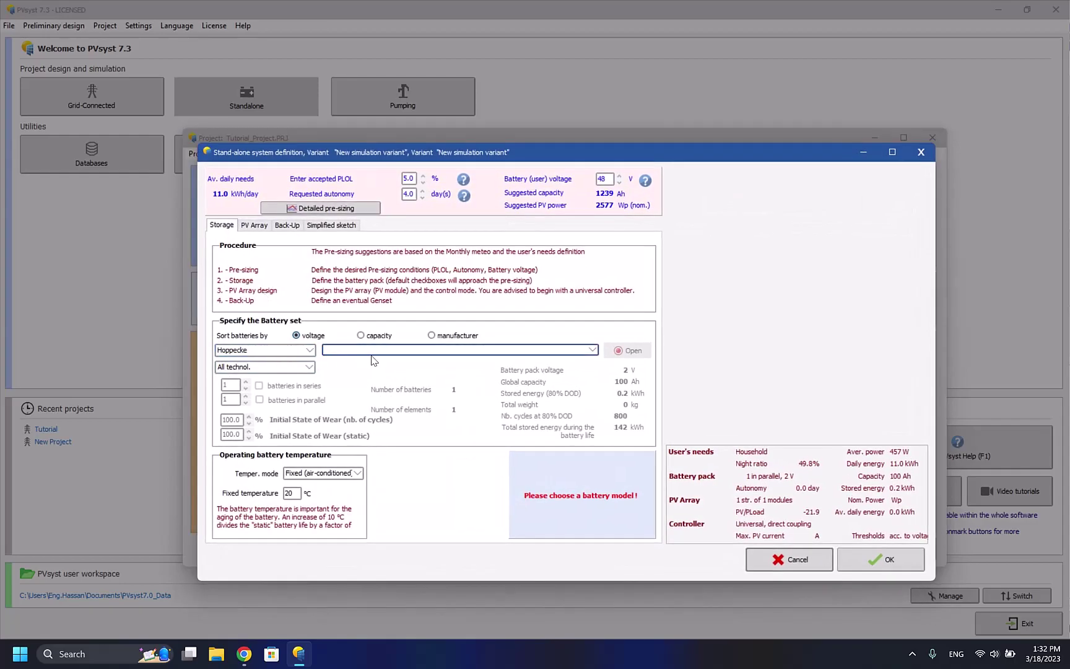
left_click(374, 350)
scroll(374, 356, "down", 2)
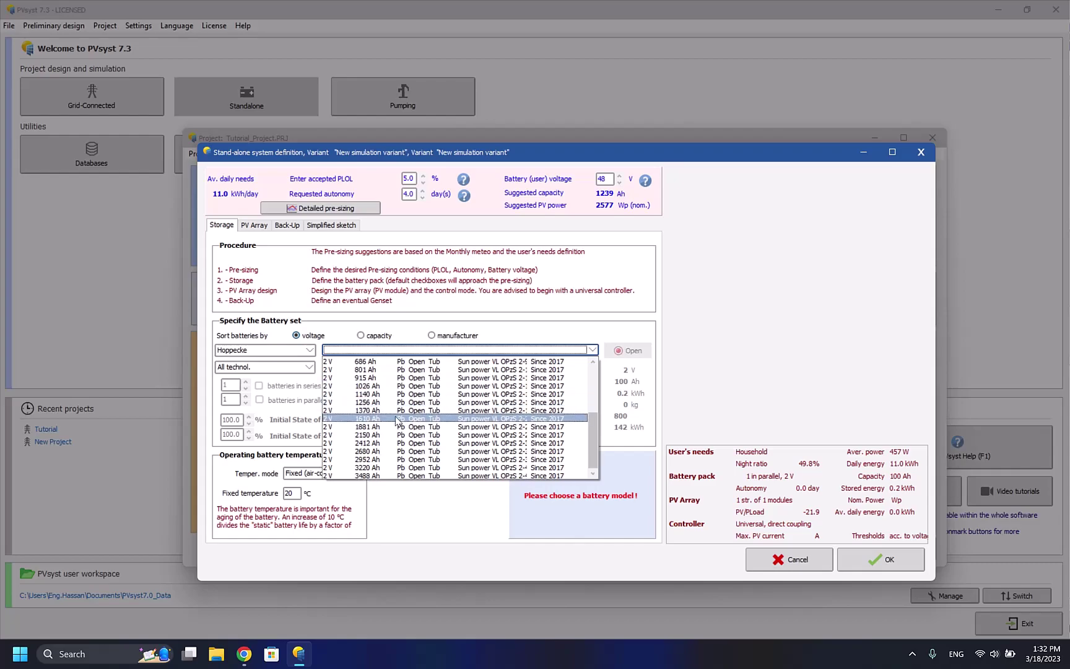
scroll(384, 408, "down", 1)
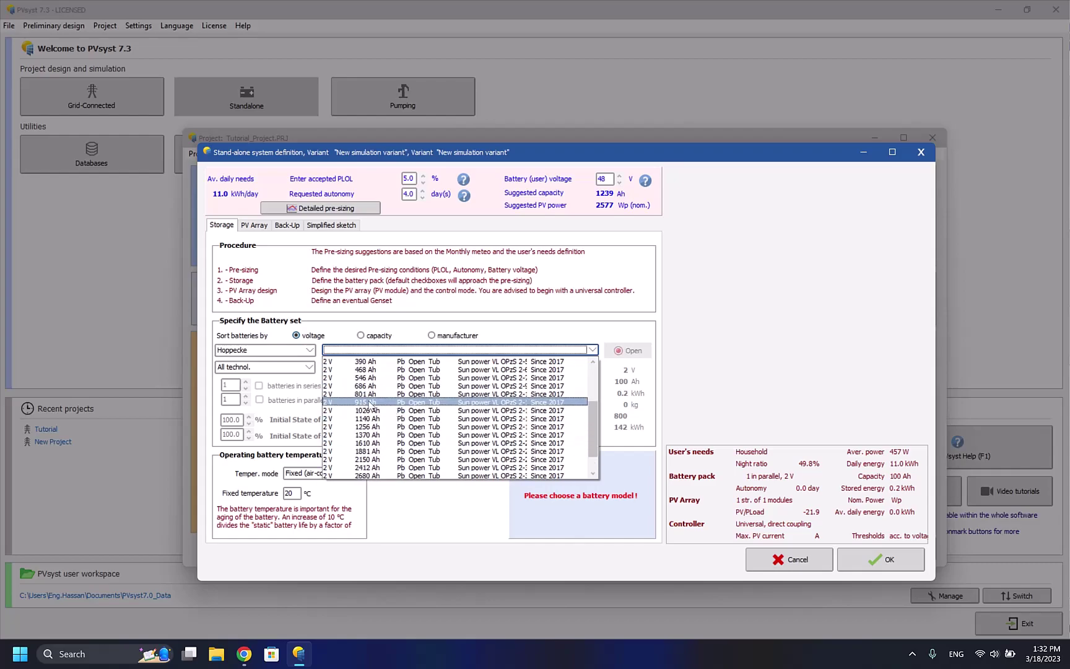
left_click(367, 394)
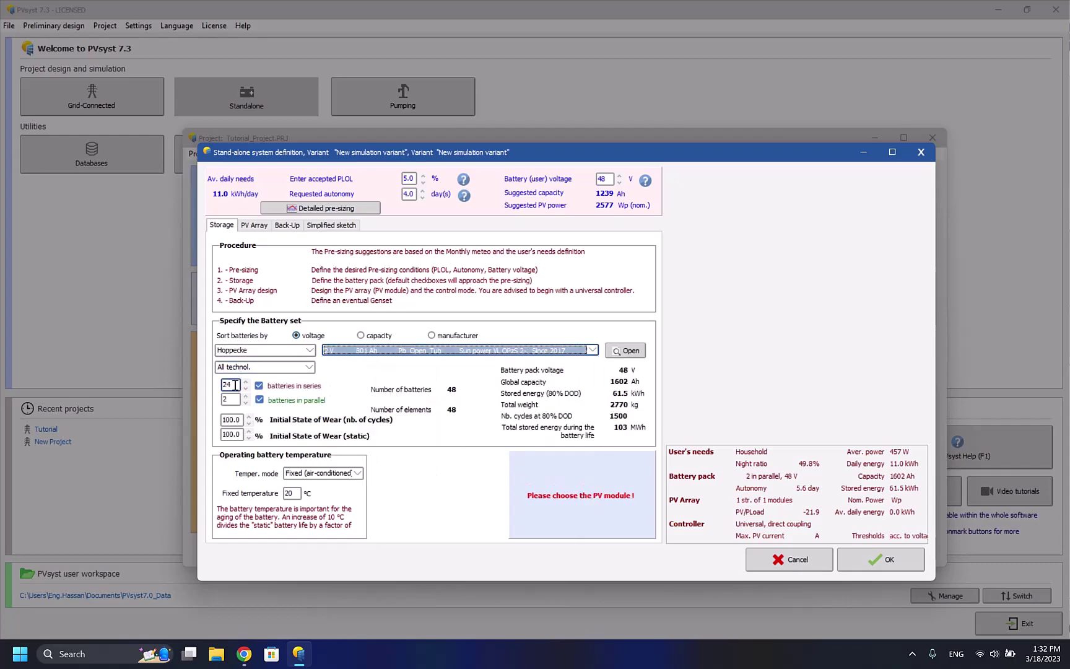
Choose the 300 Wp Sunny Call SCM-300 monocrystalline module for the PV array
left_click(253, 225)
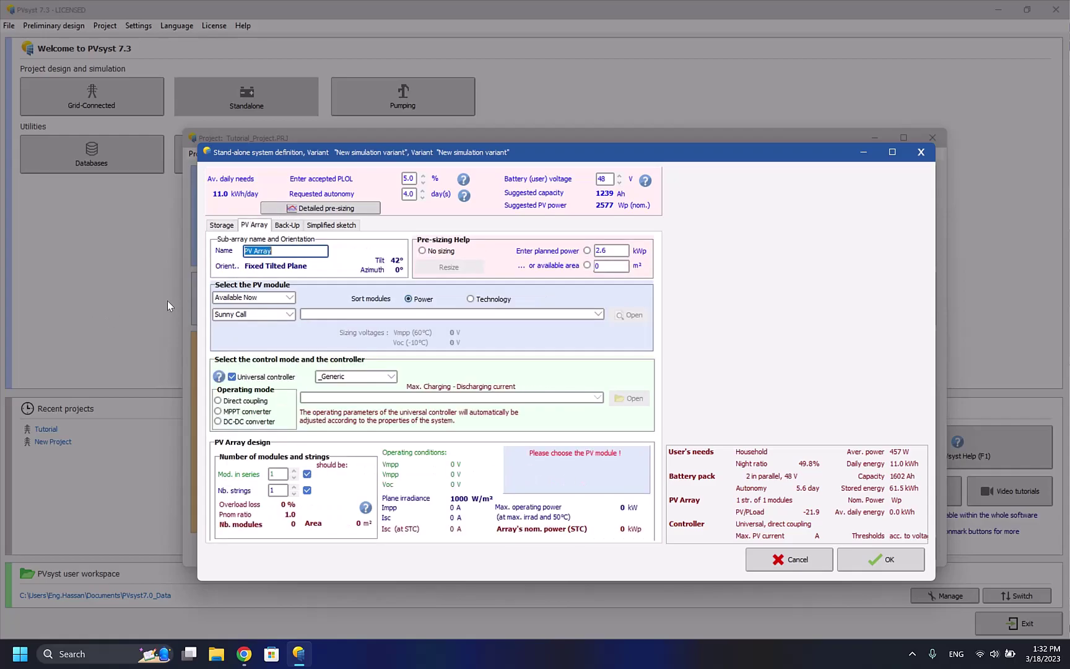
left_click(381, 314)
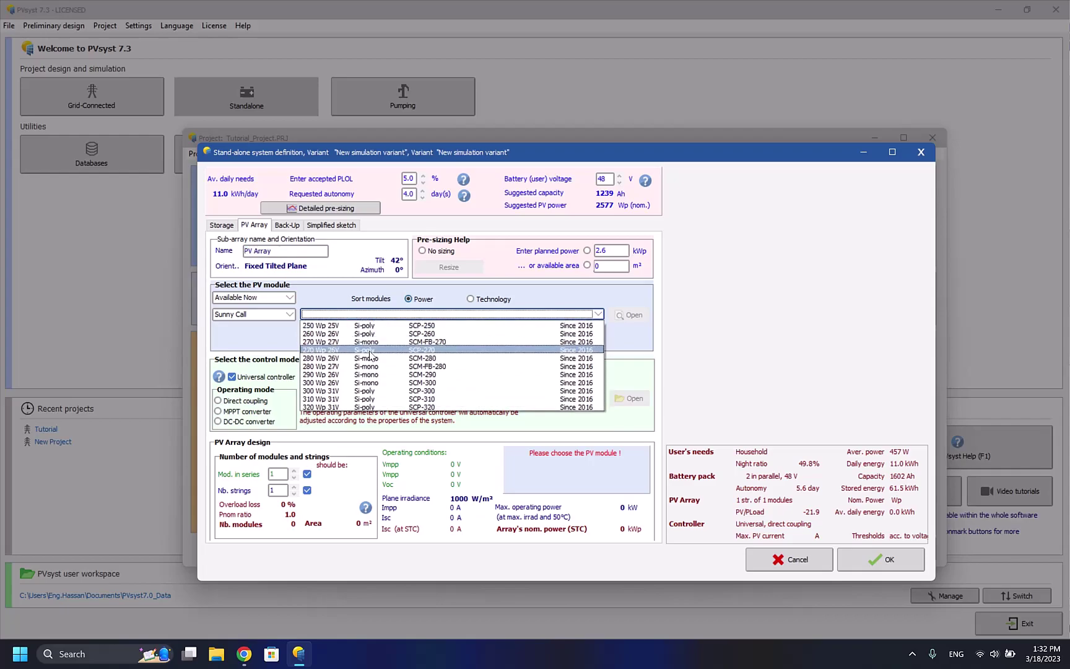
left_click(366, 382)
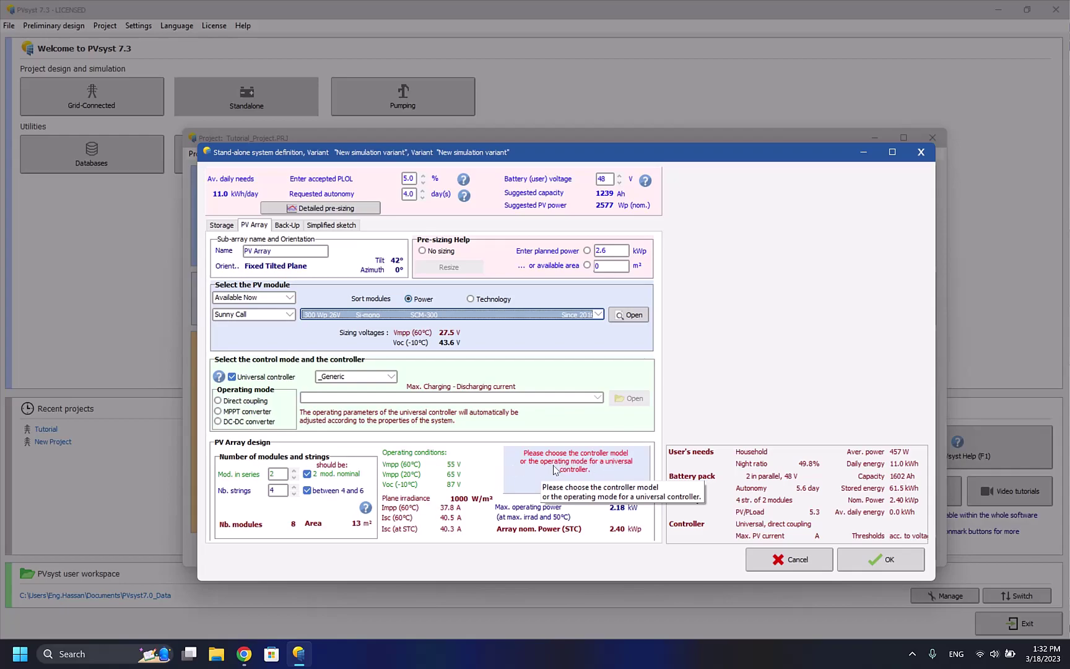
Compare the universal controller's operating modes and set it to MPPT converter
left_click(266, 413)
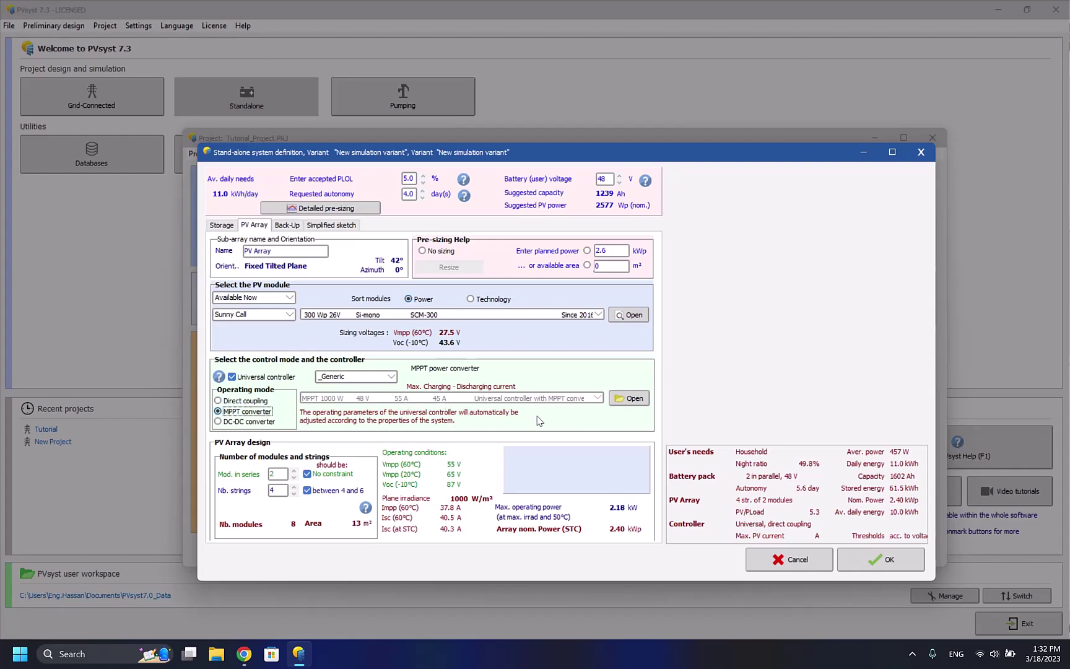
left_click(263, 400)
left_click(251, 422)
left_click(258, 412)
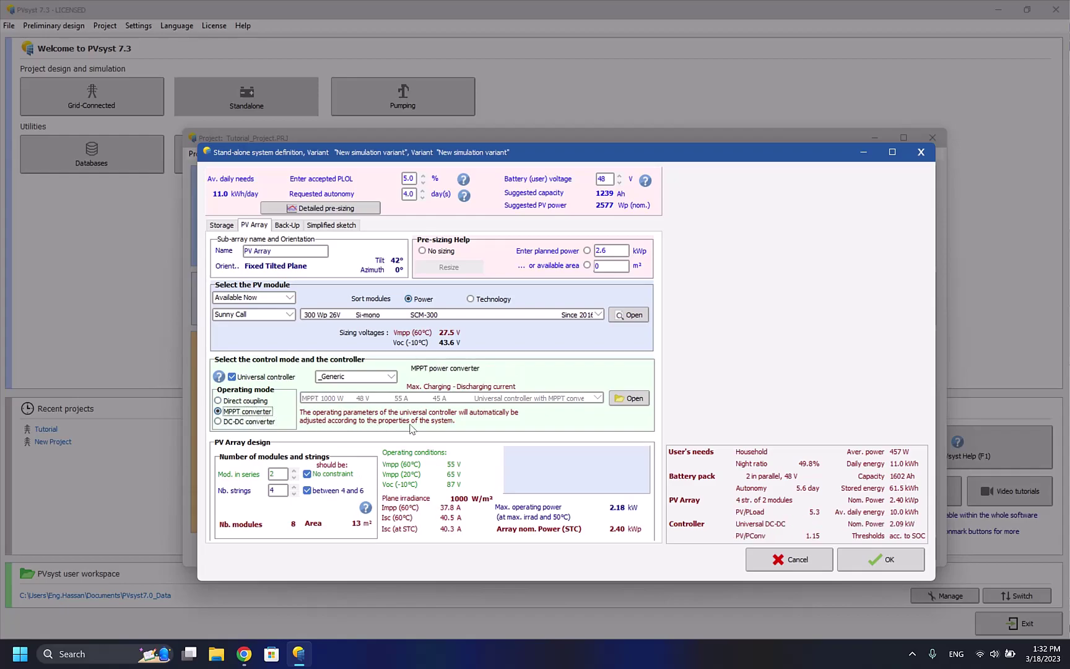
Try enabling a back-up genset for the system and check the available generator models
left_click(286, 224)
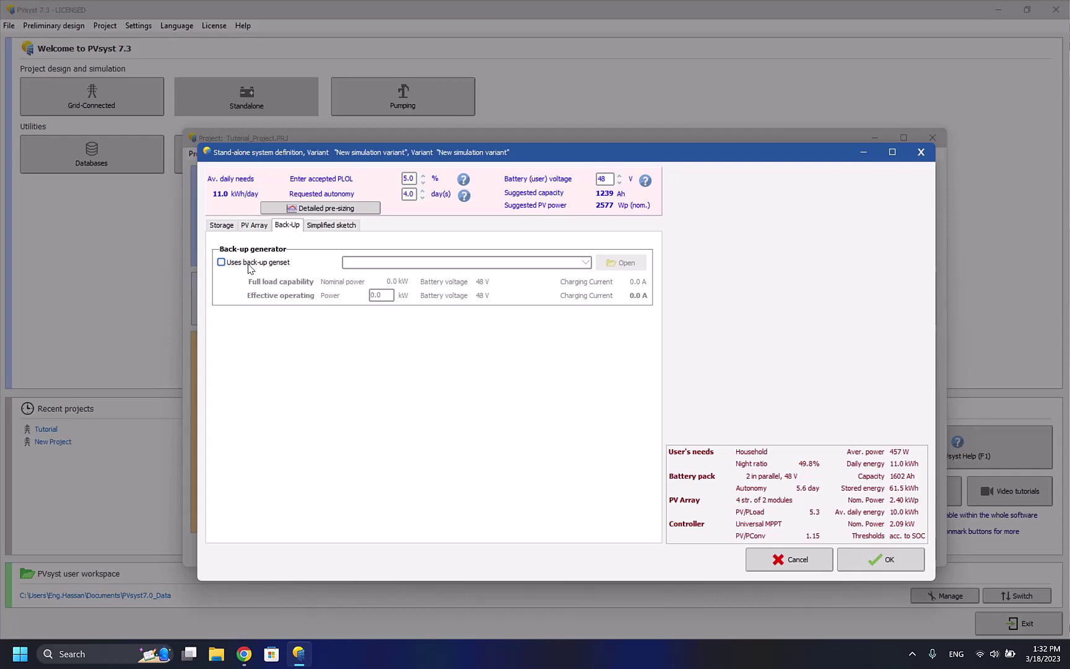
left_click(249, 263)
left_click(377, 263)
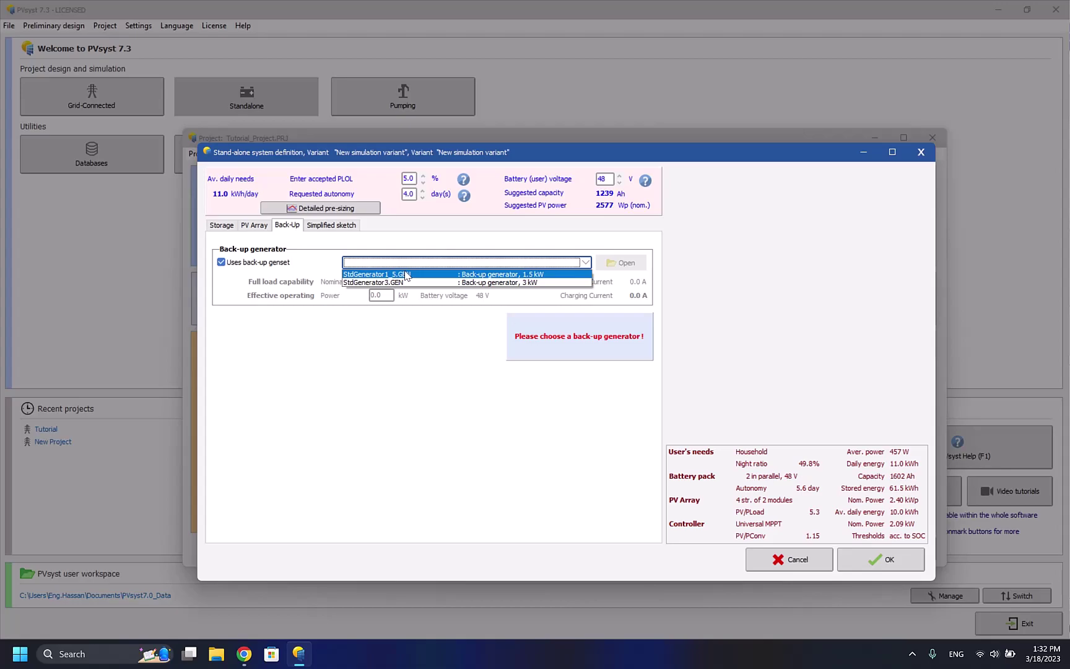
left_click(225, 263)
left_click(222, 262)
Size the PV array with 3 modules in series and 4 strings, and accept the system definition
left_click(260, 229)
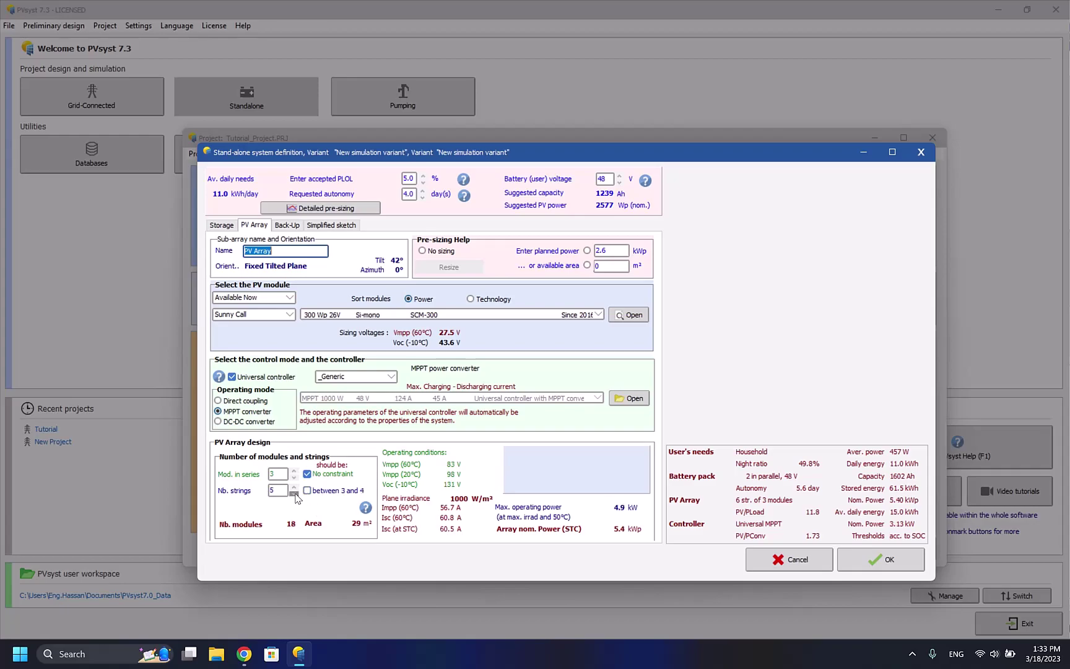
left_click(307, 491)
left_click(280, 489)
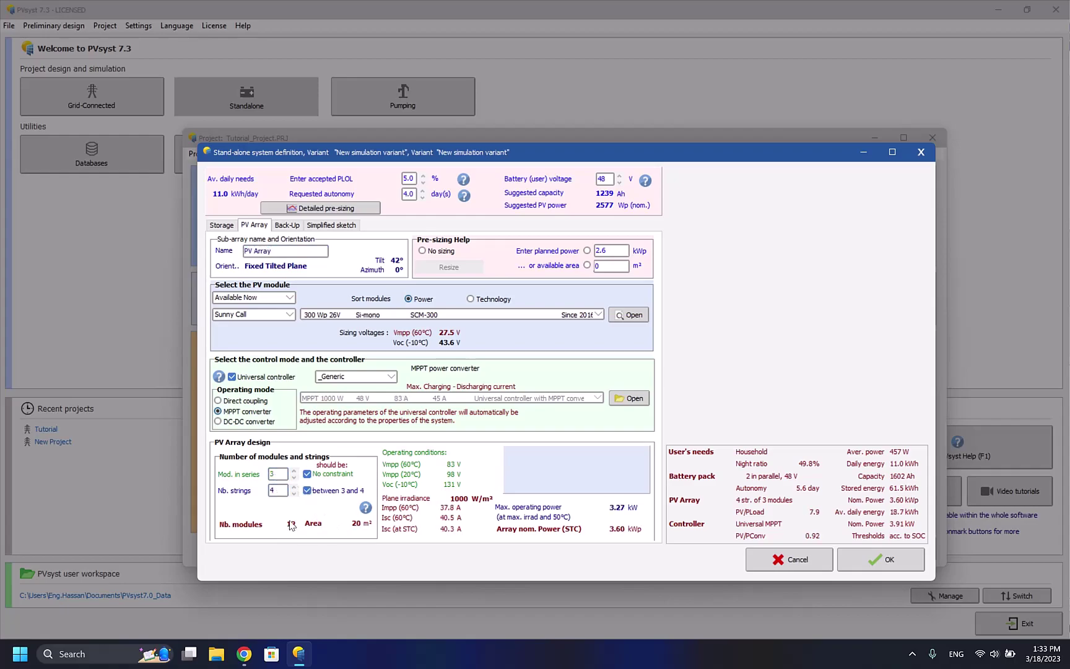
left_click(882, 563)
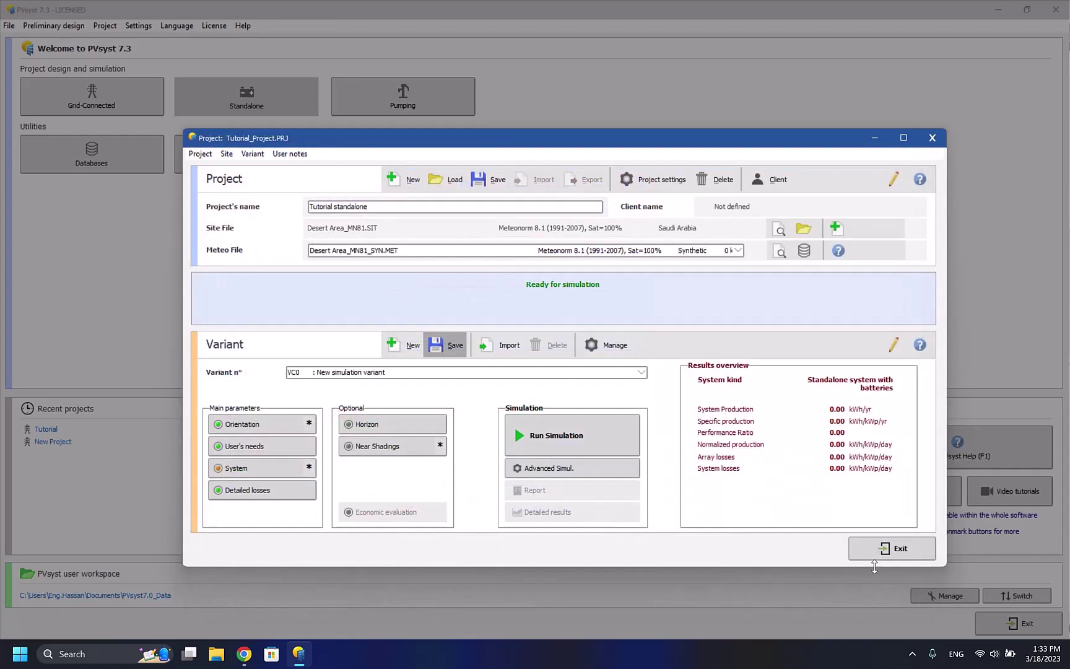
Reopen the system definition and review the simplified sketch, back-up, PV array and storage sections along with the sizing warning
left_click(279, 469)
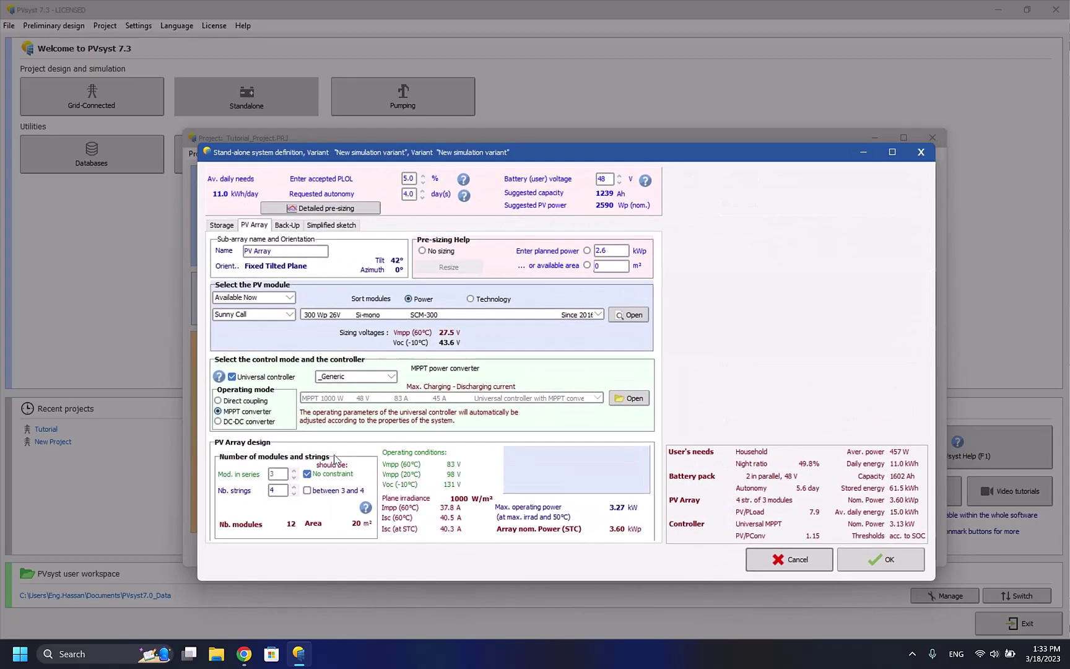
left_click(331, 224)
left_click(287, 225)
left_click(253, 227)
left_click(331, 225)
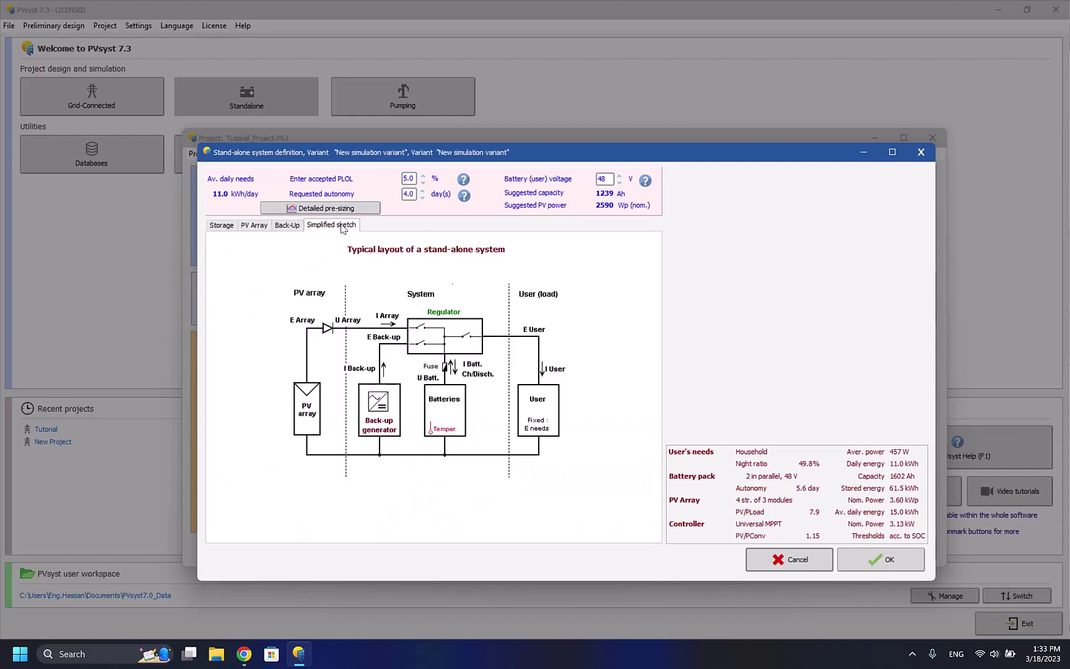
left_click(286, 225)
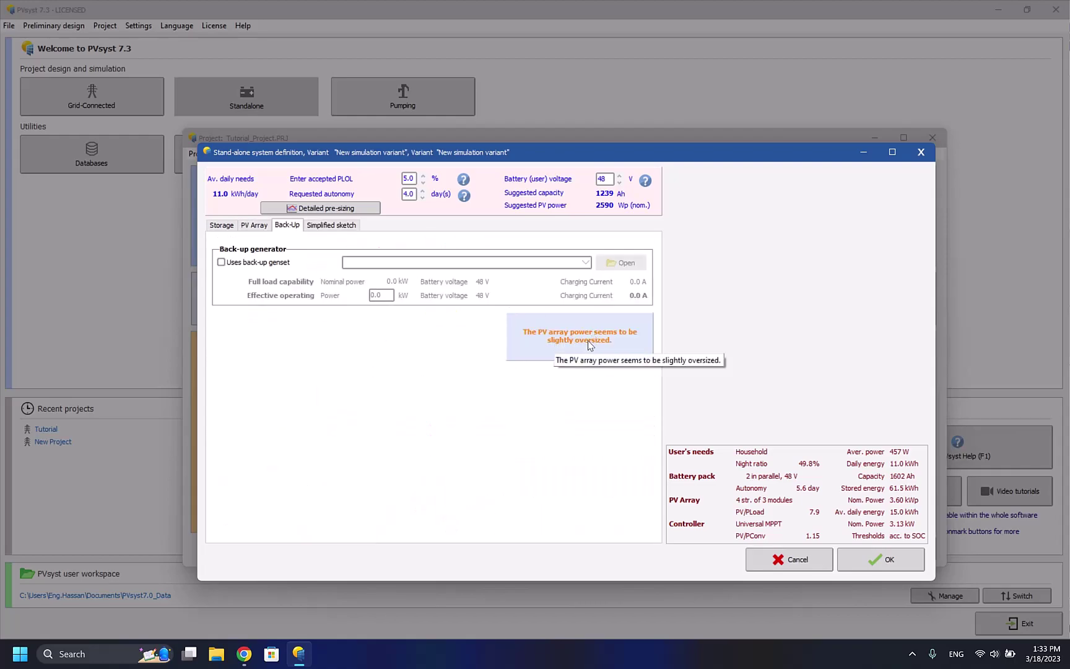
left_click(254, 226)
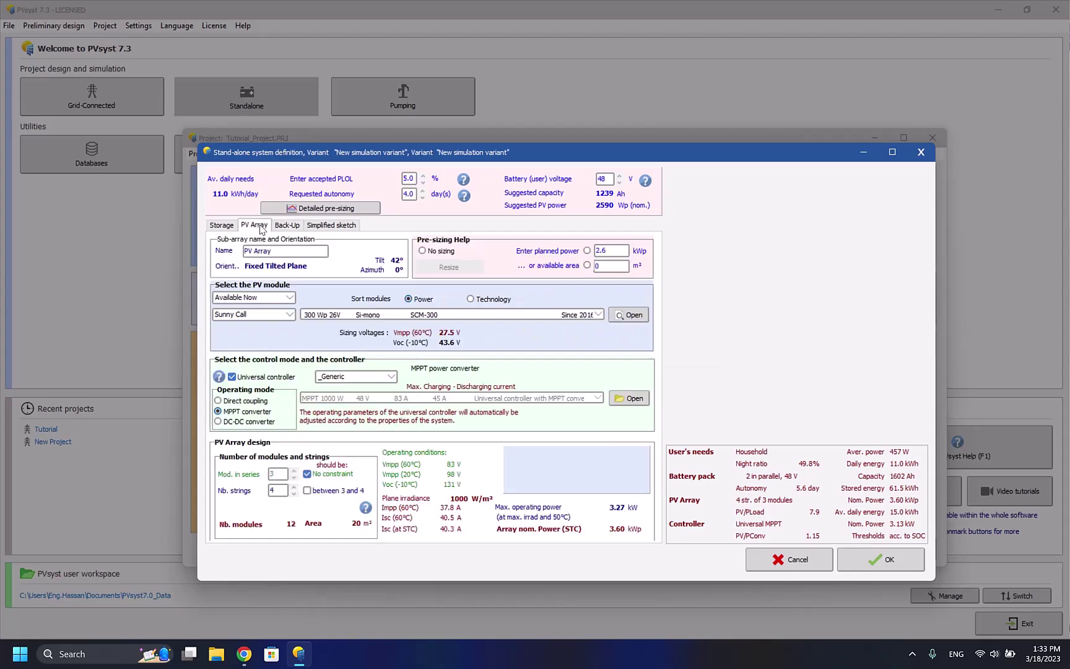
left_click(227, 225)
Adjust the PV array's modules in series and number of strings, recheck the other sections, and accept the system definition
left_click(254, 225)
left_click(295, 477)
left_click(296, 488)
left_click(286, 225)
left_click(332, 225)
left_click(254, 225)
left_click(275, 227)
left_click(894, 561)
Review the detailed loss parameters, including thermal, ohmic, module quality, IAM and spectral correction, and accept them
left_click(278, 490)
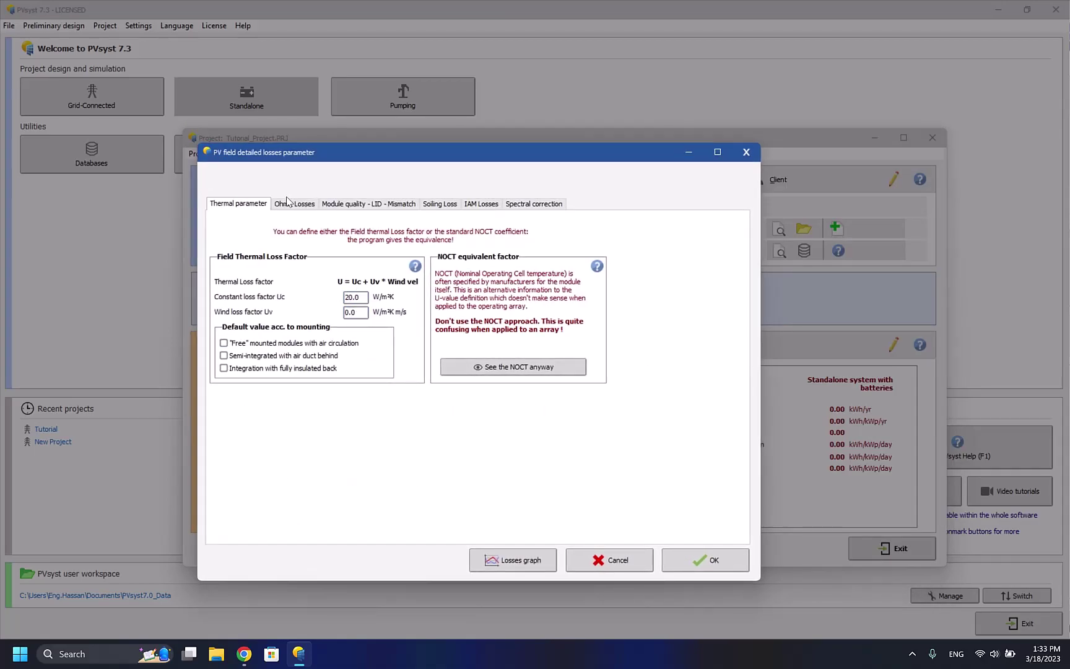
left_click(291, 203)
left_click(371, 204)
left_click(481, 203)
left_click(534, 204)
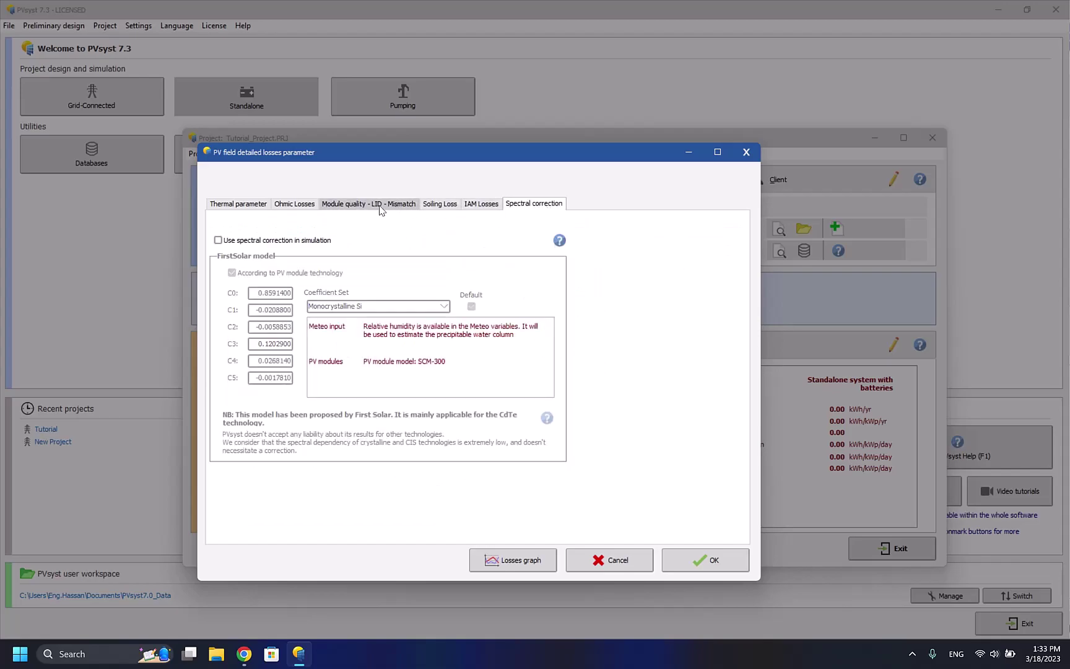
left_click(387, 207)
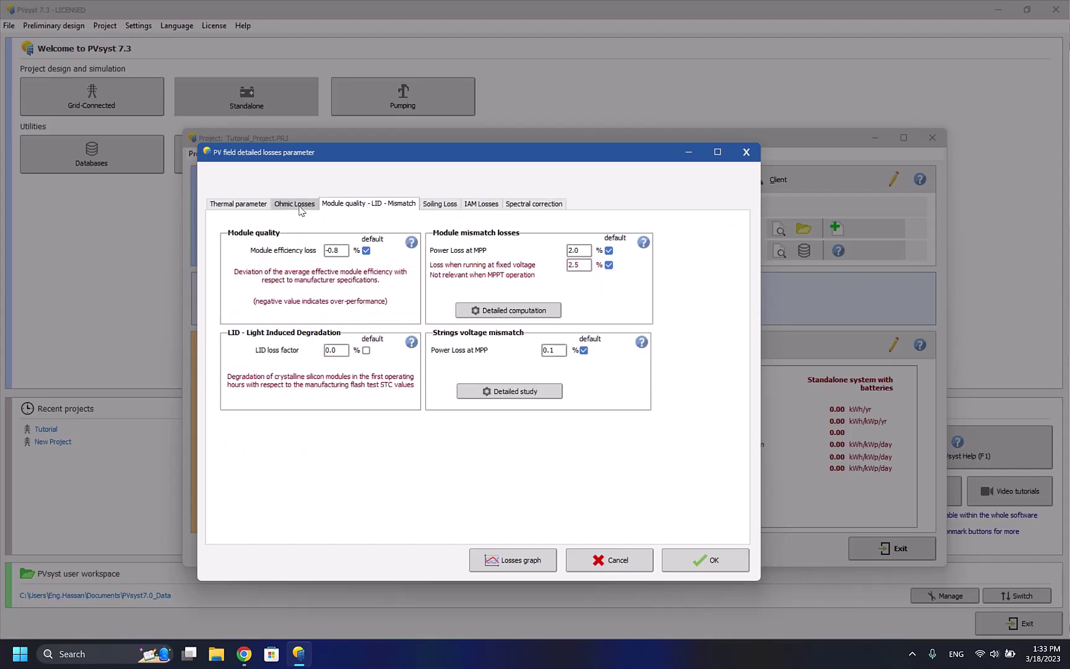
left_click(234, 205)
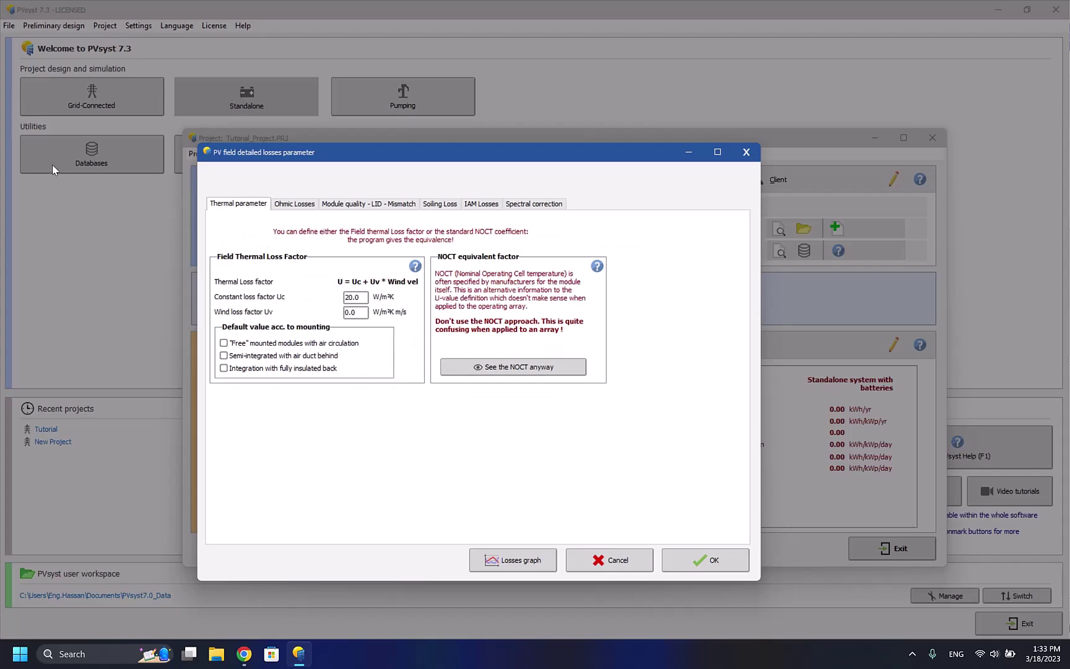
left_click(675, 560)
key("alt")
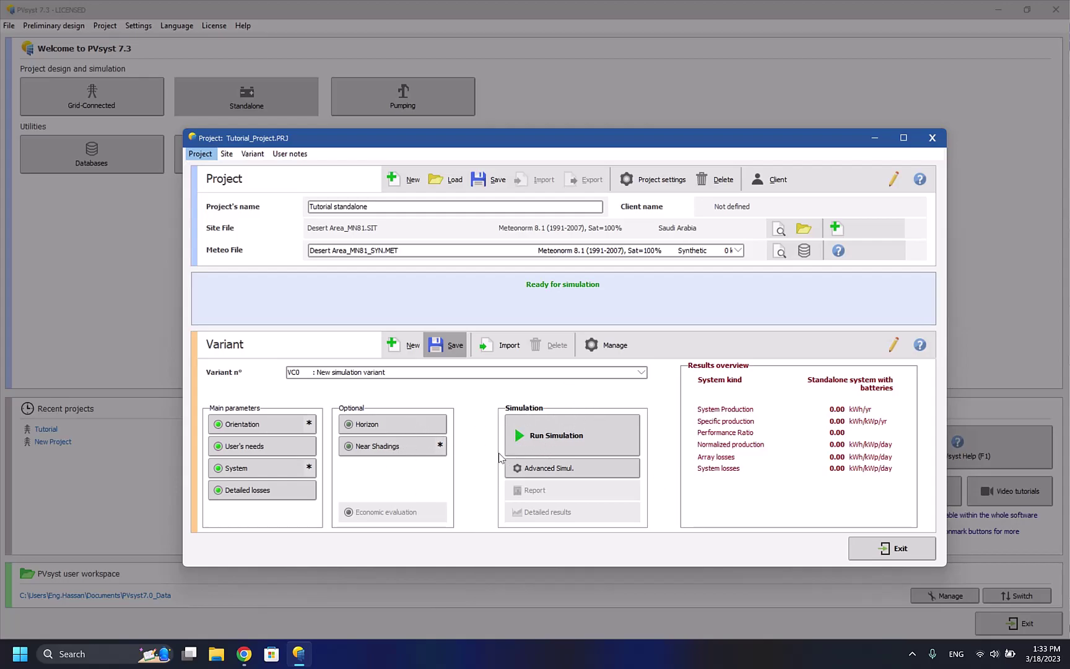
left_click(575, 349)
key("alt+z")
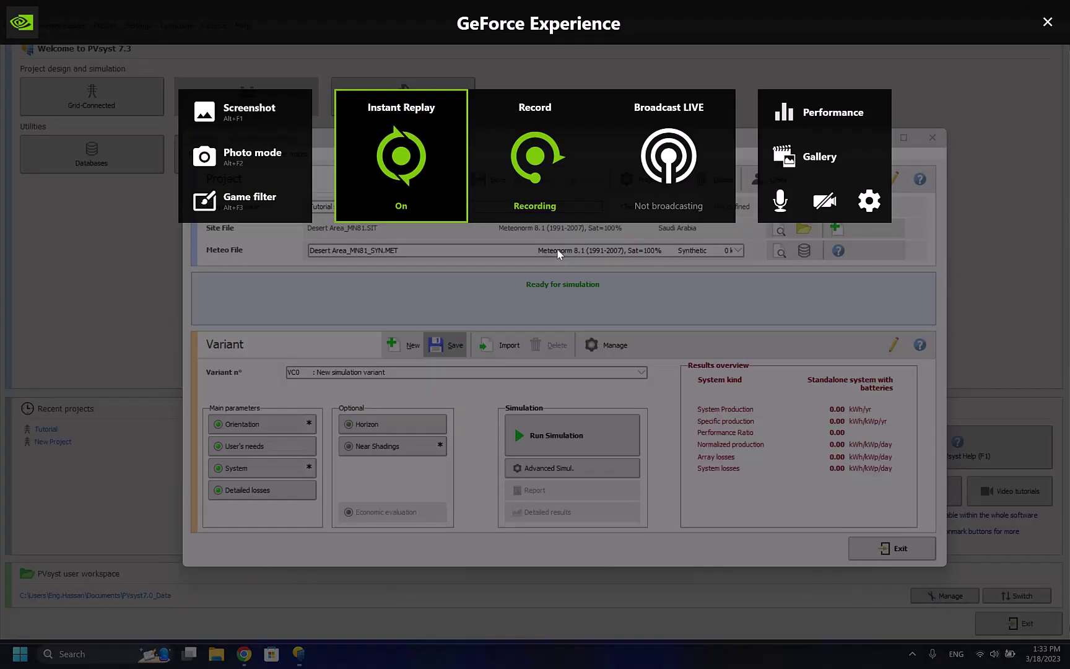